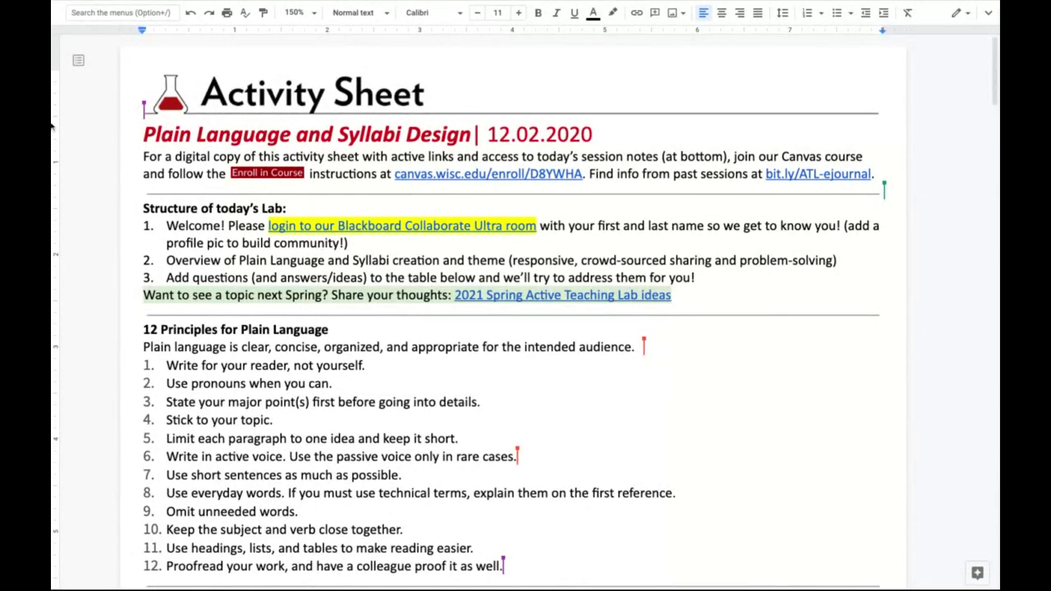
# Skim the activity sheet down to the Learner-Centered Syllabus tips, clear the text selection, and return to the 12 Principles for Plain Language
pyautogui.scroll(-1, 51, 125)
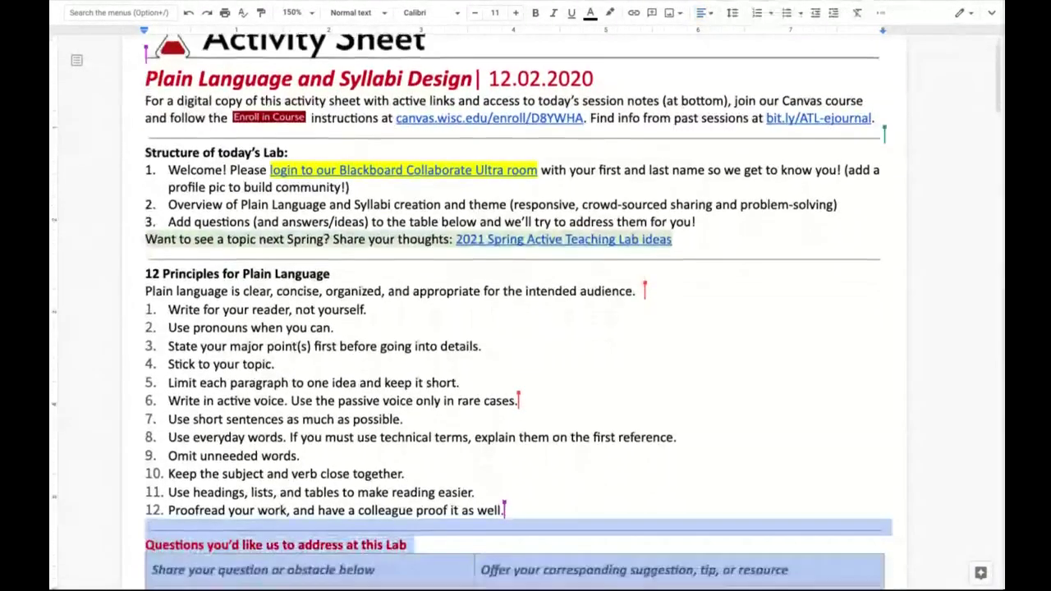
pyautogui.scroll(-10, 525, 313)
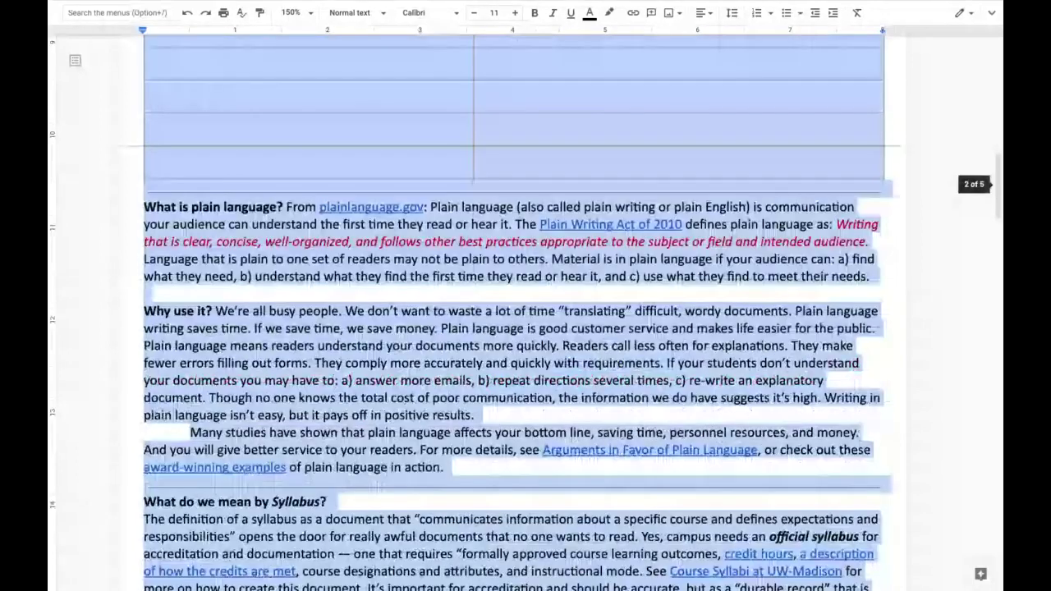
pyautogui.scroll(-4, 471, 283)
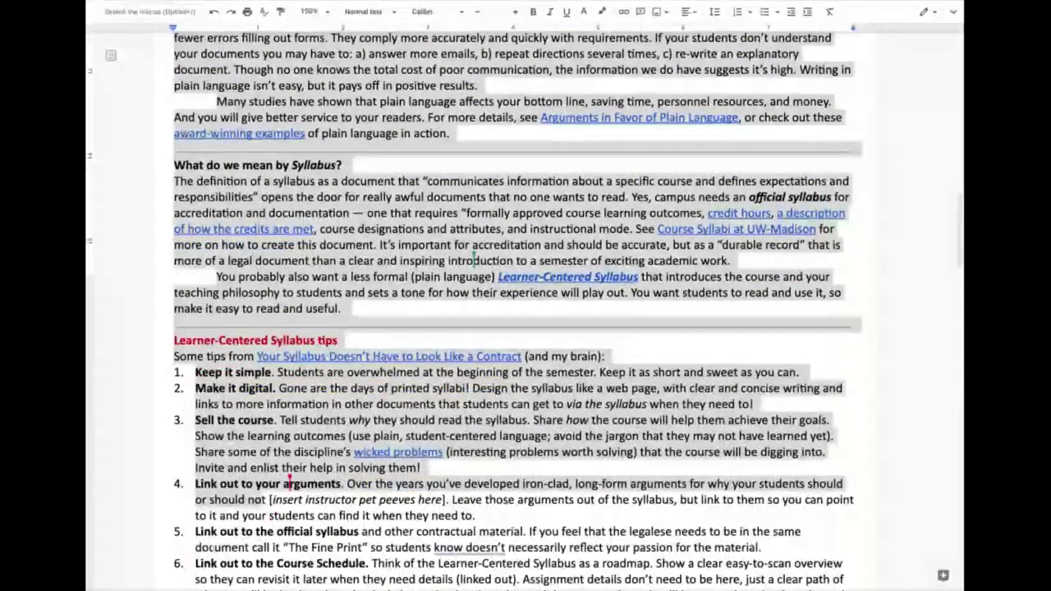
pyautogui.click(220, 532)
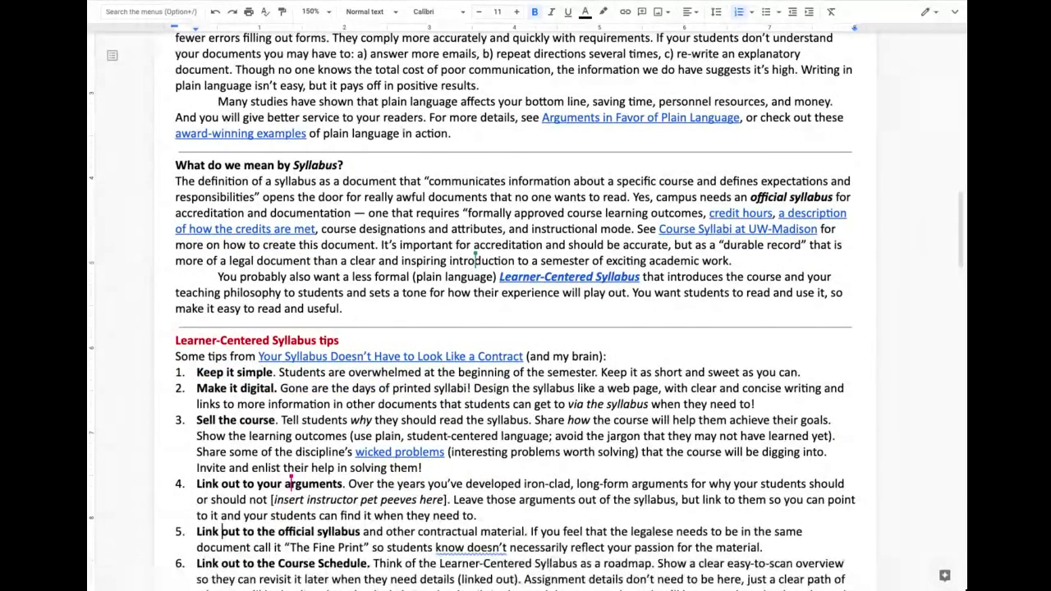
pyautogui.scroll(1, 711, 196)
pyautogui.scroll(15, 705, 197)
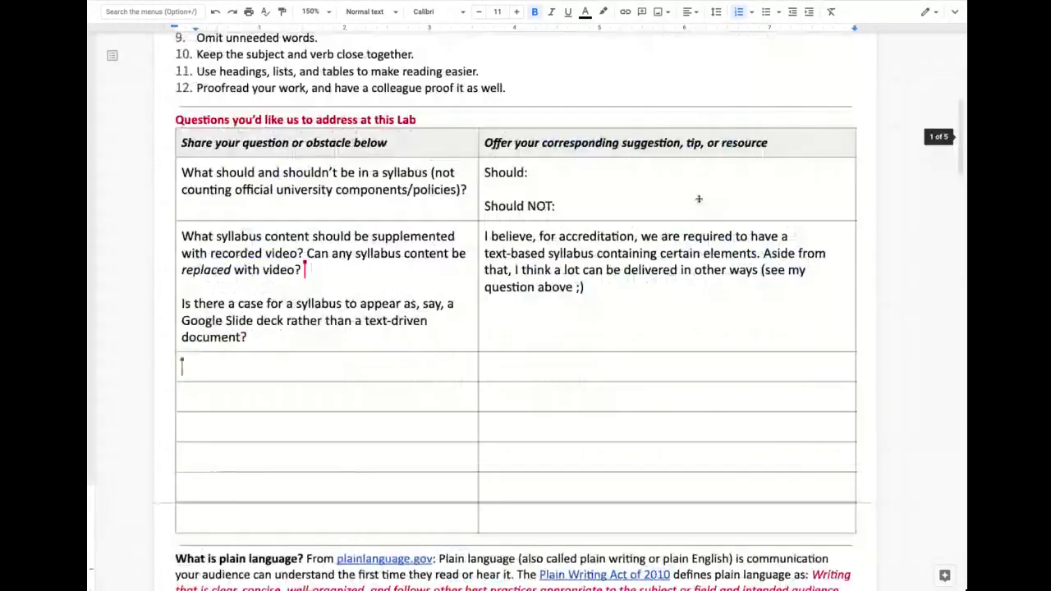
pyautogui.scroll(4, 699, 199)
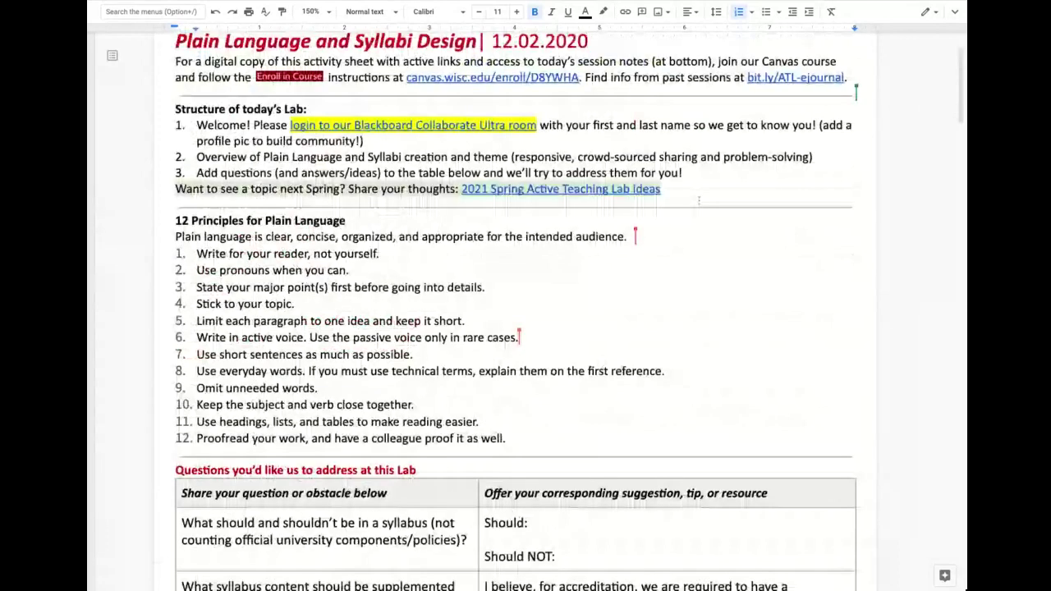
pyautogui.scroll(1, 699, 199)
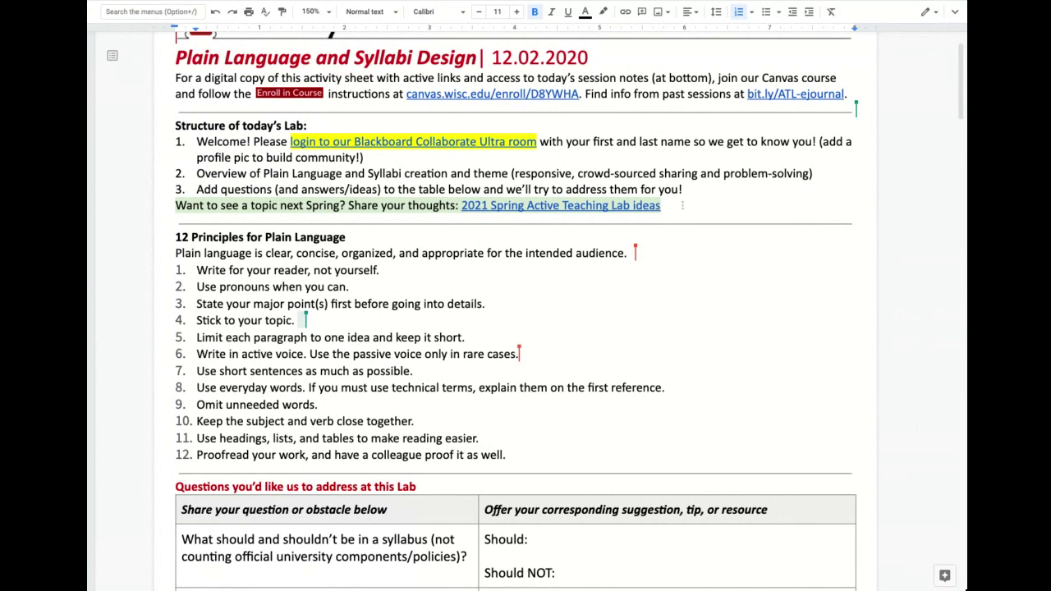
# Highlight the quoted definition "communicates information about a specific course and defines expectations and responsibilities" under What do we mean by Syllabus?
pyautogui.scroll(-5, 678, 269)
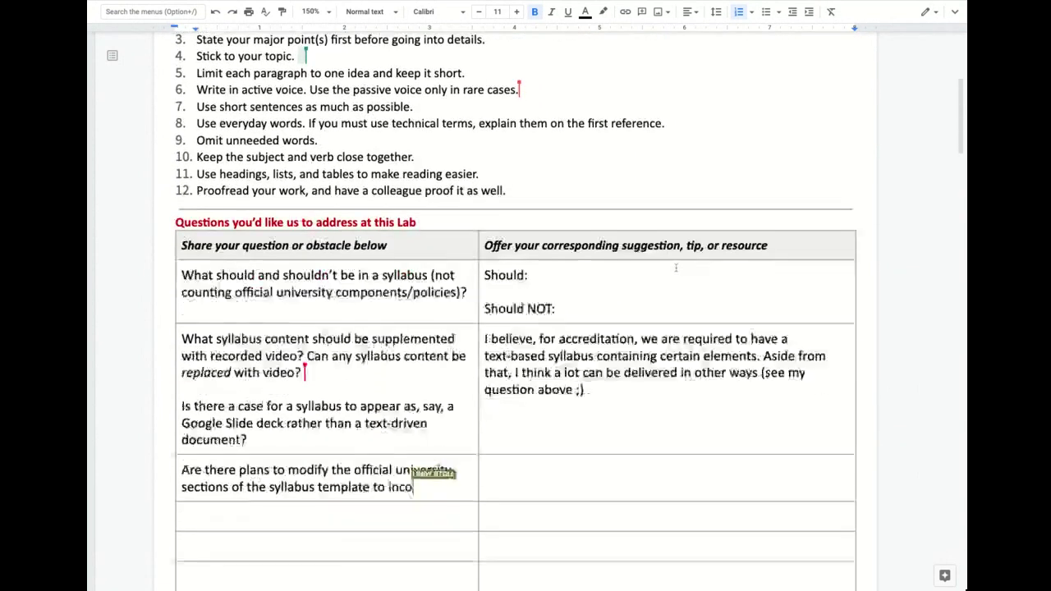
pyautogui.scroll(-6, 676, 268)
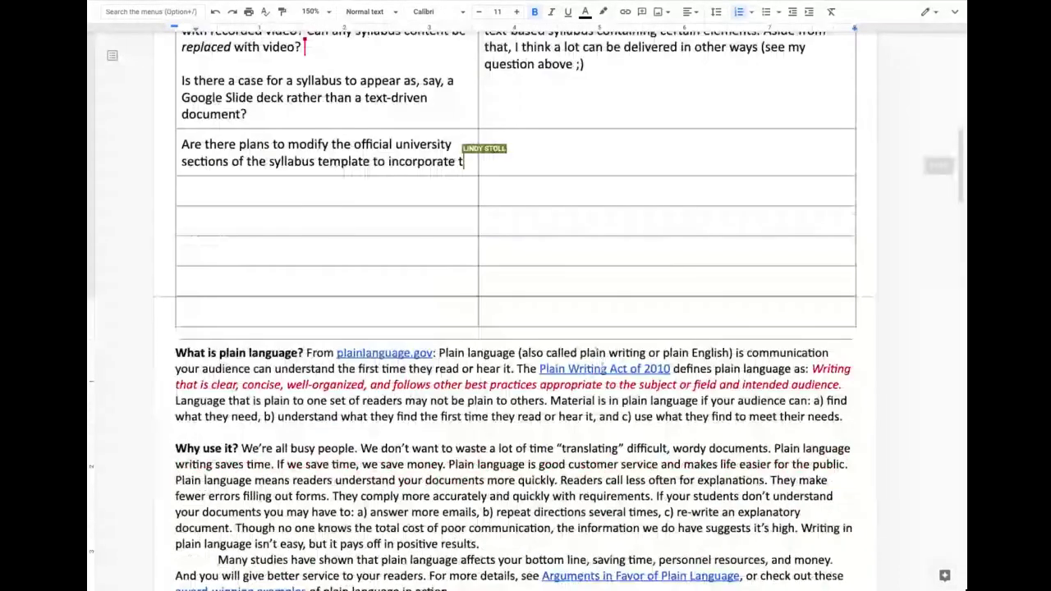
pyautogui.scroll(-8, 590, 354)
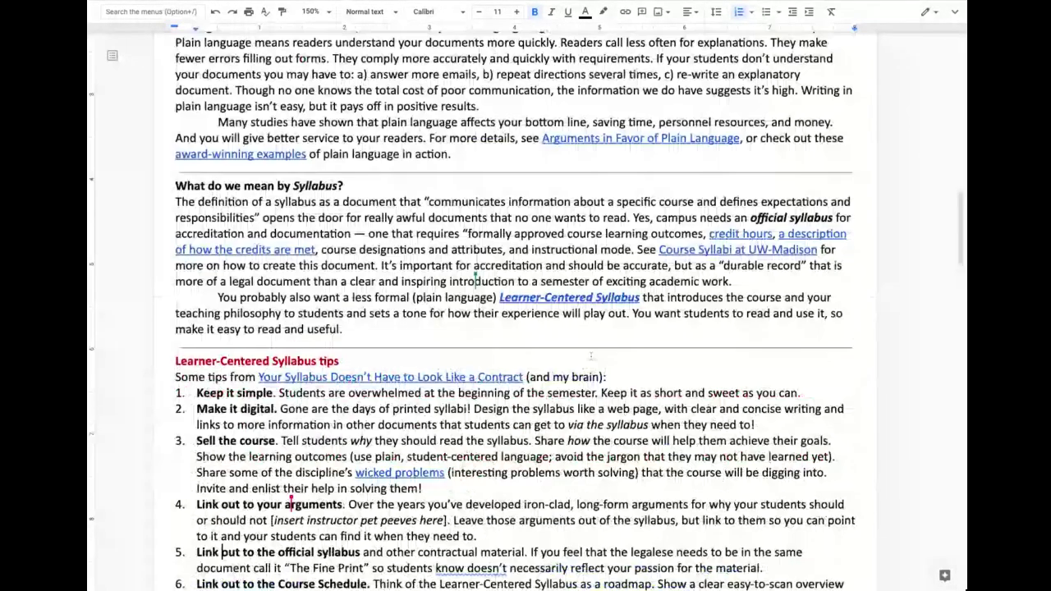
pyautogui.scroll(-6, 590, 355)
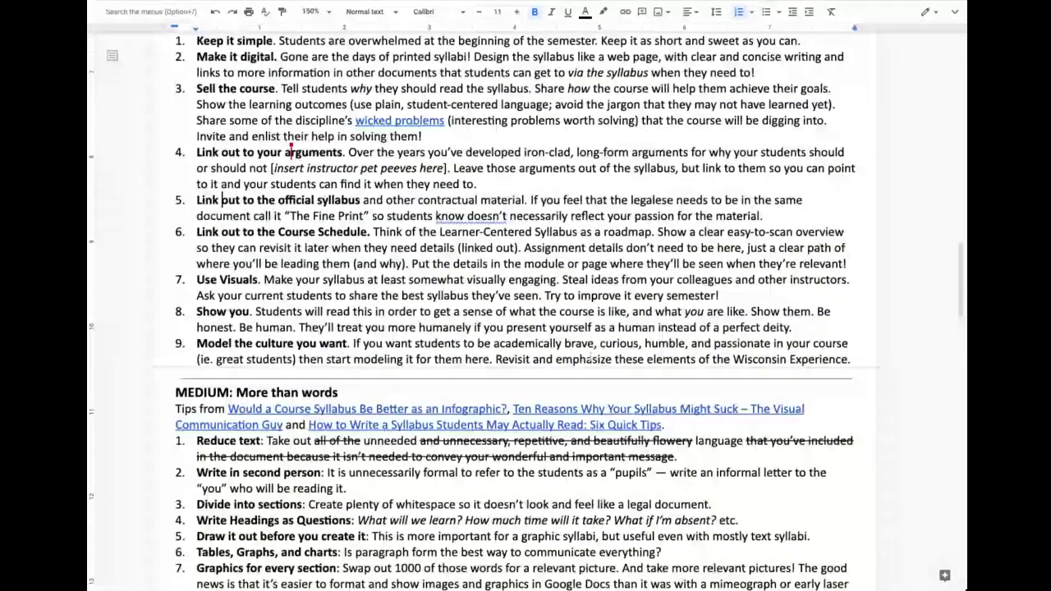
pyautogui.scroll(3, 591, 355)
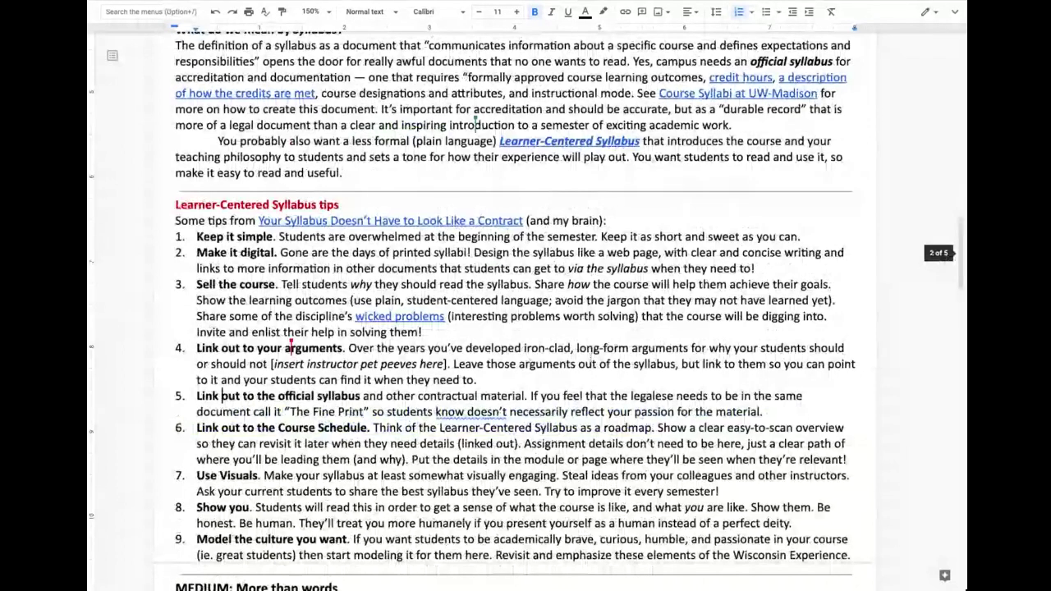
pyautogui.scroll(2, 590, 355)
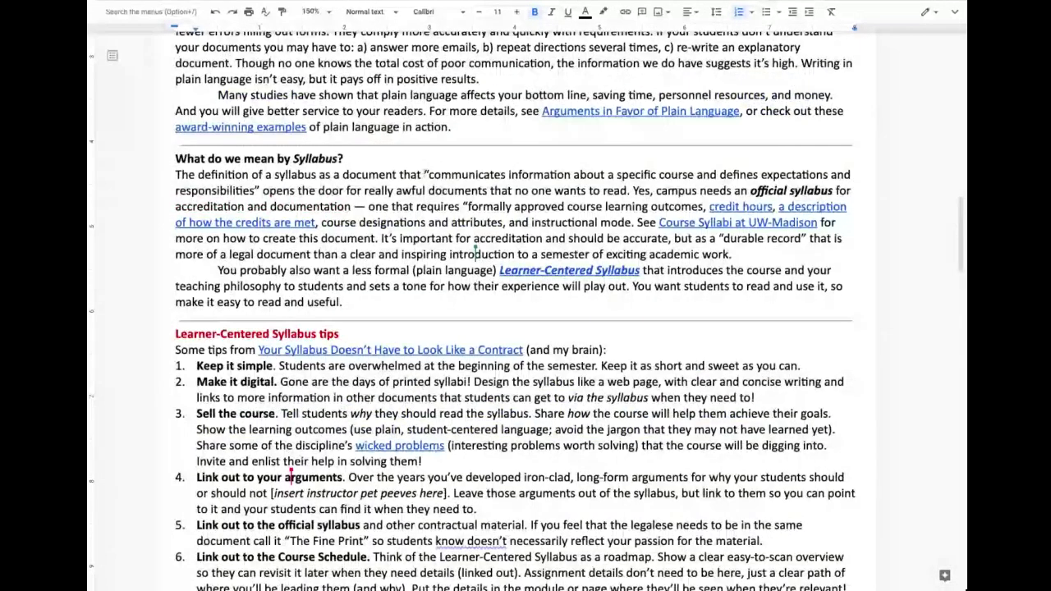
pyautogui.moveTo(424, 175); pyautogui.dragTo(299, 190)
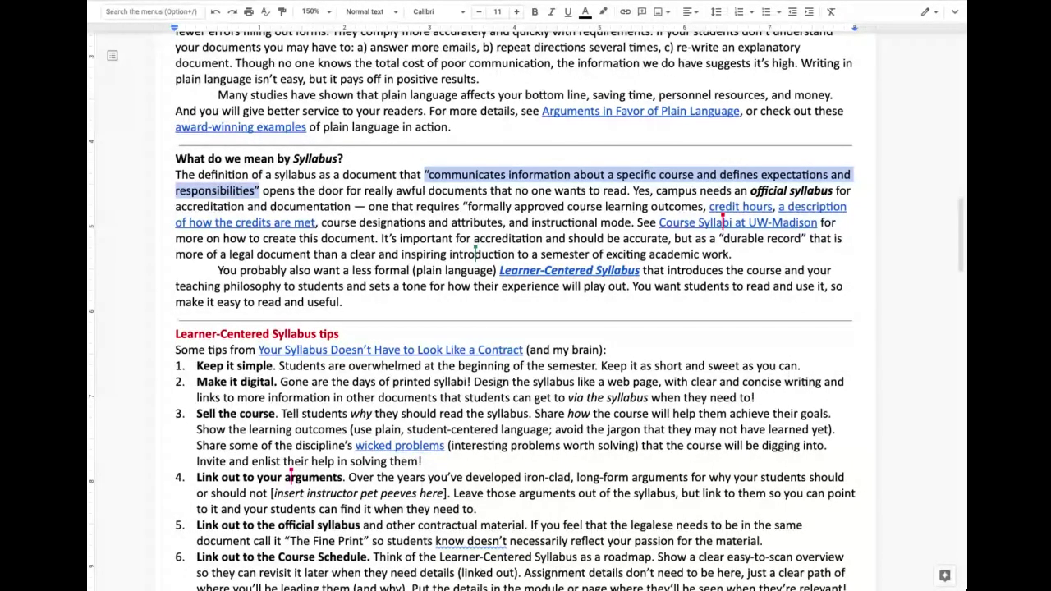
pyautogui.scroll(1, 515, 309)
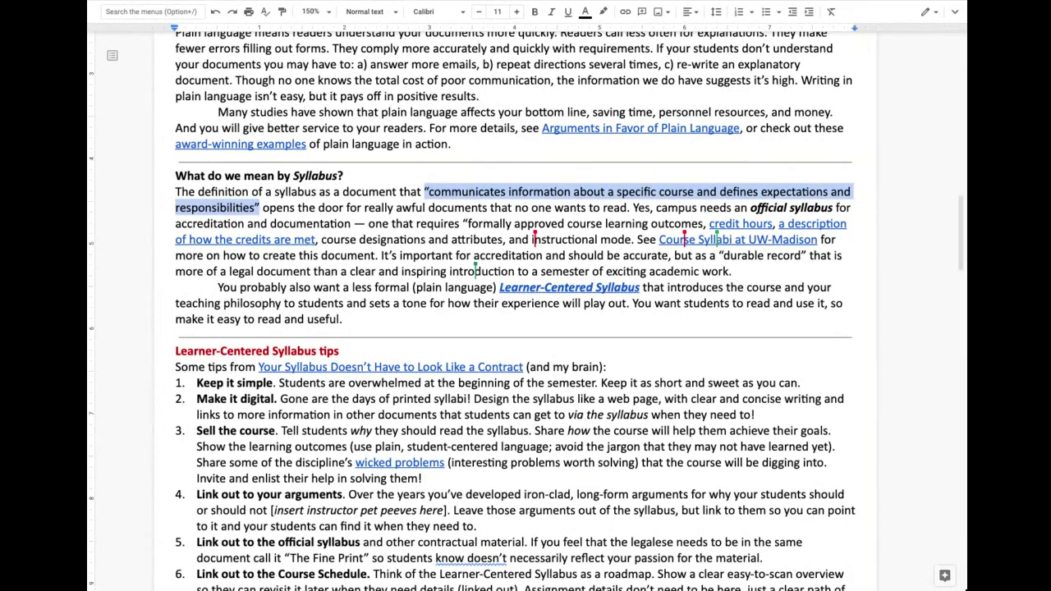
pyautogui.scroll(1, 513, 309)
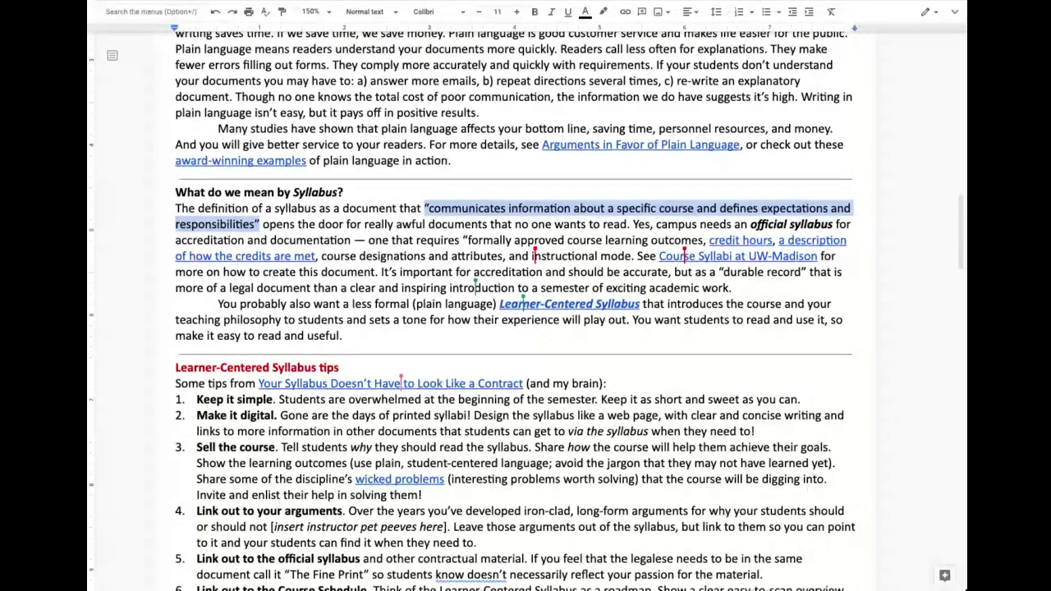
pyautogui.scroll(1, 473, 309)
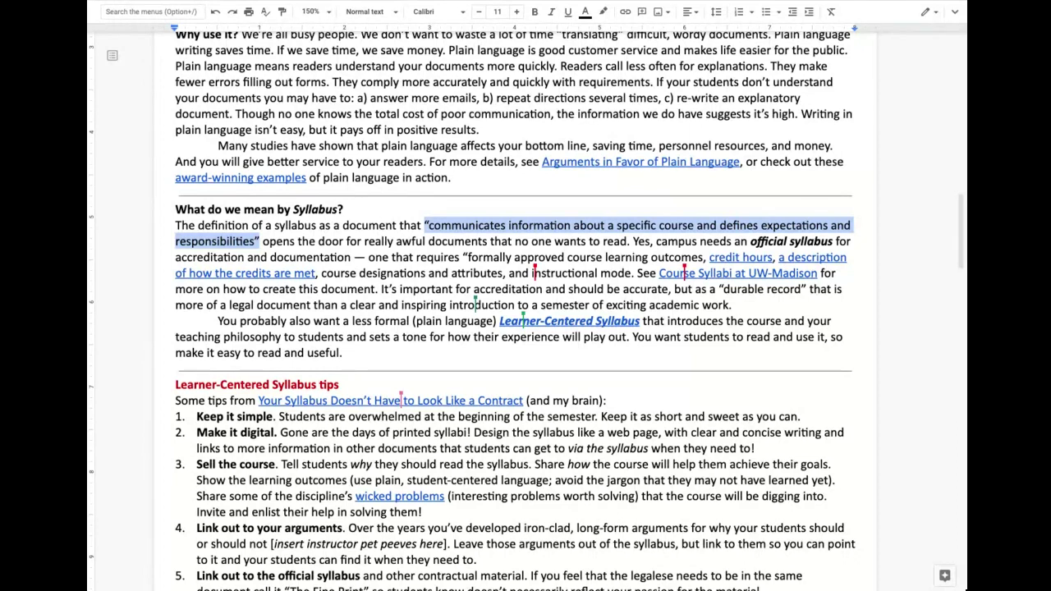
pyautogui.scroll(1, 514, 309)
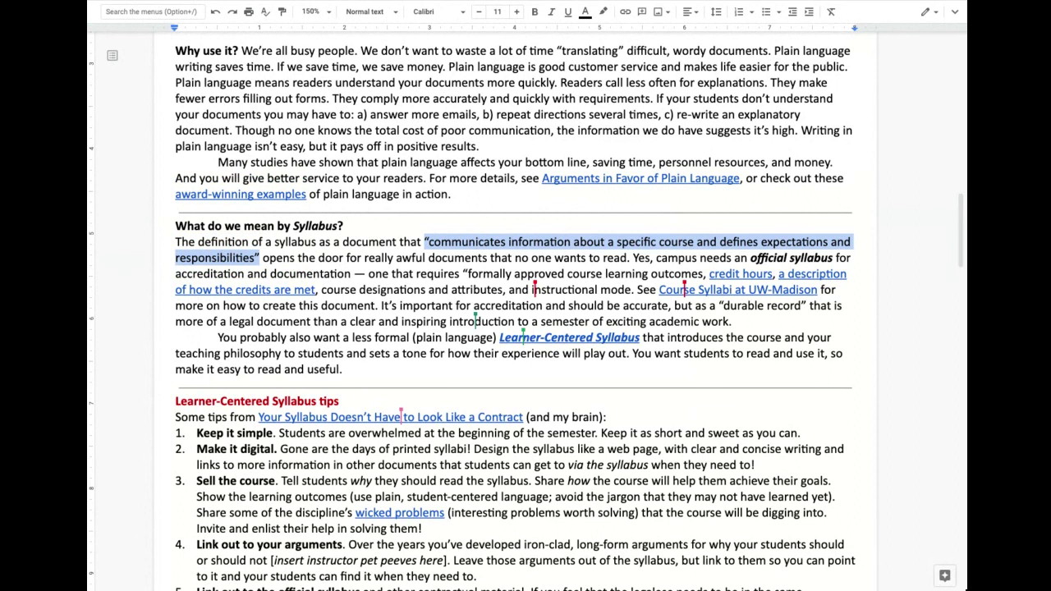
pyautogui.scroll(1, 515, 310)
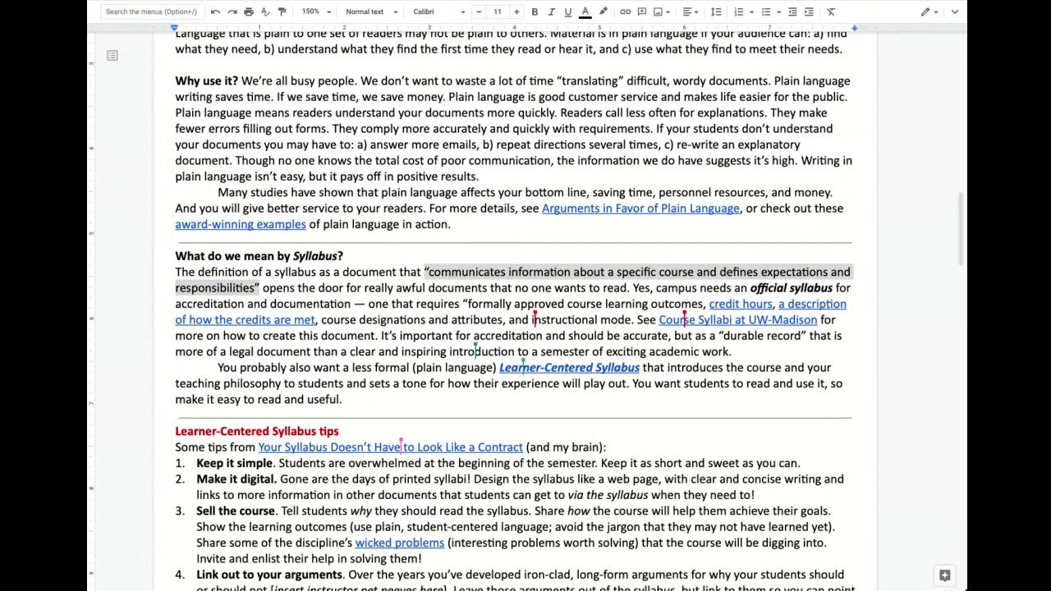
# Deselect the syllabus definition and review the entries in the table of questions to address at this Lab
pyautogui.click(498, 300)
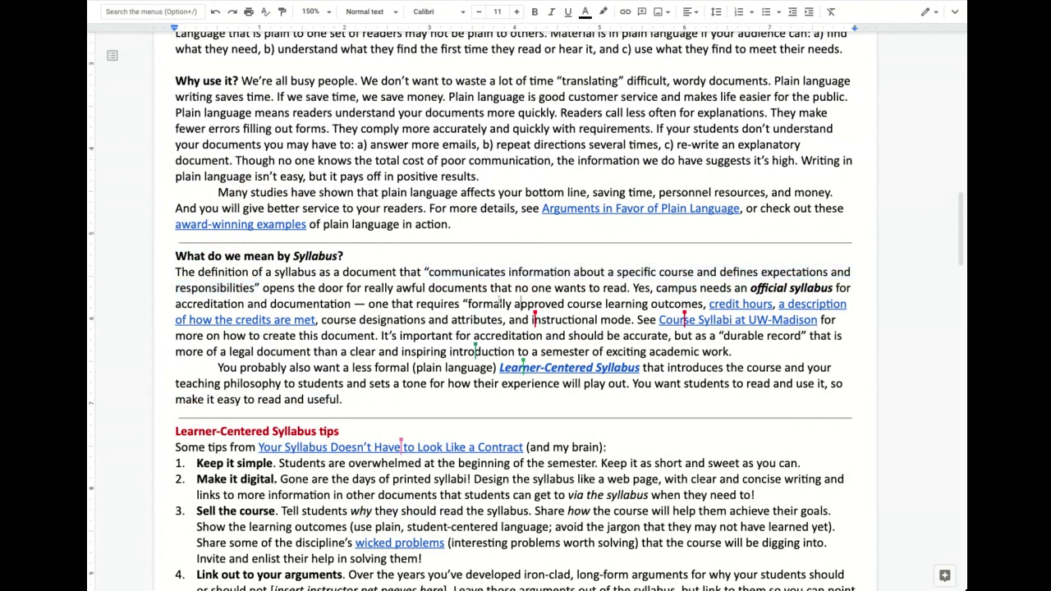
pyautogui.scroll(5, 498, 300)
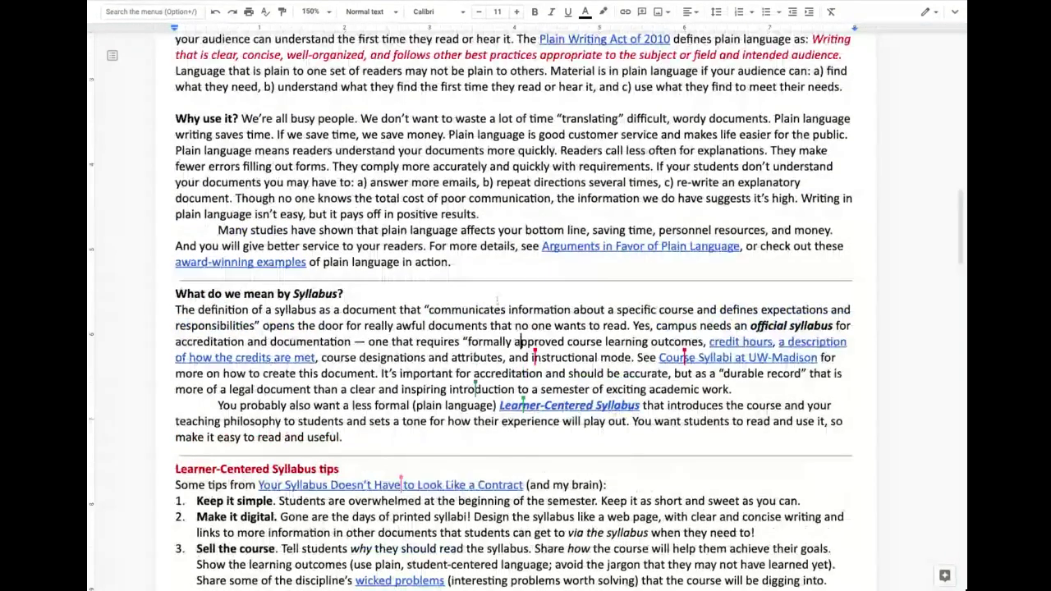
pyautogui.scroll(10, 497, 301)
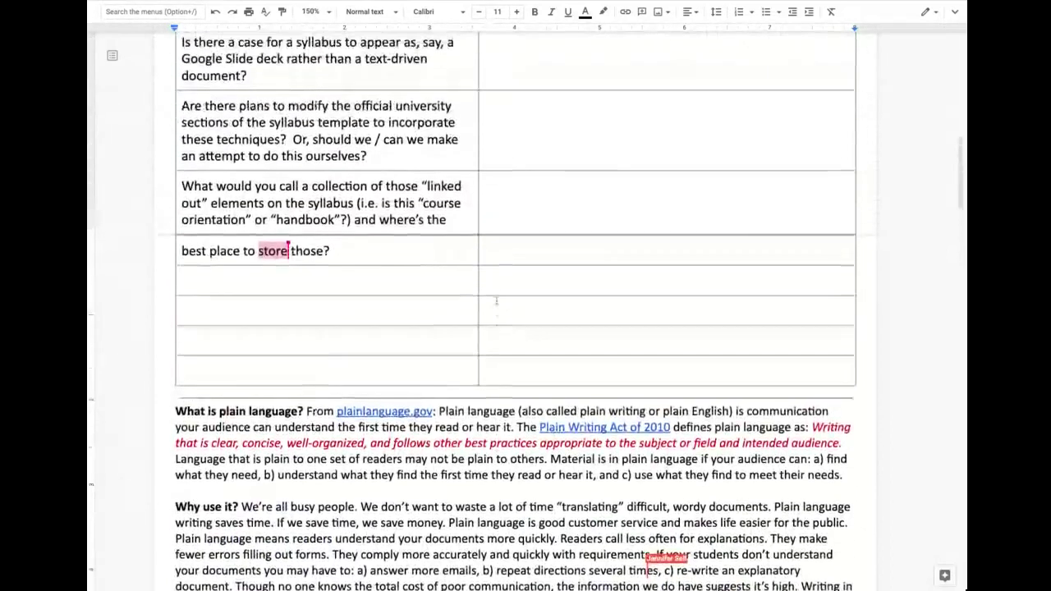
pyautogui.scroll(1, 496, 301)
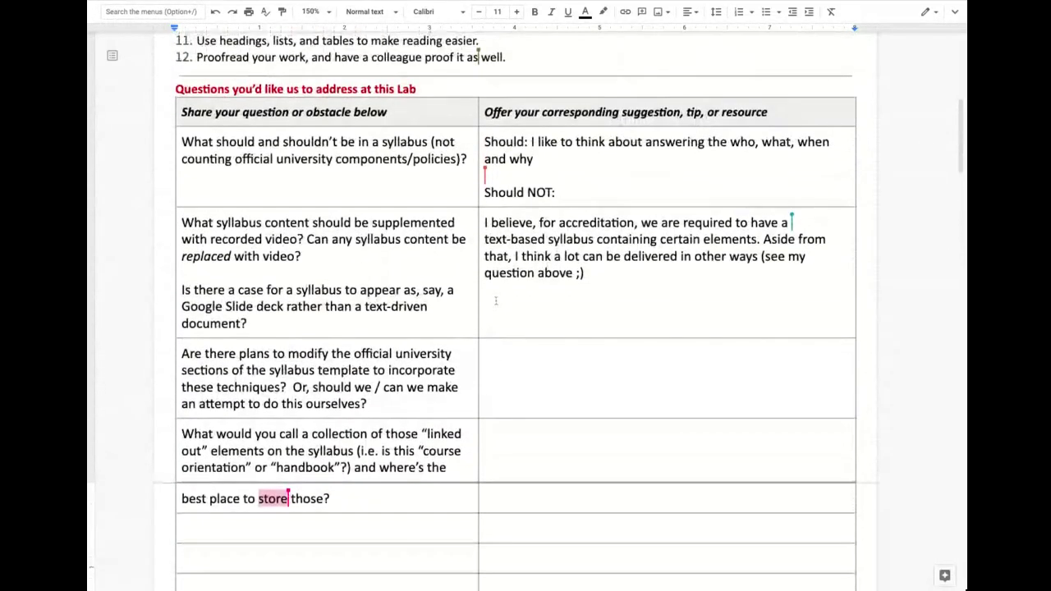
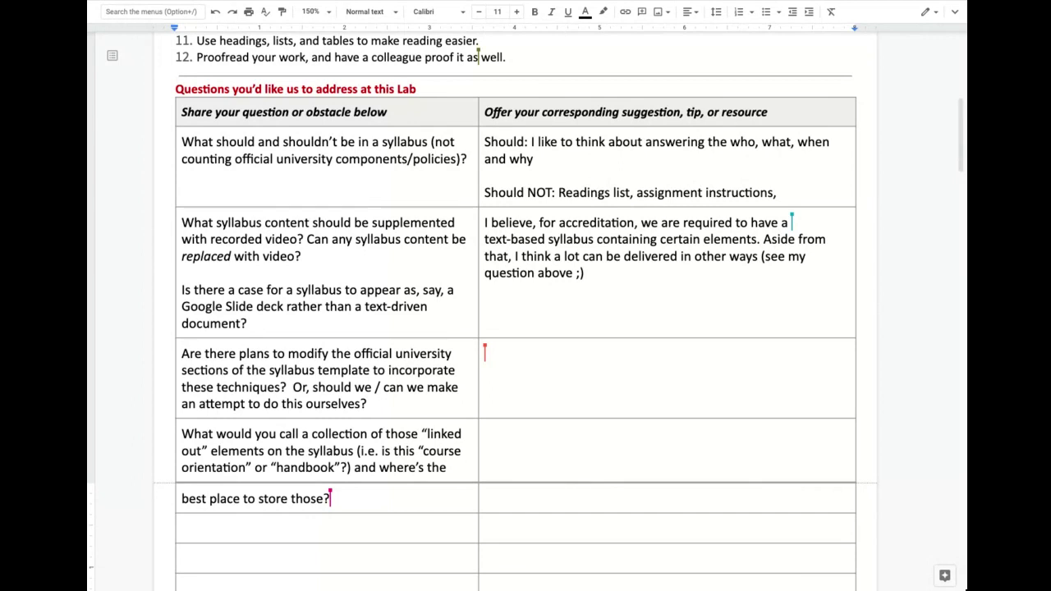
# Highlight the phrase "Link out to the Course Schedule." in the sixth Learner-Centered Syllabus tip
pyautogui.scroll(-3, 580, 340)
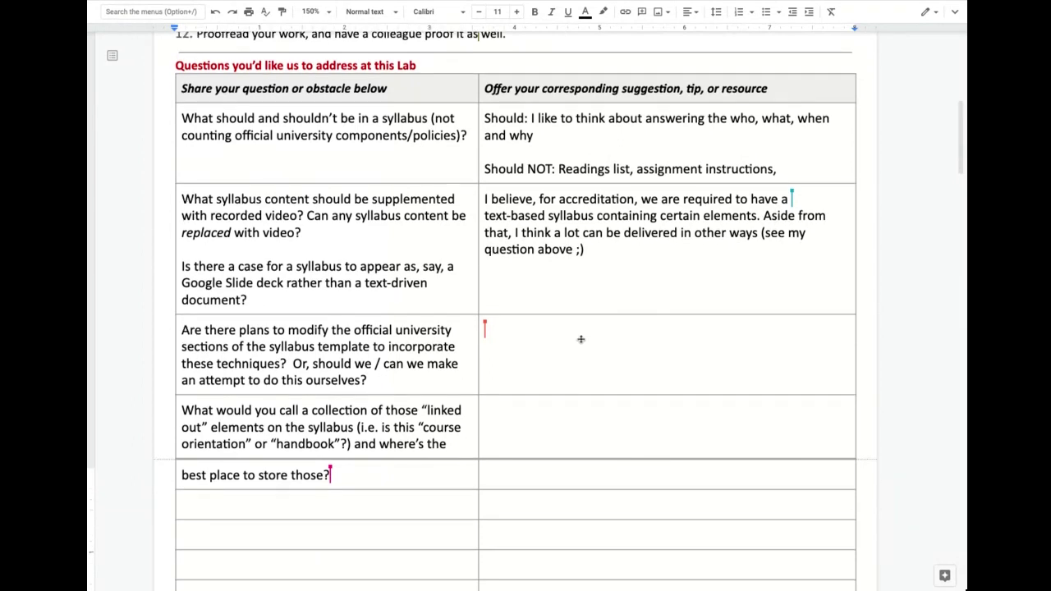
pyautogui.scroll(-15, 580, 340)
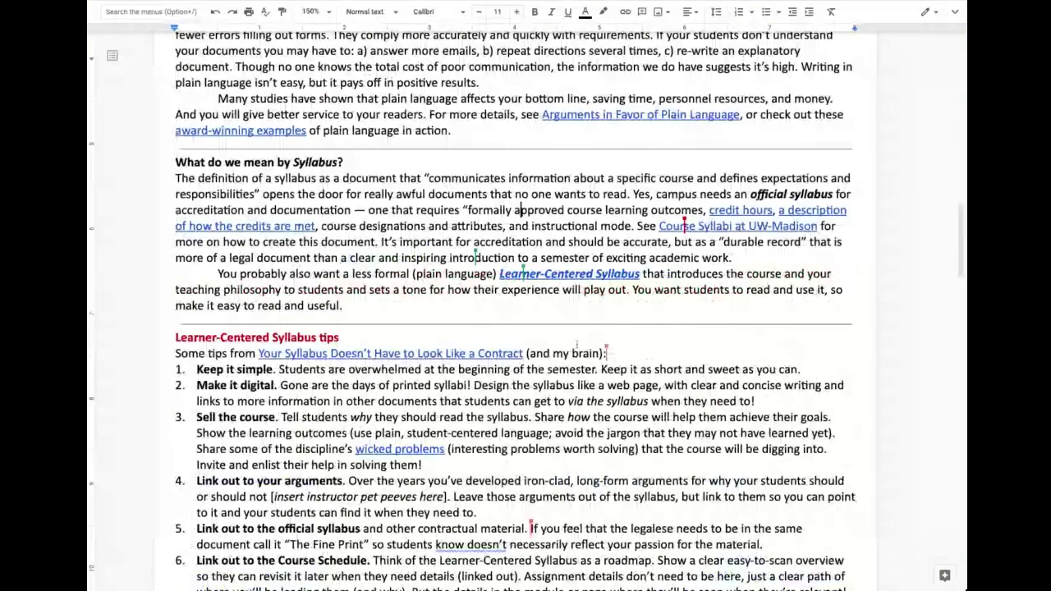
pyautogui.scroll(-4, 577, 346)
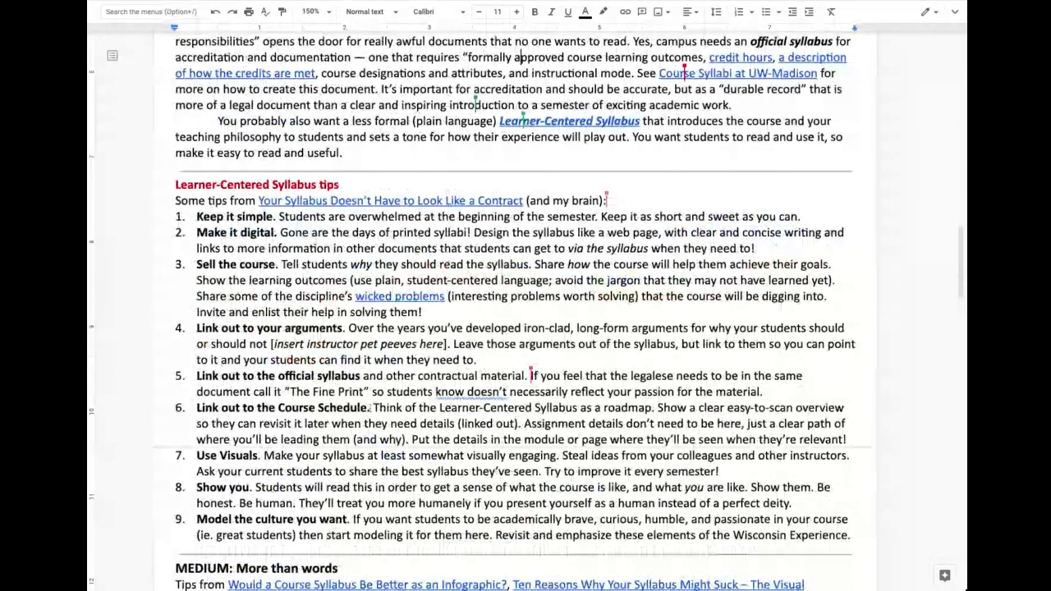
pyautogui.scroll(1, 396, 409)
pyautogui.moveTo(197, 410); pyautogui.dragTo(396, 410)
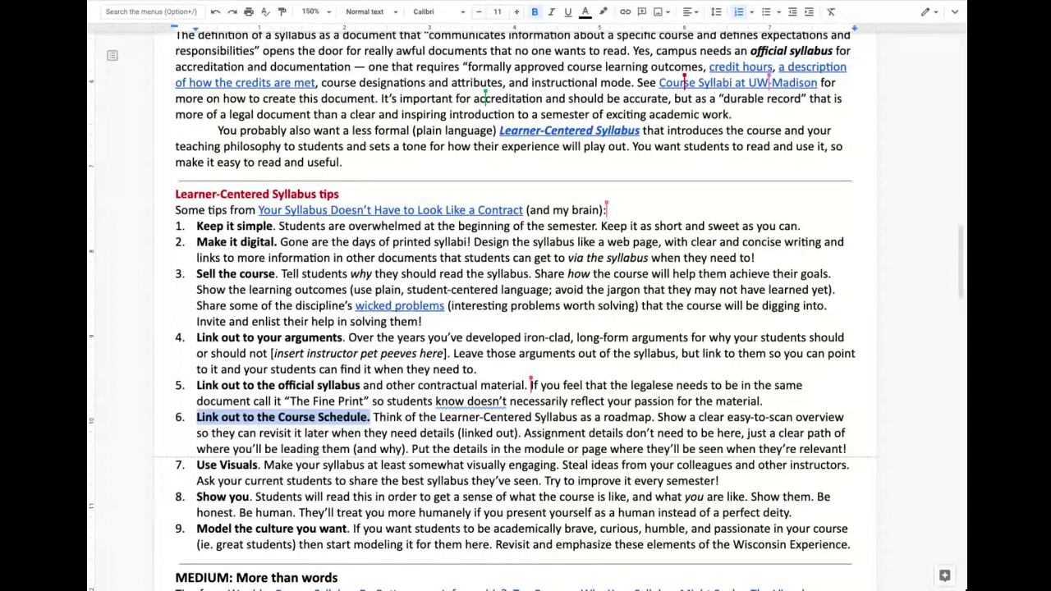
pyautogui.scroll(1, 526, 312)
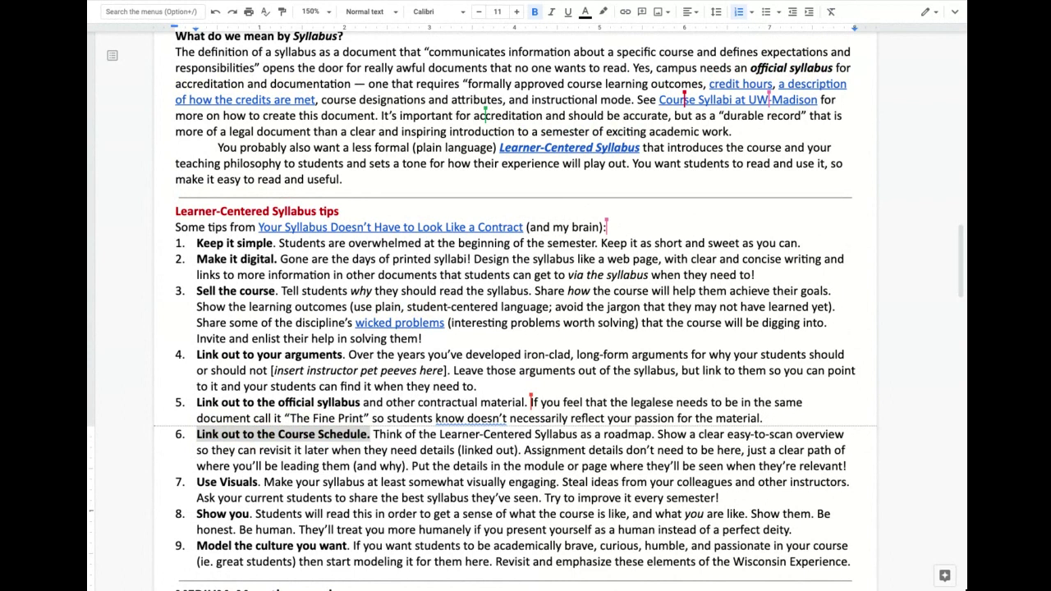
pyautogui.scroll(1, 482, 310)
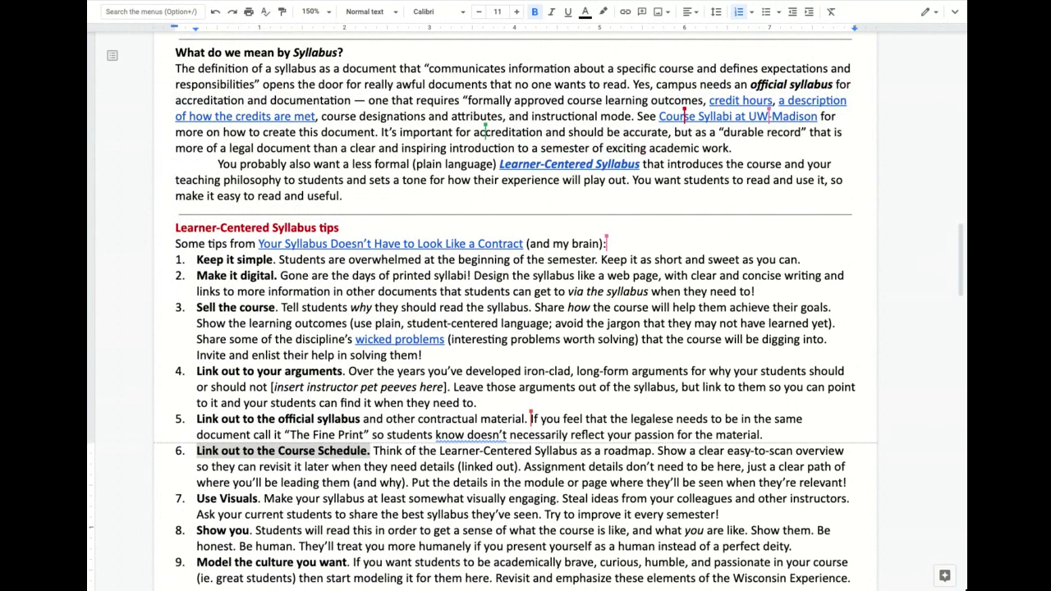
# Highlight the "Write Headings as Questions" tip in the MEDIUM: More than words section, and clear the selection after reviewing it
pyautogui.scroll(-3, 526, 308)
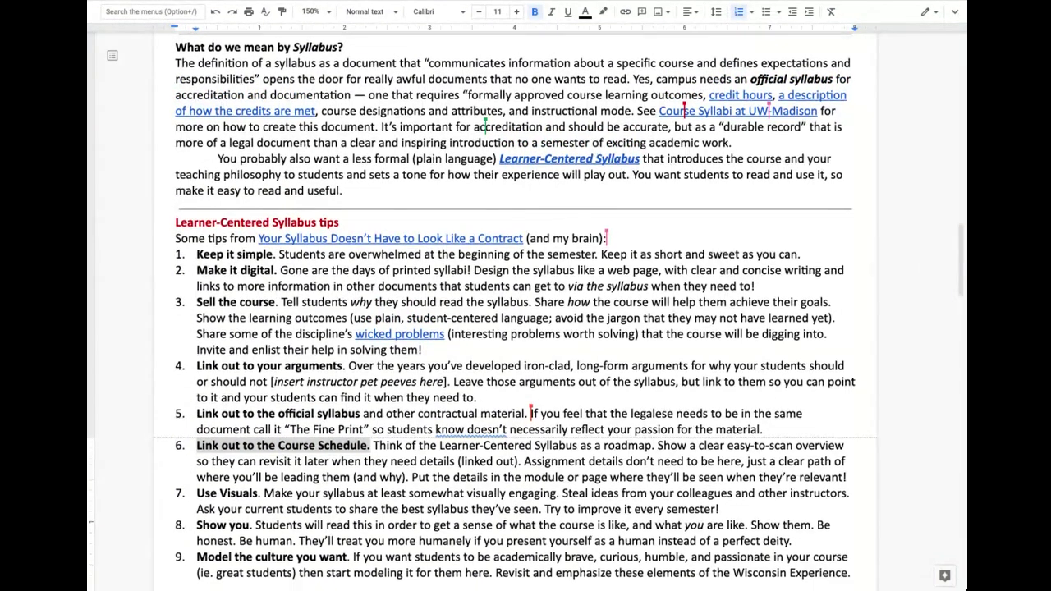
pyautogui.scroll(-5, 525, 309)
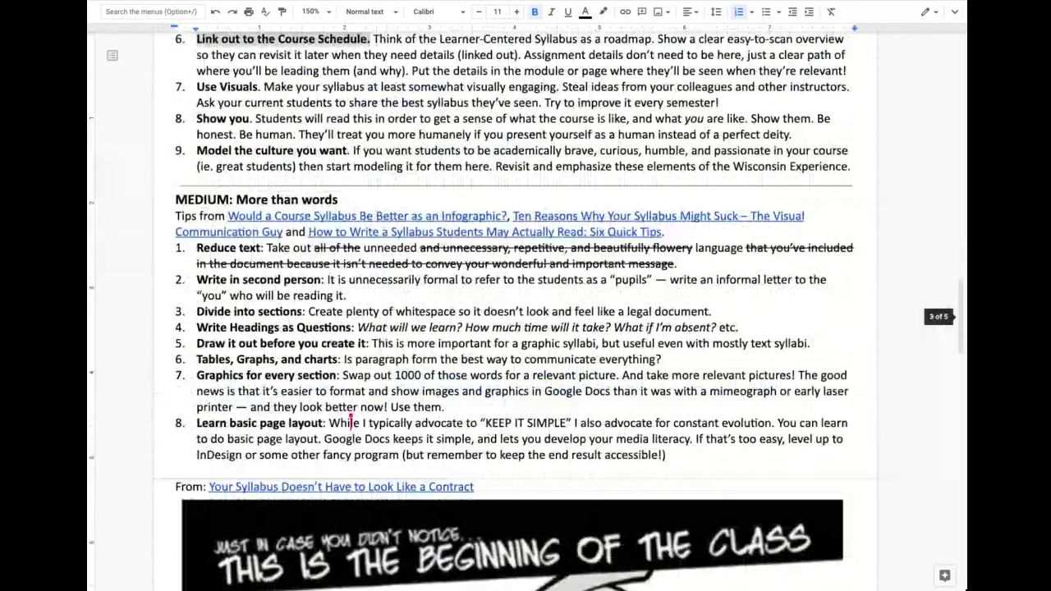
pyautogui.scroll(-1, 525, 309)
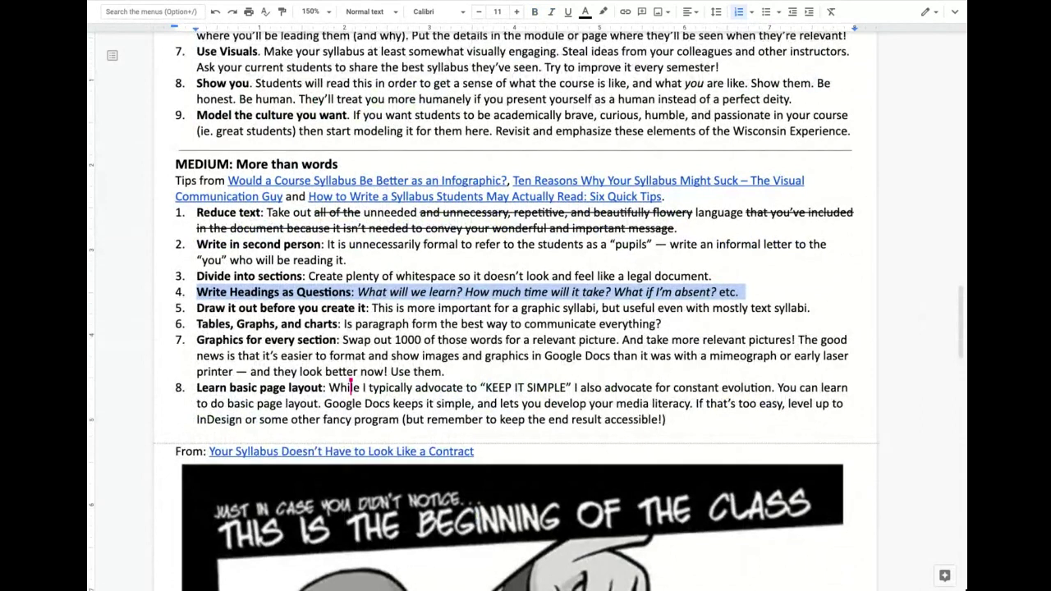
pyautogui.scroll(1, 405, 199)
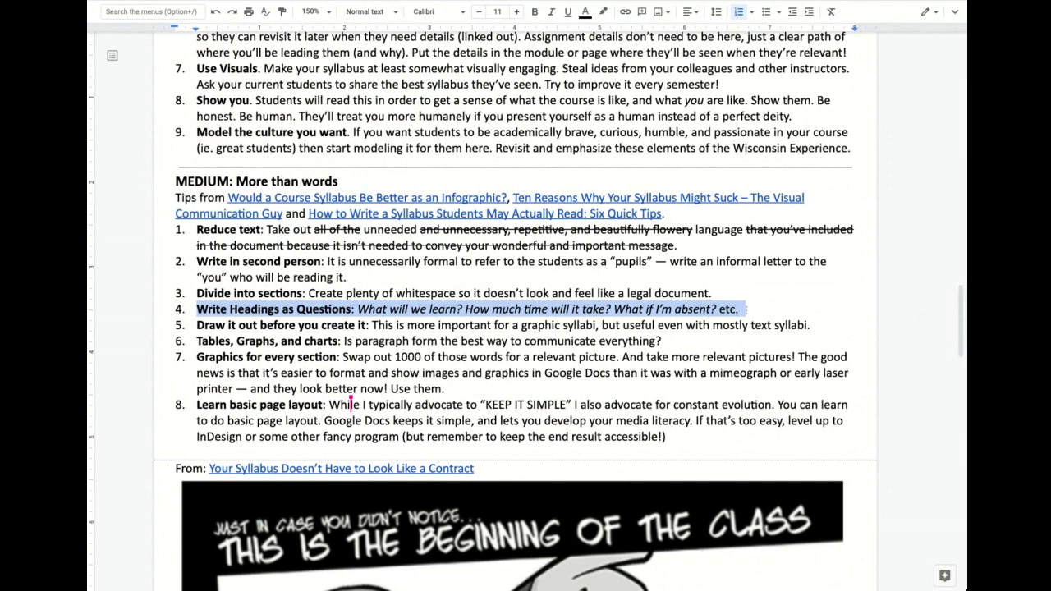
pyautogui.click(740, 309)
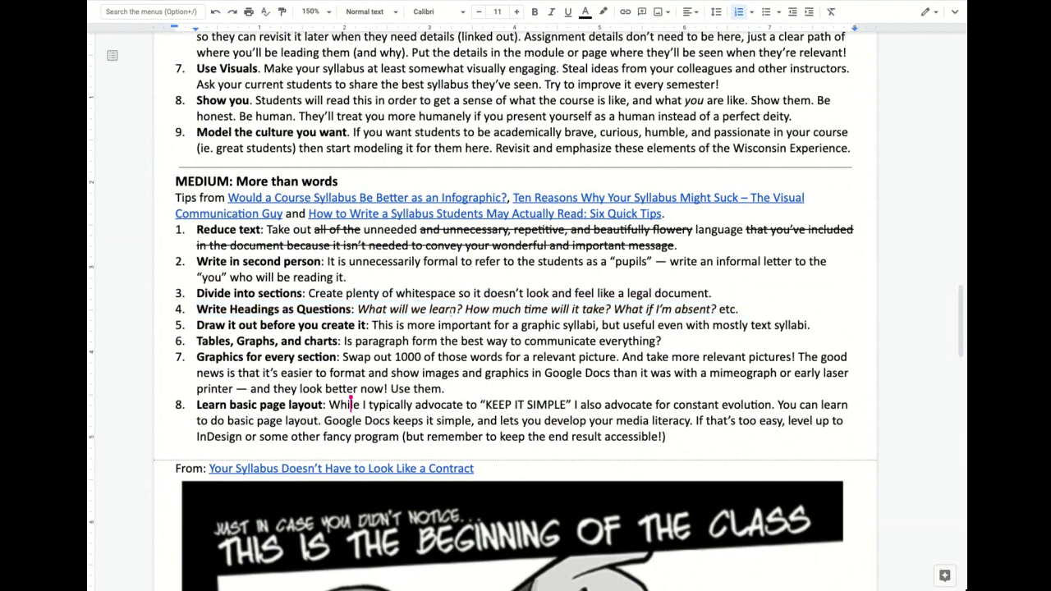
# Highlight the sample questions in the "Write Headings as Questions" tip, from "What will we learn?" to "What if I'm absent?", and clear the selection
pyautogui.moveTo(462, 309); pyautogui.dragTo(358, 310)
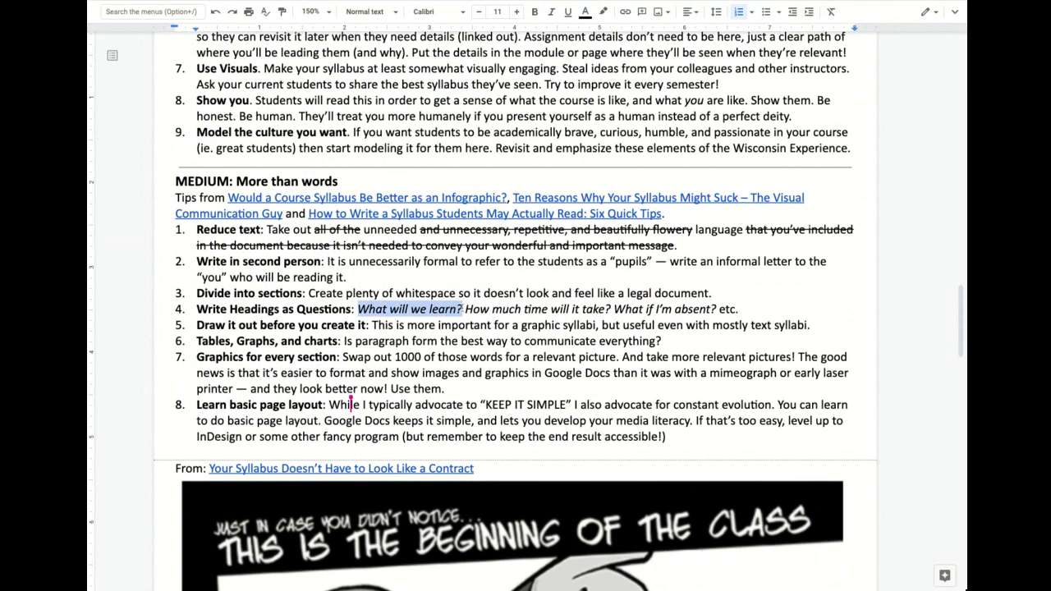
pyautogui.moveTo(465, 309); pyautogui.dragTo(717, 310)
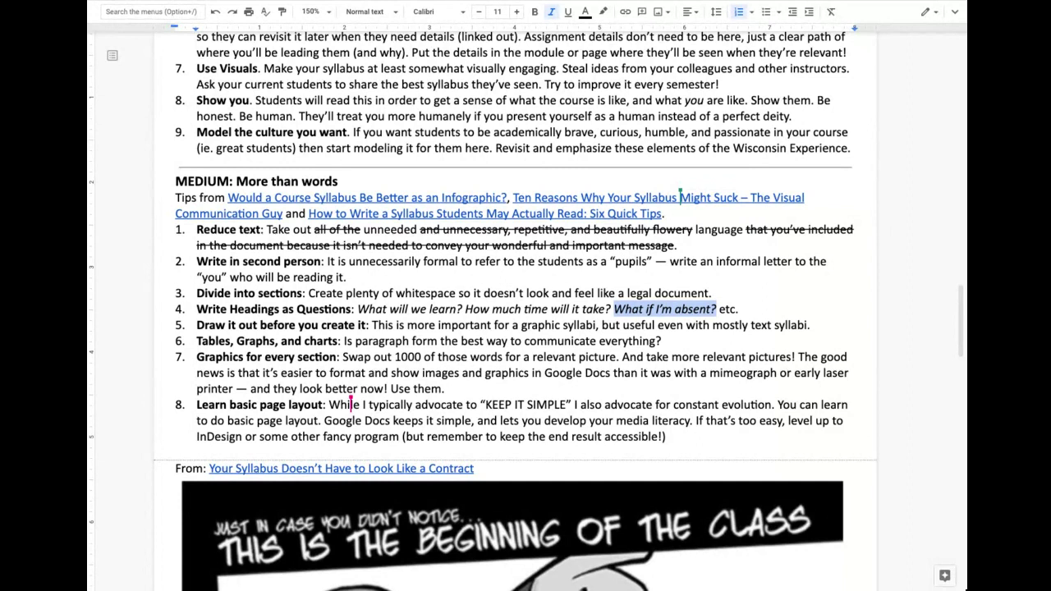
pyautogui.scroll(1, 515, 310)
pyautogui.click(479, 339)
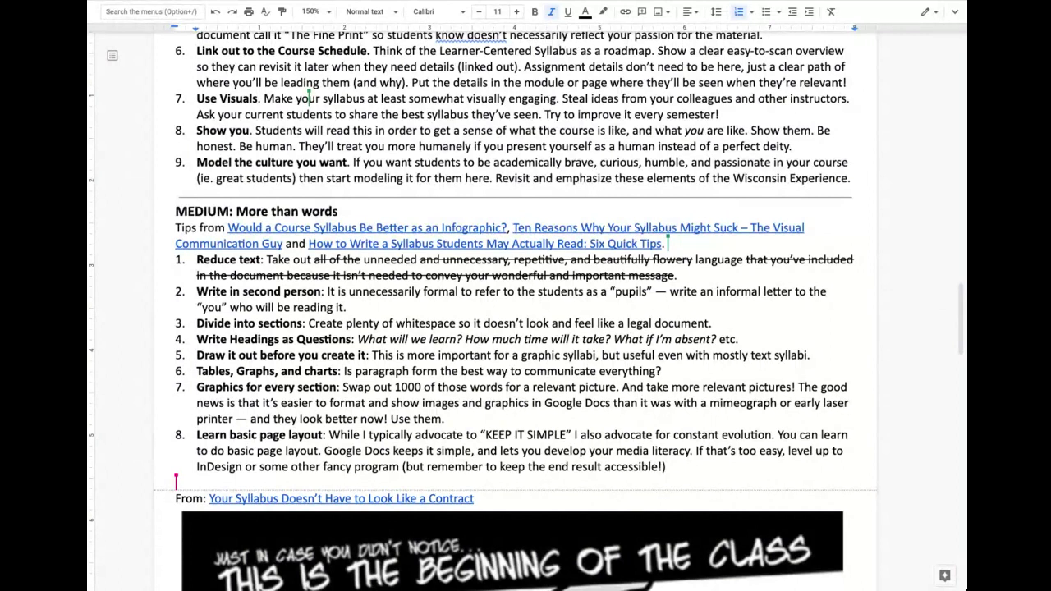
# Highlight the linked phrase "Learner-Centered Syllabus" in the What do we mean by Syllabus? section
pyautogui.scroll(2, 515, 312)
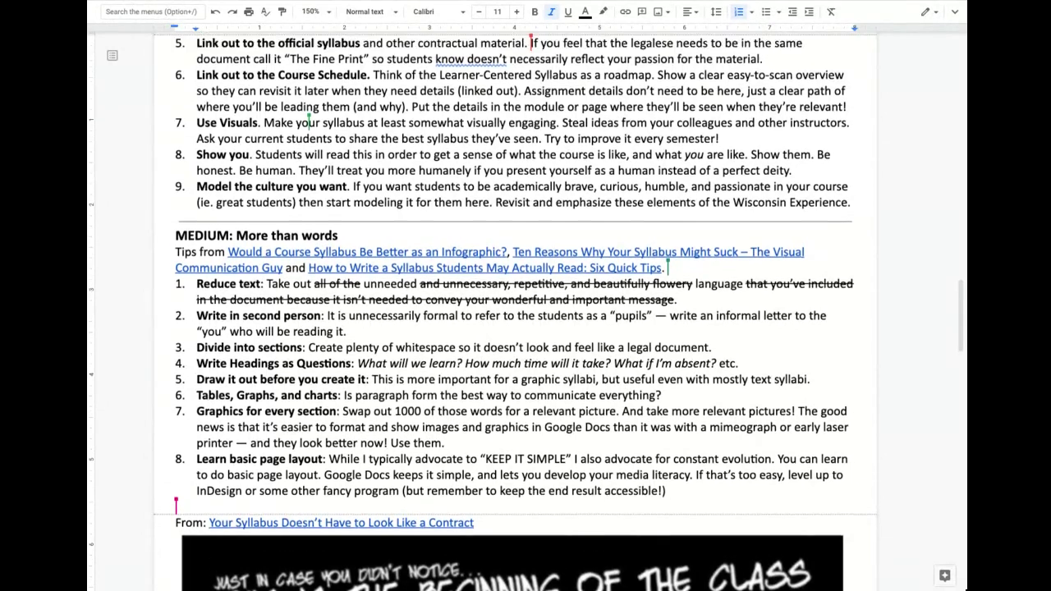
pyautogui.scroll(3, 515, 311)
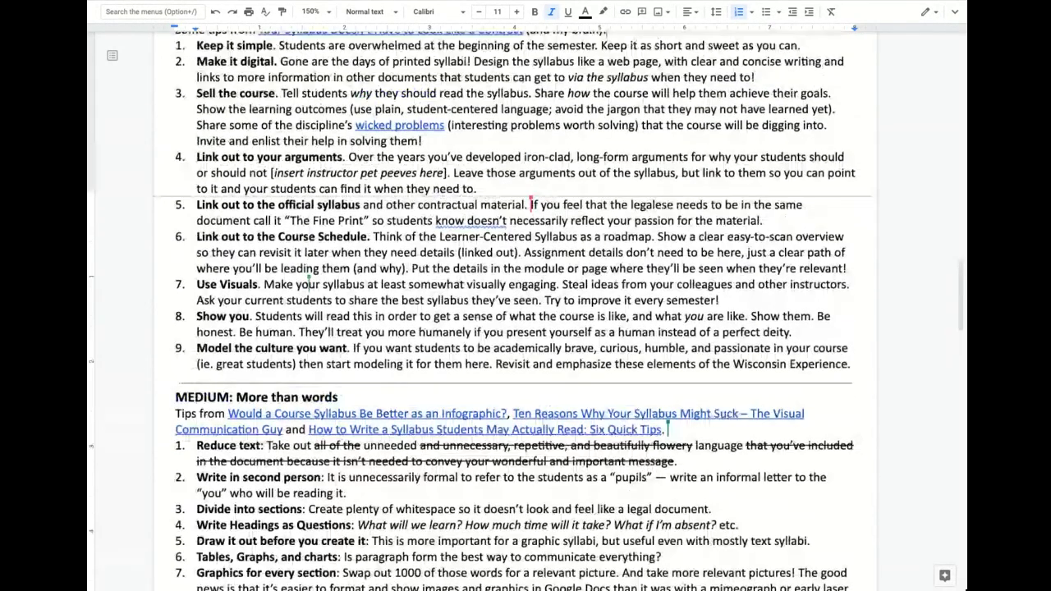
pyautogui.scroll(6, 515, 311)
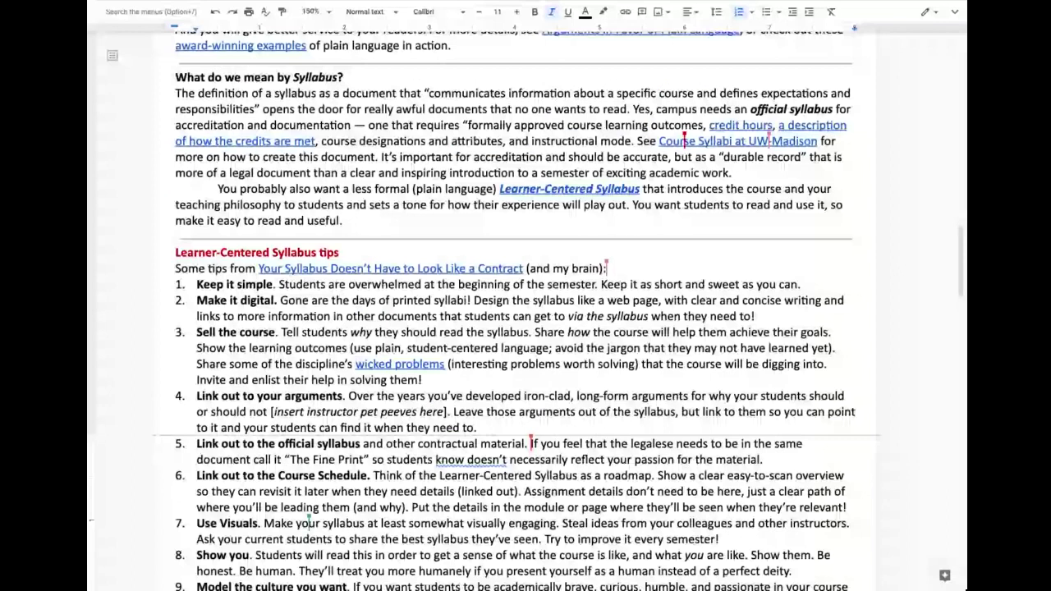
pyautogui.hotkey('shift', 'Left')
pyautogui.hotkey('shift', 'Left')
pyautogui.hotkey('shift', 'Left')
pyautogui.hotkey('shift', 'Left')
pyautogui.hotkey('shift', 'Left')
pyautogui.hotkey('shift', 'Left')
pyautogui.hotkey('shift', 'Left')
pyautogui.hotkey('shift', 'Left')
pyautogui.hotkey('shift', 'Left')
pyautogui.hotkey('shift', 'Left')
pyautogui.hotkey('shift', 'Left')
pyautogui.hotkey('shift', 'Left')
pyautogui.hotkey('shift', 'Left')
pyautogui.hotkey('shift', 'Left')
pyautogui.hotkey('shift', 'Left')
pyautogui.hotkey('shift', 'Left')
pyautogui.hotkey('shift', 'Left')
pyautogui.hotkey('shift', 'Left')
pyautogui.hotkey('shift', 'Left')
pyautogui.hotkey('shift', 'Left')
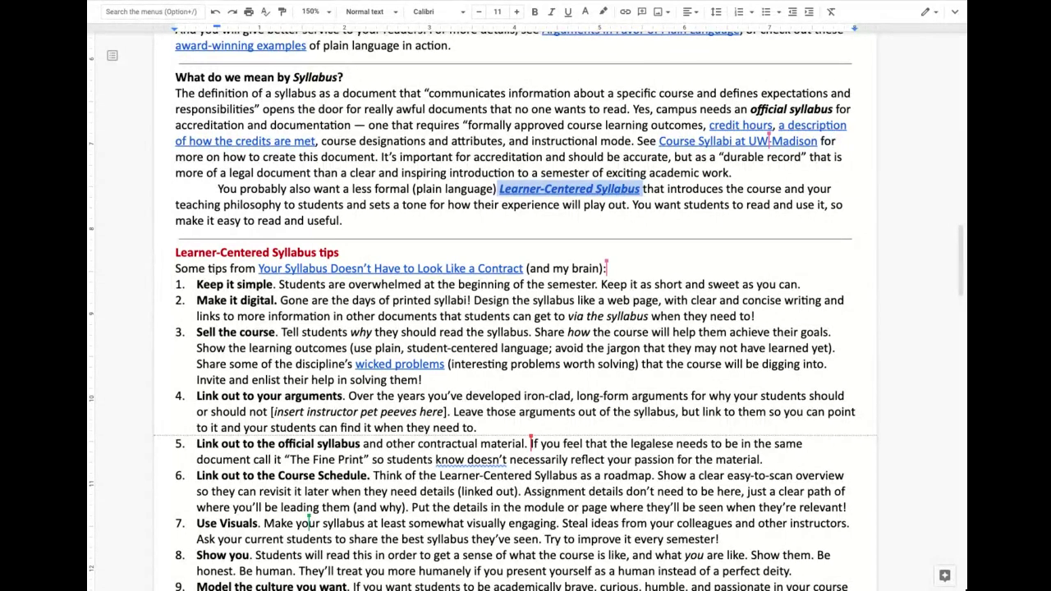
# Reselect the "Learner-Centered Syllabus" phrase, and clear the selection after reviewing it
pyautogui.click(666, 188)
pyautogui.moveTo(644, 189); pyautogui.dragTo(497, 189)
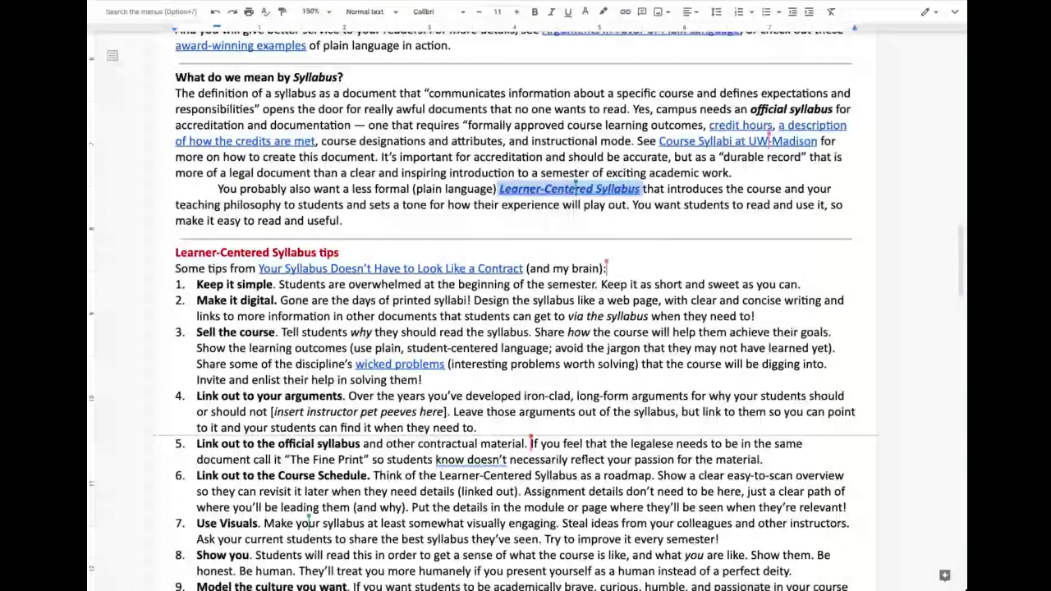
pyautogui.click(446, 190)
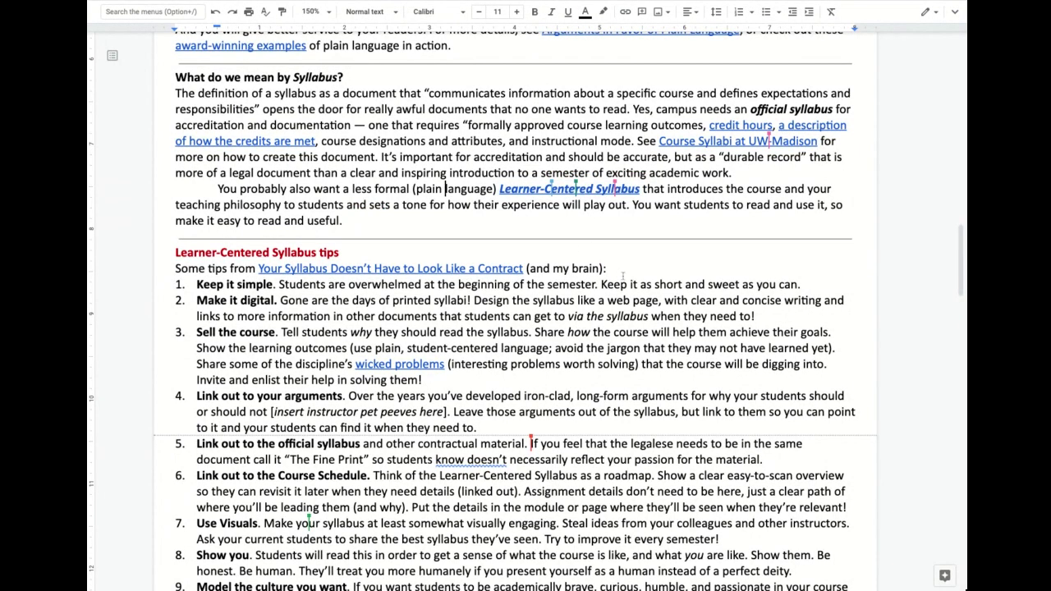
# Highlight the participants' questions in the Lab table, from what belongs in a syllabus down to the "linked out" elements question
pyautogui.scroll(-1, 620, 275)
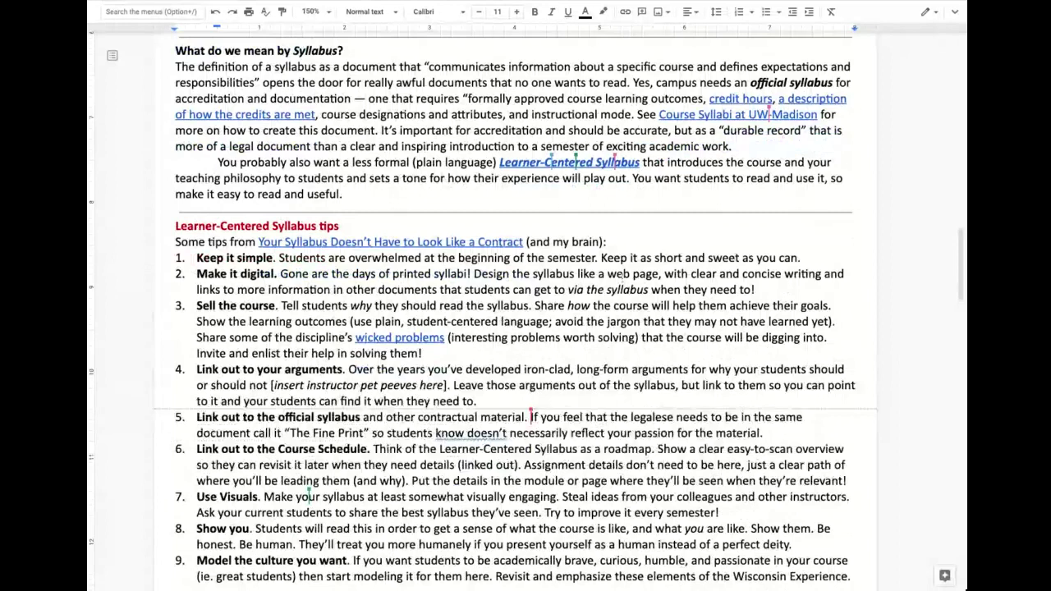
pyautogui.scroll(2, 622, 278)
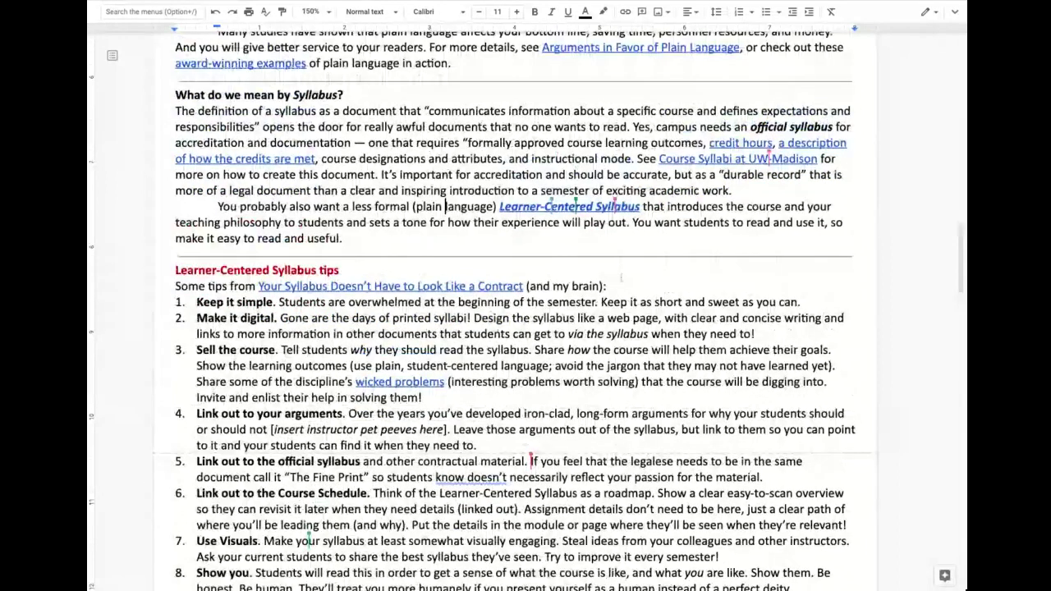
pyautogui.scroll(-4, 621, 277)
pyautogui.scroll(-8, 620, 279)
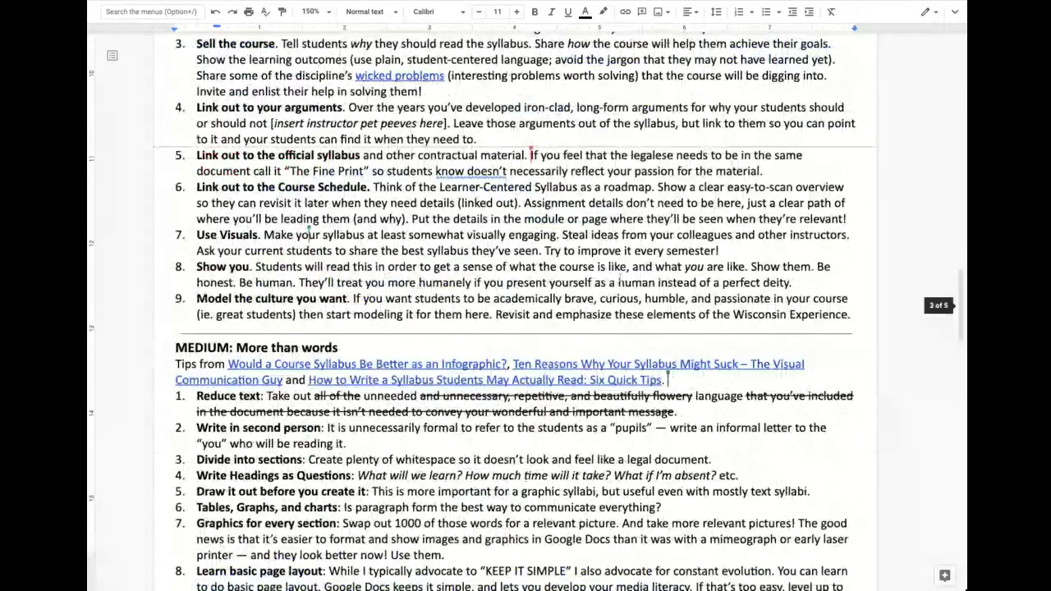
pyautogui.scroll(15, 620, 280)
pyautogui.scroll(6, 620, 279)
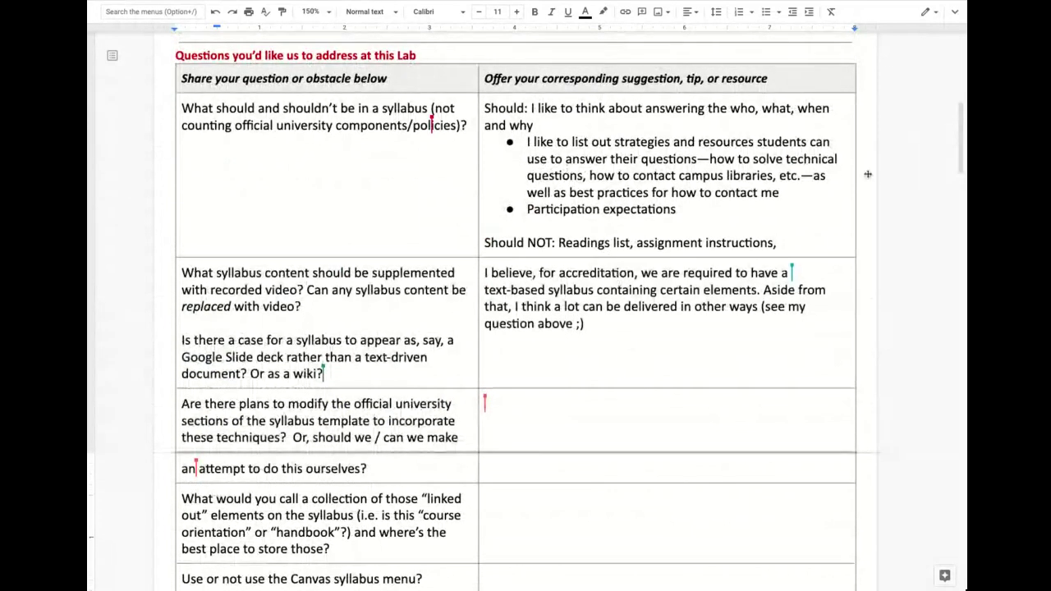
pyautogui.click(392, 186)
pyautogui.hotkey('shift', 'Down')
pyautogui.hotkey('shift', 'Down')
pyautogui.hotkey('shift', 'Down')
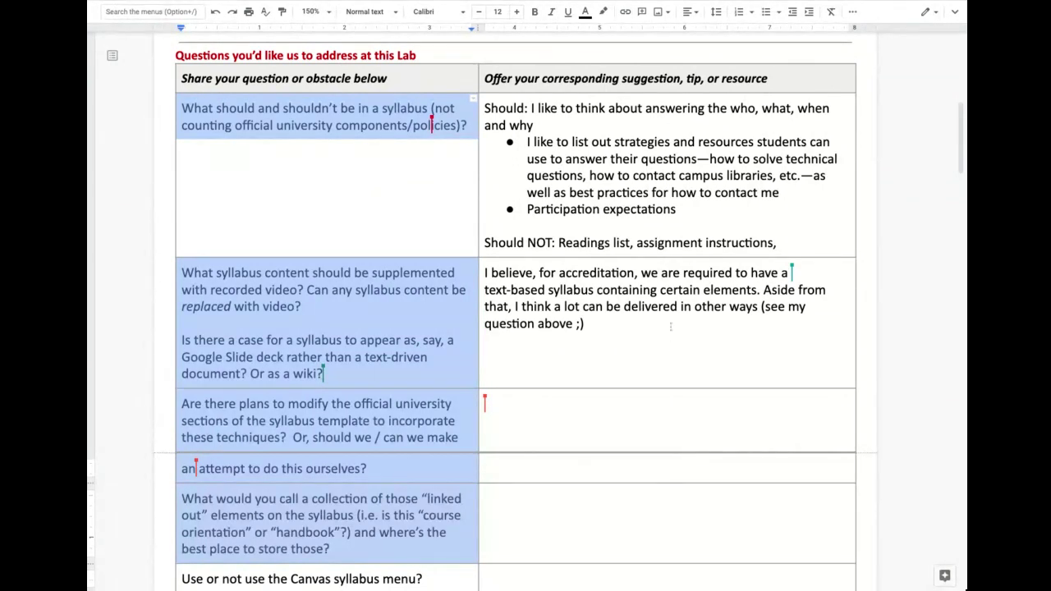
# Highlight the suggestions column of the Lab table from the first answer through the third question's row, and clear the selection
pyautogui.click(634, 163)
pyautogui.hotkey('shift', 'Down')
pyautogui.hotkey('shift', 'Down')
pyautogui.hotkey('shift', 'Down')
pyautogui.hotkey('shift', 'Down')
pyautogui.hotkey('shift', 'Down')
pyautogui.hotkey('shift', 'Down')
pyautogui.hotkey('shift', 'Down')
pyautogui.hotkey('shift', 'Down')
pyautogui.hotkey('shift', 'Down')
pyautogui.hotkey('shift', 'Down')
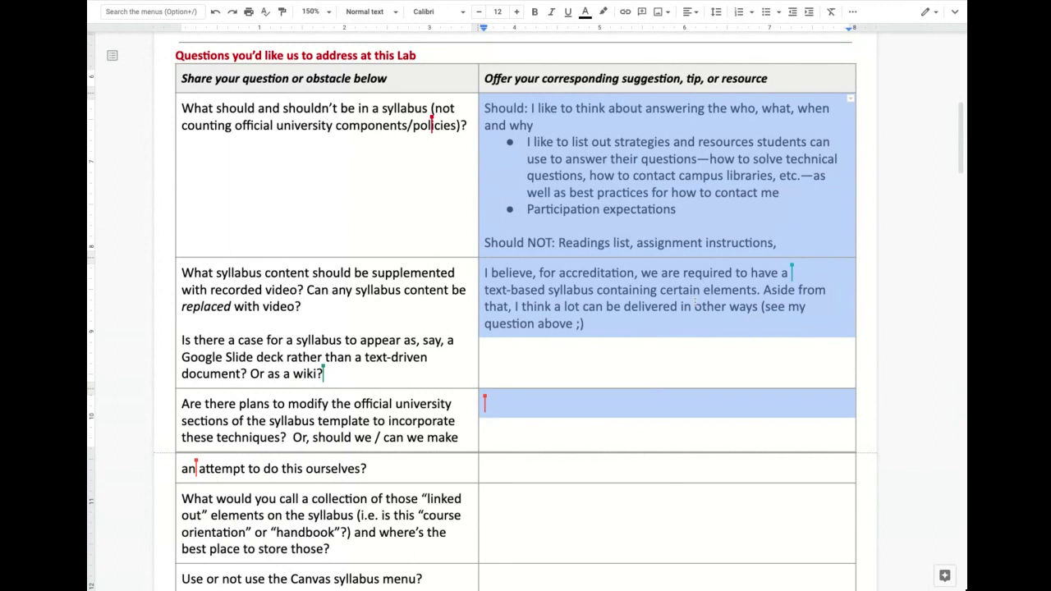
pyautogui.click(694, 306)
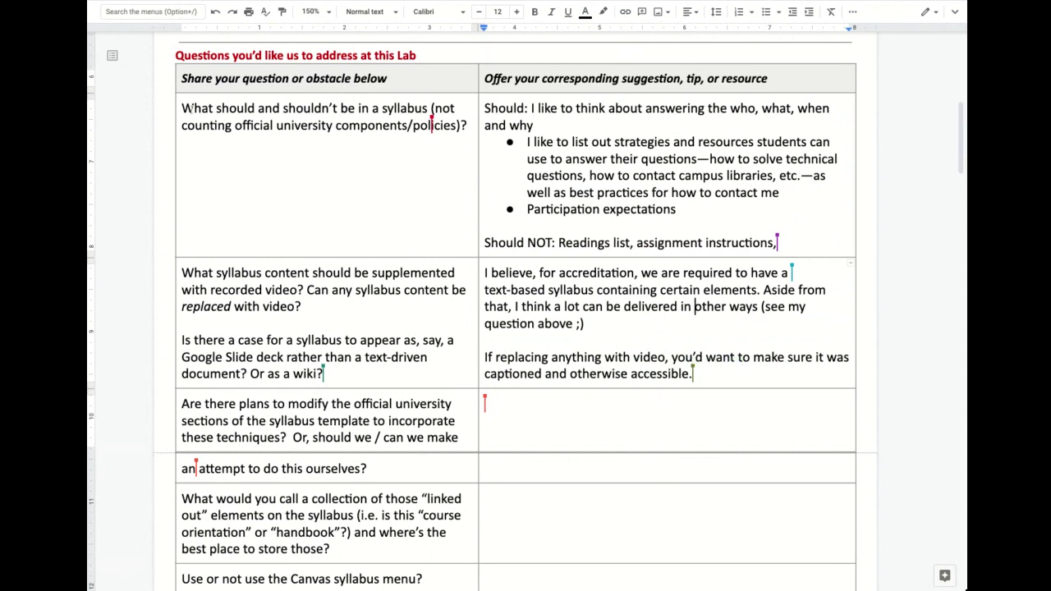
# Highlight the question "What should and shouldn't be in a syllabus", and view the 12 Principles for Plain Language
pyautogui.moveTo(182, 107); pyautogui.dragTo(467, 125)
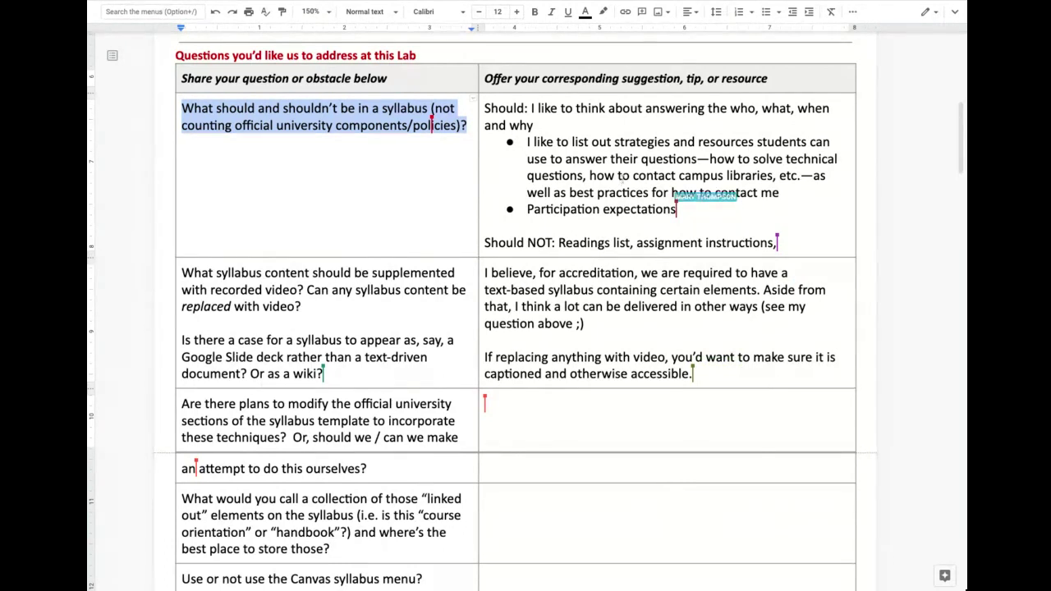
pyautogui.scroll(5, 619, 179)
pyautogui.scroll(2, 616, 186)
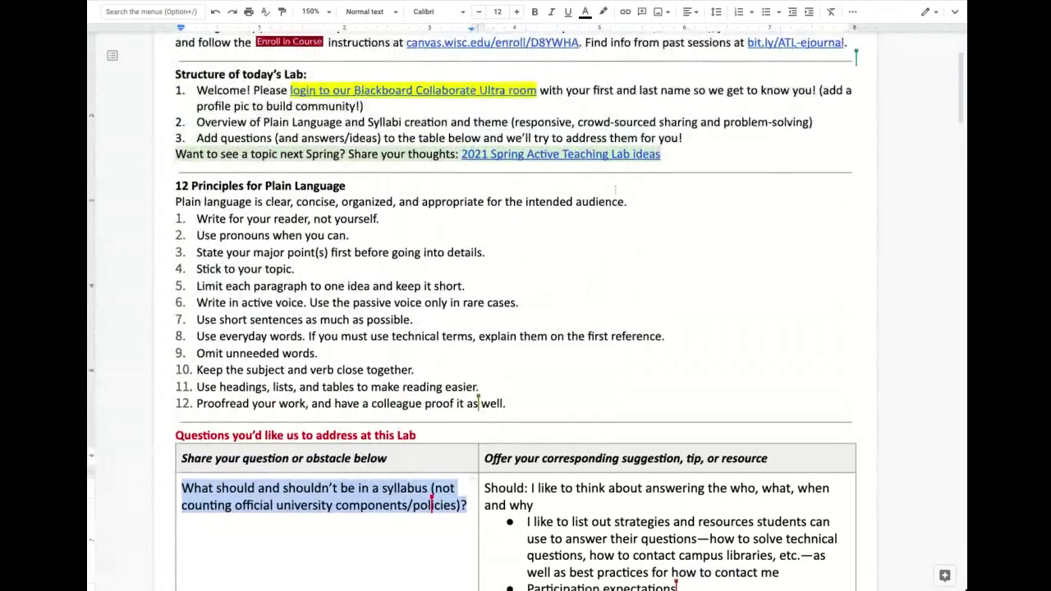
# Highlight the official syllabus requirements from "outcomes, credit hours" to the Course Syllabi at UW-Madison link, and clear the selection
pyautogui.scroll(-12, 615, 188)
pyautogui.scroll(-3, 613, 190)
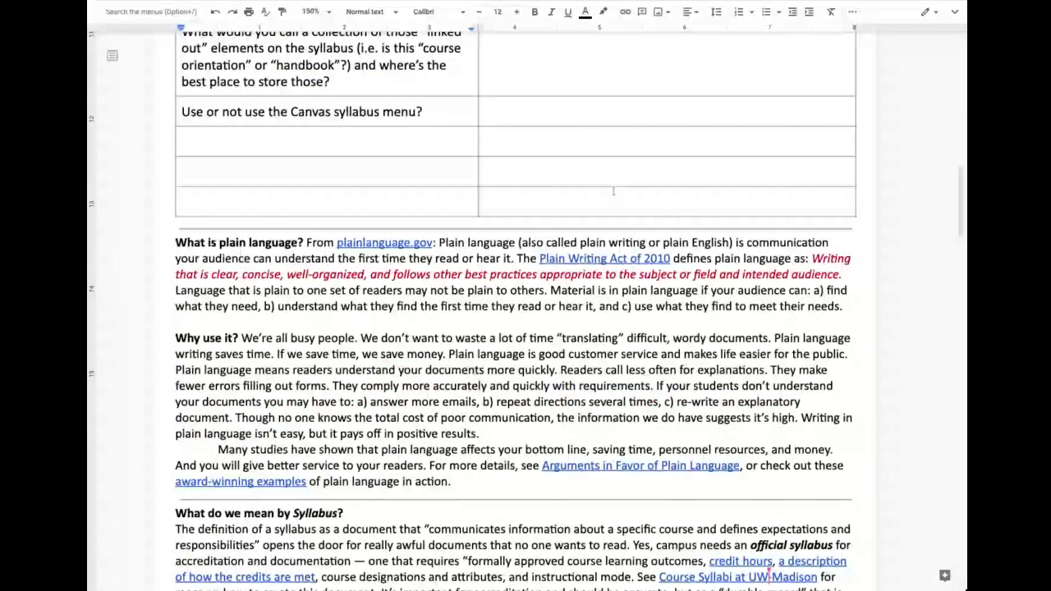
pyautogui.scroll(-10, 613, 190)
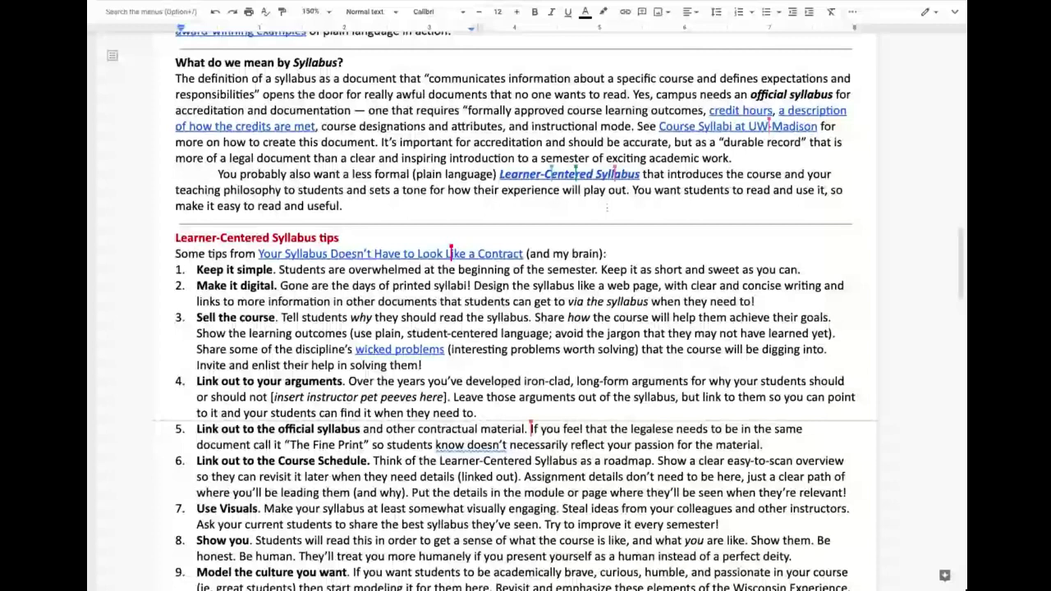
pyautogui.scroll(1, 613, 190)
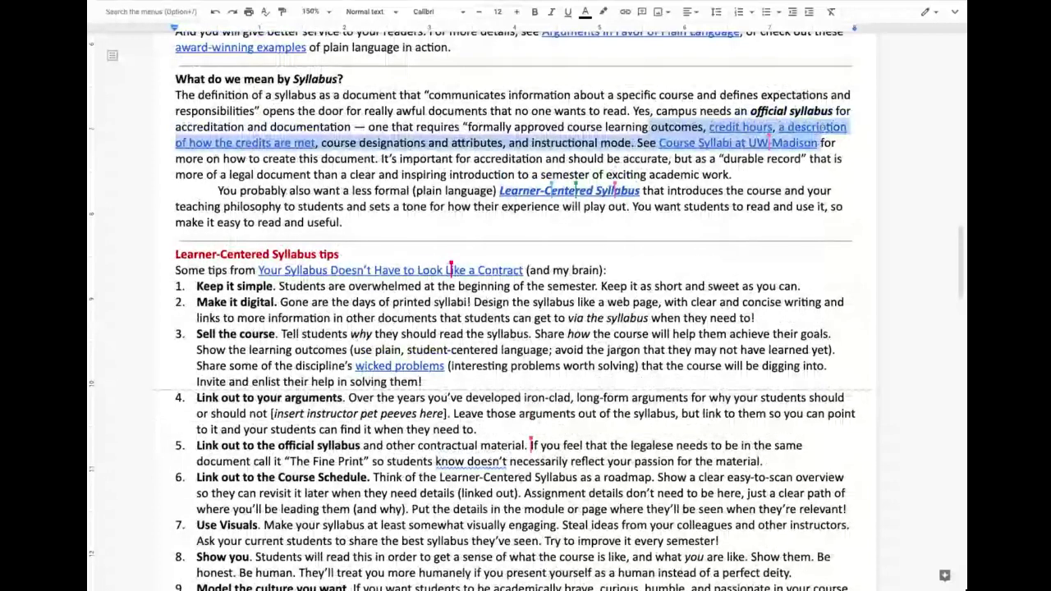
pyautogui.click(649, 126)
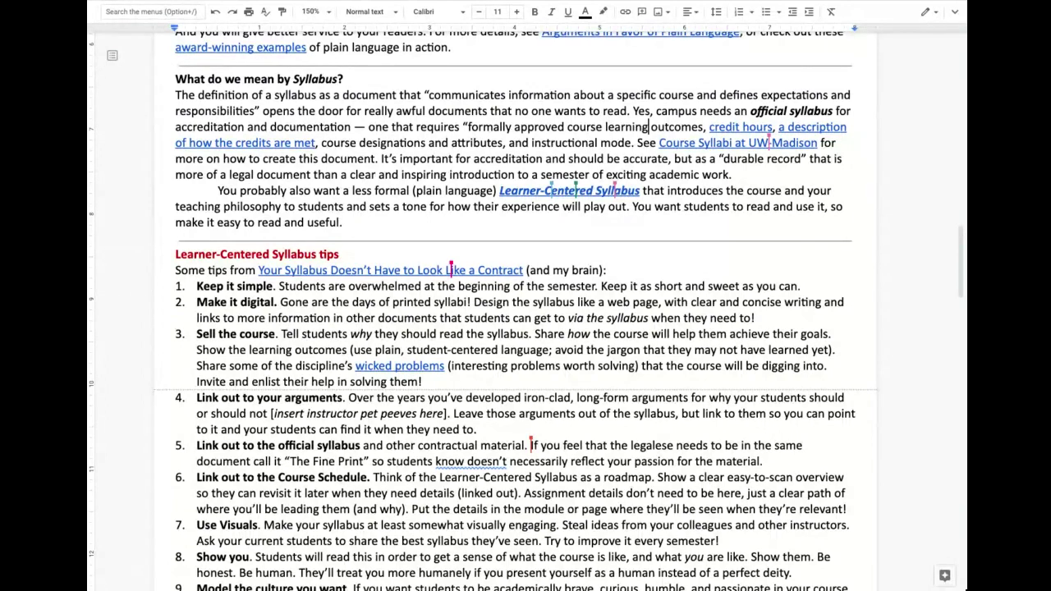
# Highlight "not counting official university components/policies" in the first question of the Lab table
pyautogui.scroll(1, 515, 310)
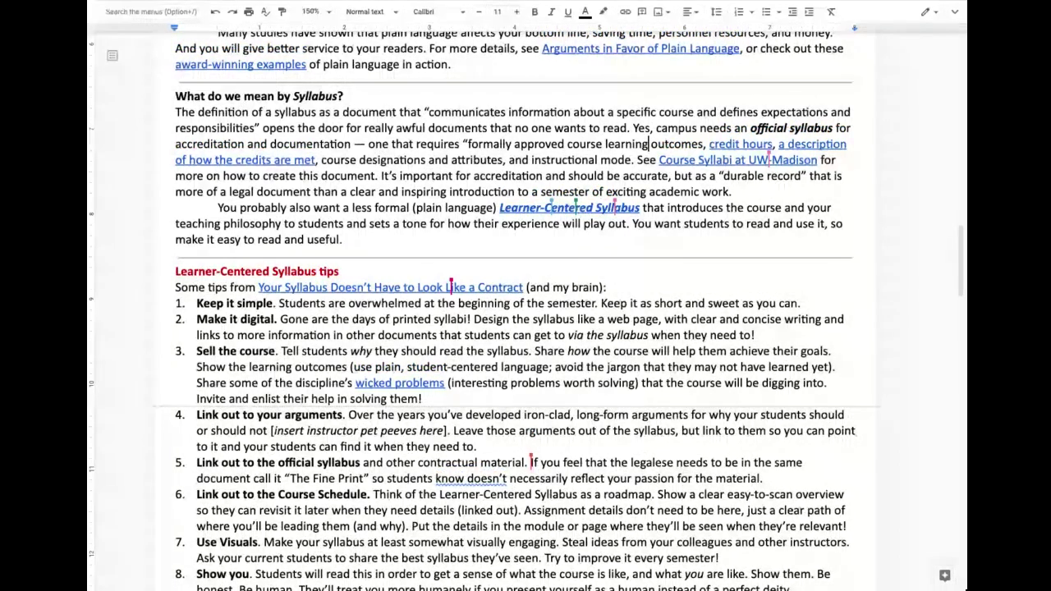
pyautogui.scroll(5, 514, 310)
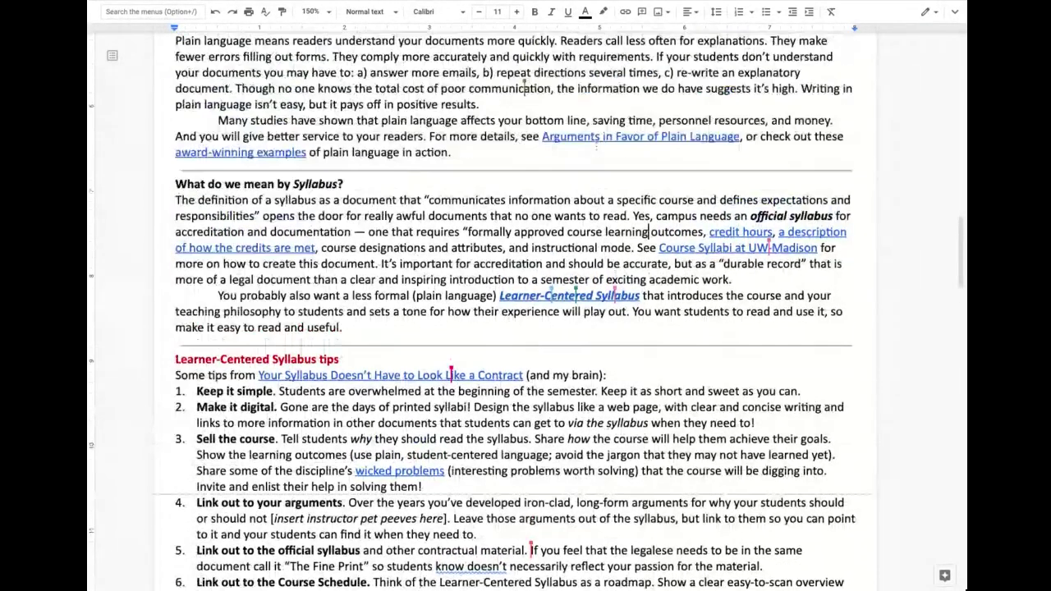
pyautogui.scroll(15, 523, 88)
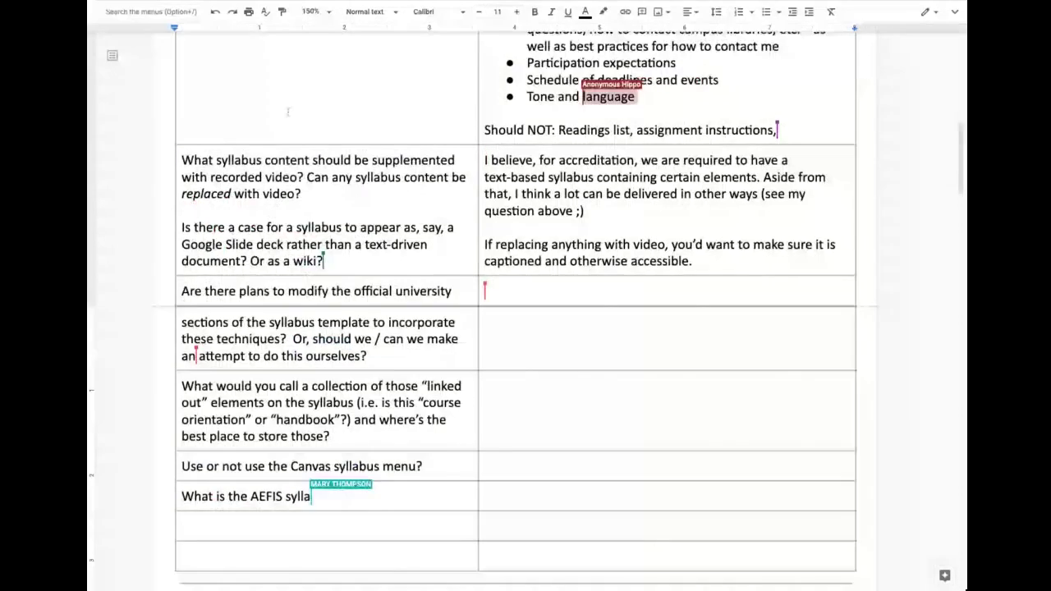
pyautogui.scroll(4, 288, 112)
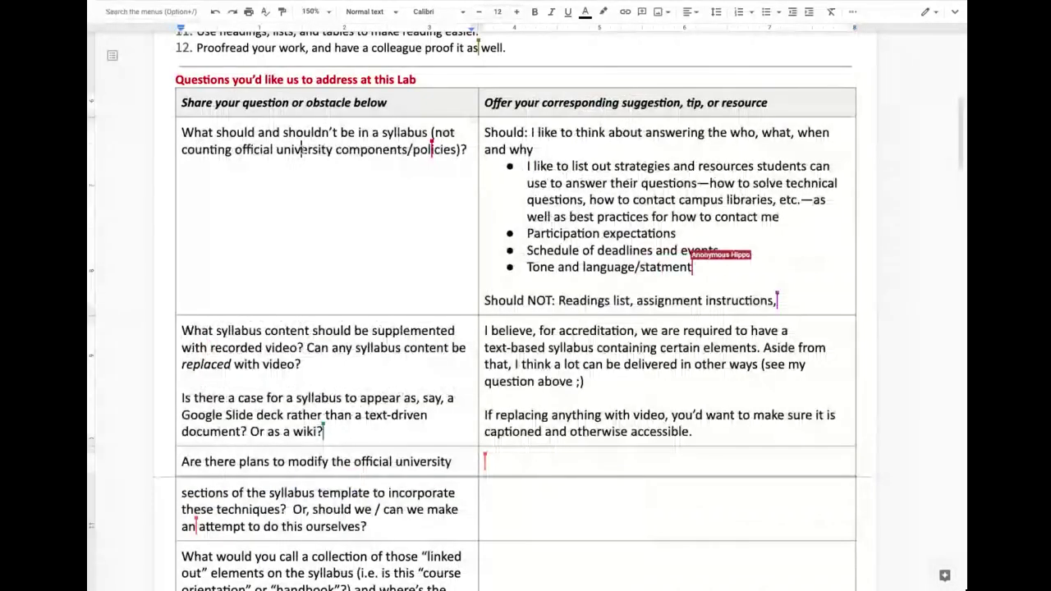
pyautogui.moveTo(433, 133); pyautogui.dragTo(456, 149)
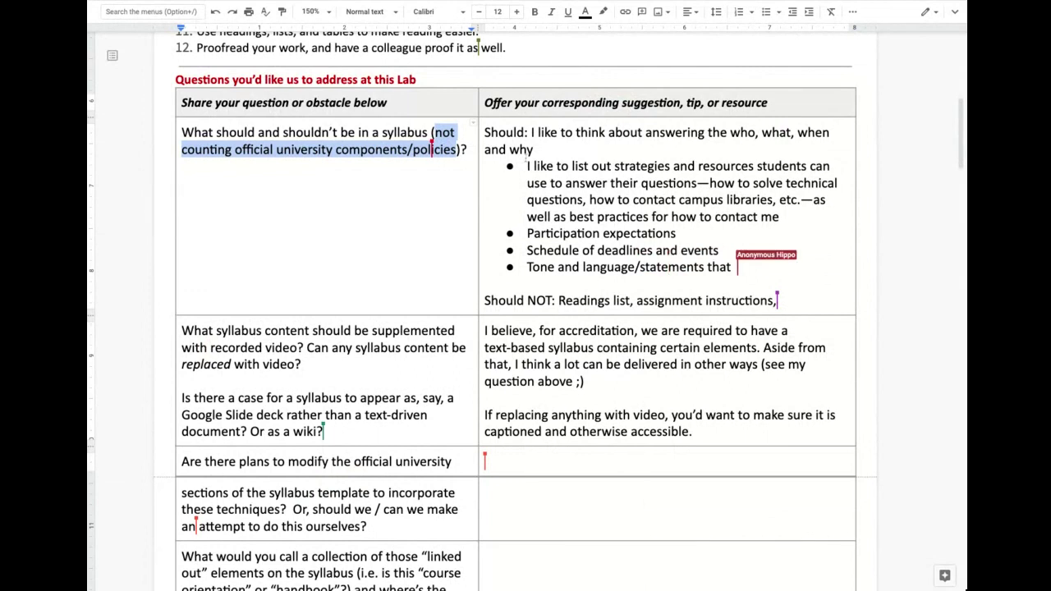
# Highlight parts of the first suggestion bullet, including "how to solve technical questions", and clear the selection
pyautogui.click(533, 166)
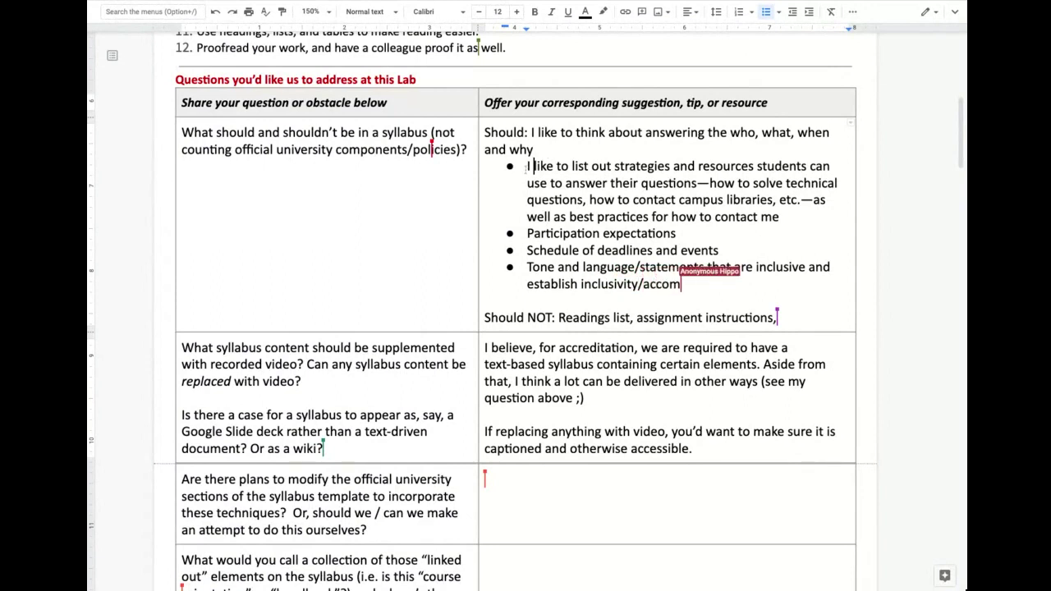
pyautogui.hotkey('alt', 'Left')
pyautogui.hotkey('shift', 'alt', 'Right')
pyautogui.hotkey('shift', 'alt', 'Right')
pyautogui.hotkey('shift', 'alt', 'Right')
pyautogui.hotkey('shift', 'alt', 'Right')
pyautogui.hotkey('shift', 'alt', 'Right')
pyautogui.hotkey('shift', 'alt', 'Right')
pyautogui.hotkey('shift', 'alt', 'Right')
pyautogui.hotkey('shift', 'alt', 'Right')
pyautogui.hotkey('shift', 'Right')
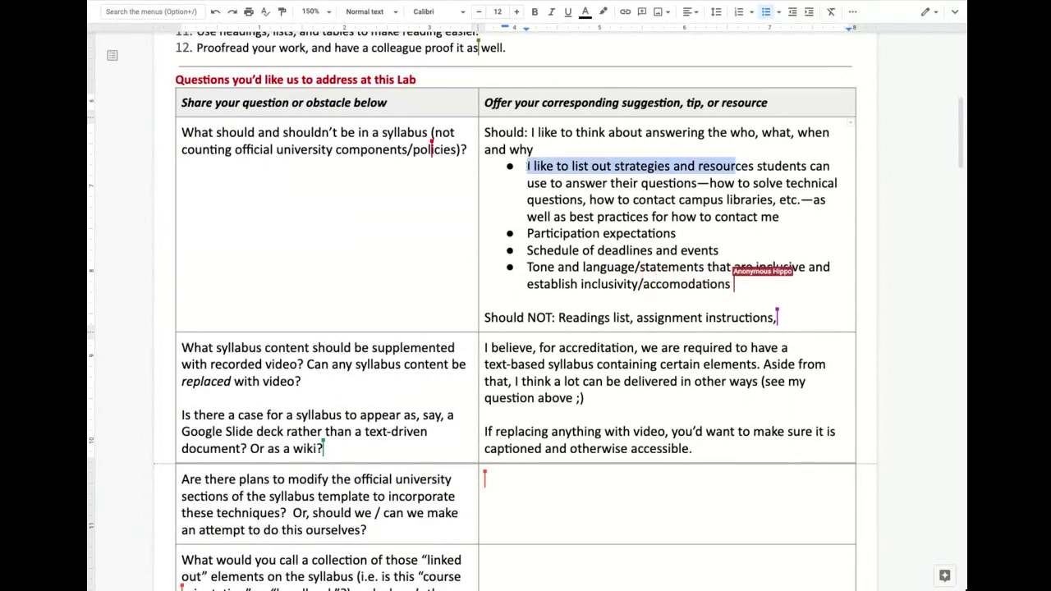
pyautogui.hotkey('shift', 'Down')
pyautogui.hotkey('shift', 'Left')
pyautogui.hotkey('shift', 'Left')
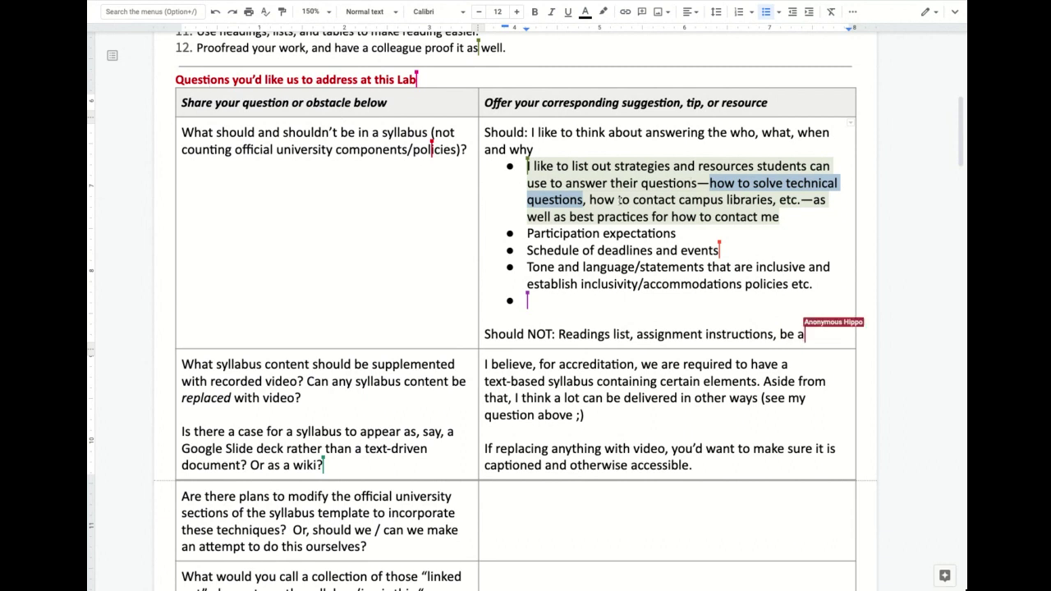
pyautogui.click(618, 199)
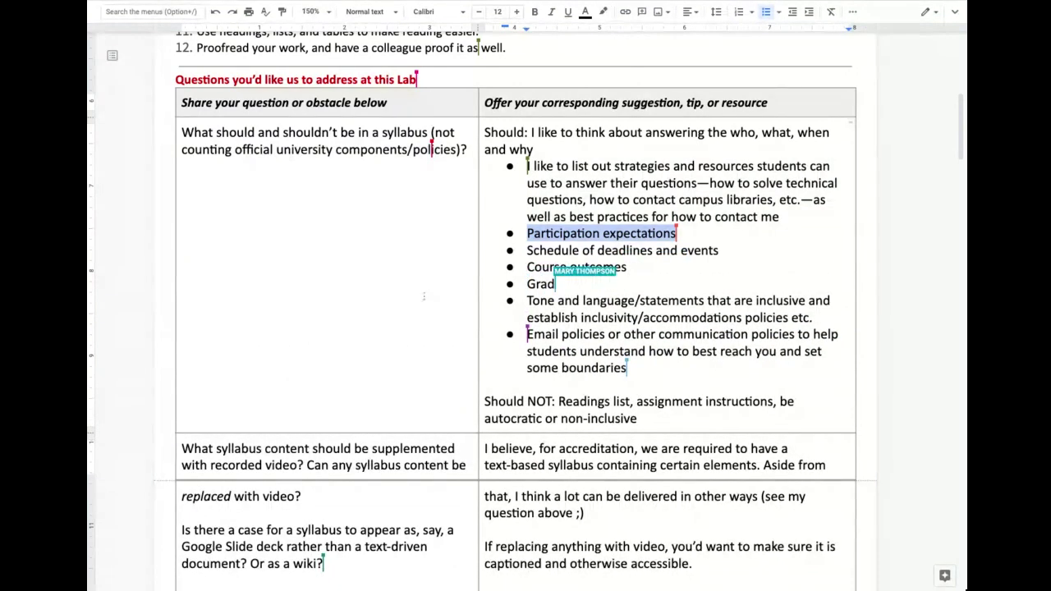
# Highlight the Other RESOURCES heading and its Plain language Professional Development link at the document's end, and clear the selection
pyautogui.scroll(-5, 197, 331)
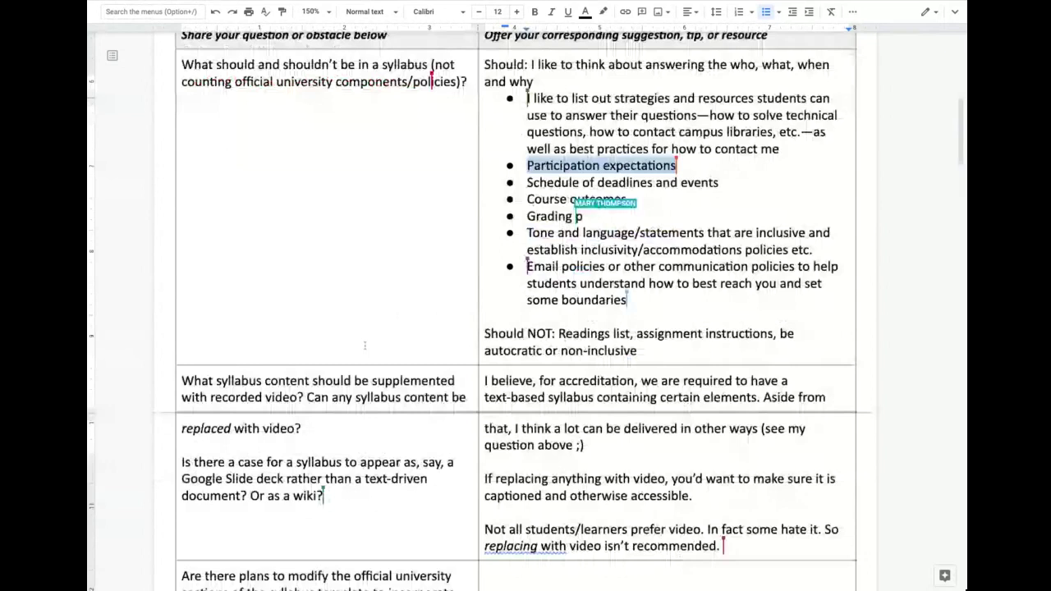
pyautogui.scroll(-20, 358, 346)
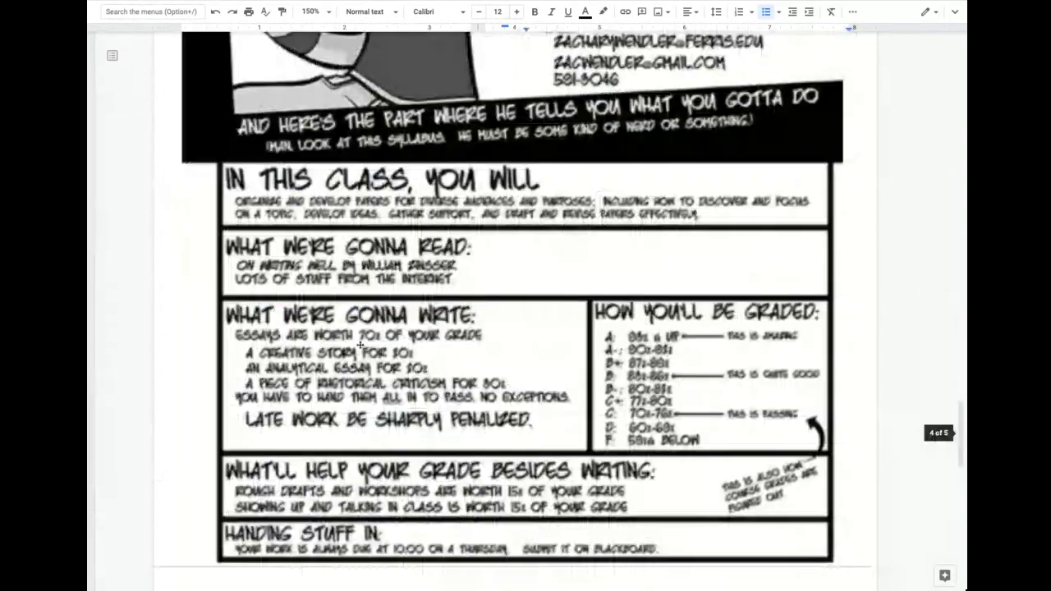
pyautogui.scroll(-5, 358, 346)
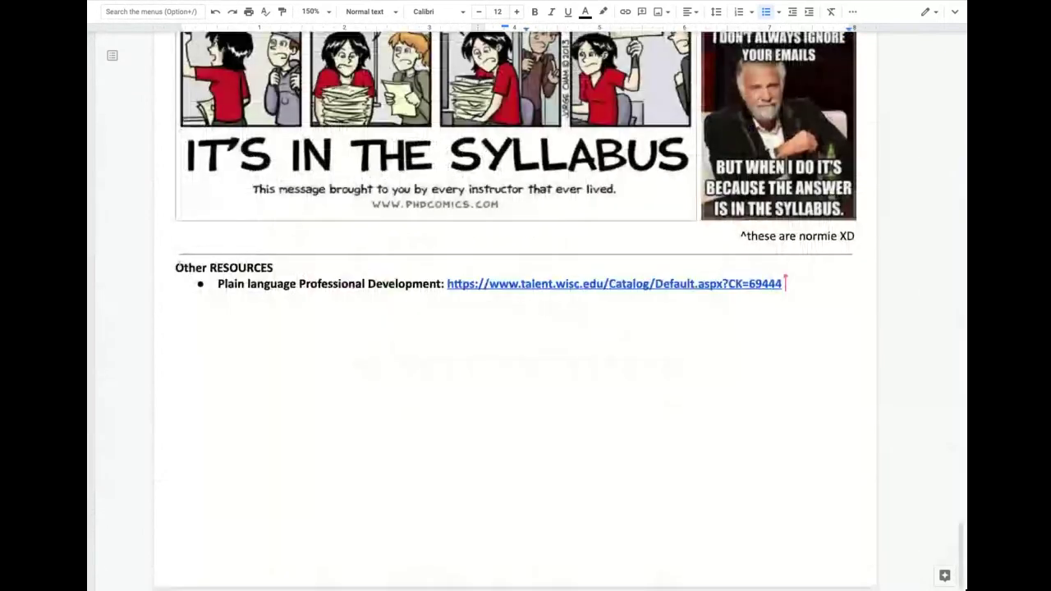
pyautogui.moveTo(176, 267); pyautogui.dragTo(786, 283)
pyautogui.click(786, 283)
pyautogui.scroll(1, 786, 283)
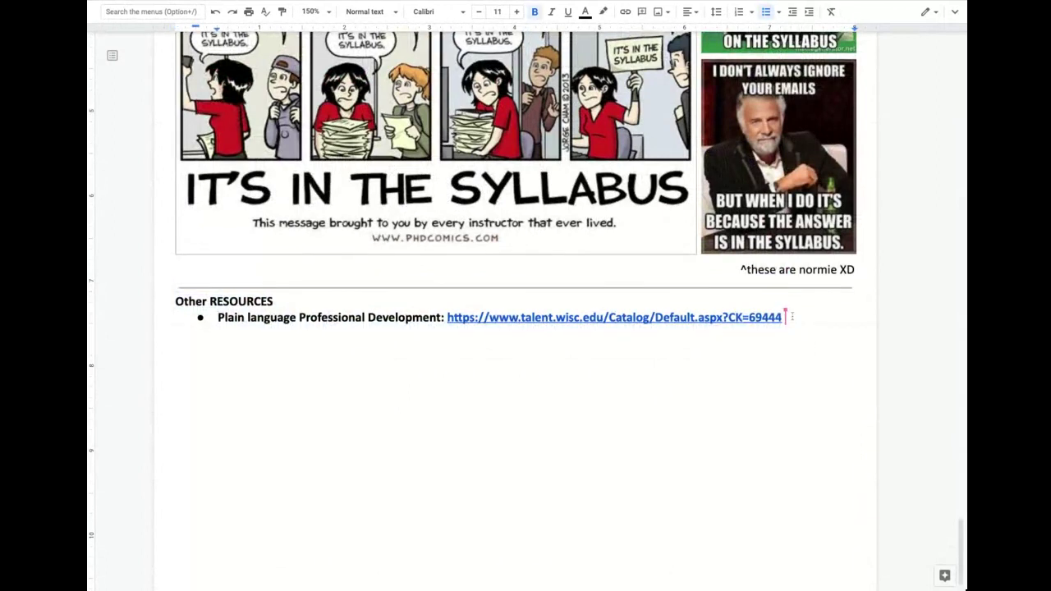
# Highlight the whole Plain language Professional Development line under Other RESOURCES, including its link
pyautogui.hotkey('shift', 'Up')
pyautogui.hotkey('ctrl', 'shift', 'Right')
pyautogui.hotkey('ctrl', 'shift', 'Right')
pyautogui.hotkey('ctrl', 'shift', 'Left')
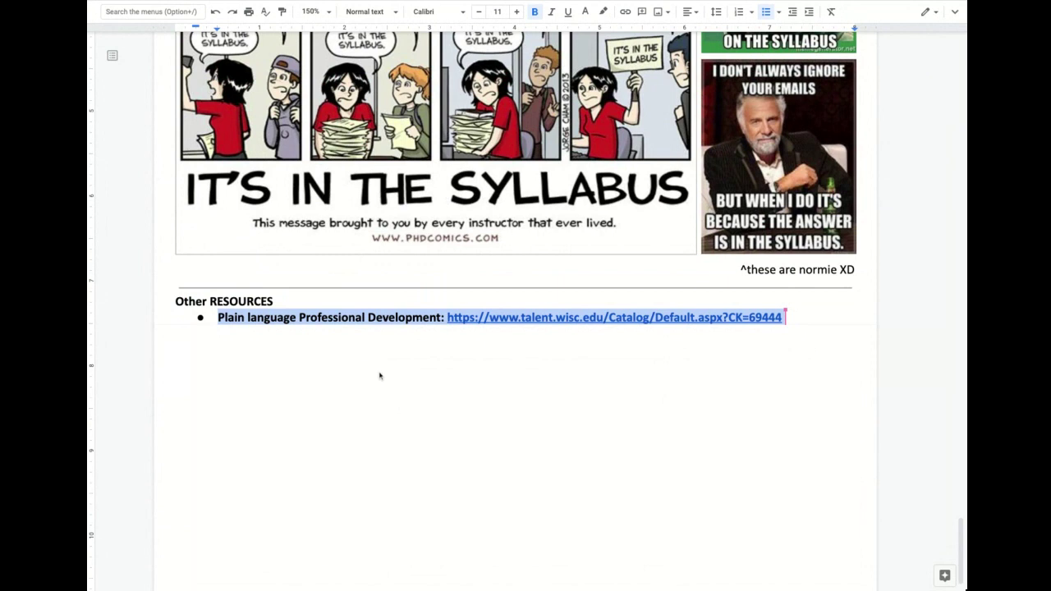
# Highlight the "Tone and language/statements that are inclusive" bullet in the Lab table's first suggestion, and clear the selection
pyautogui.scroll(5, 315, 371)
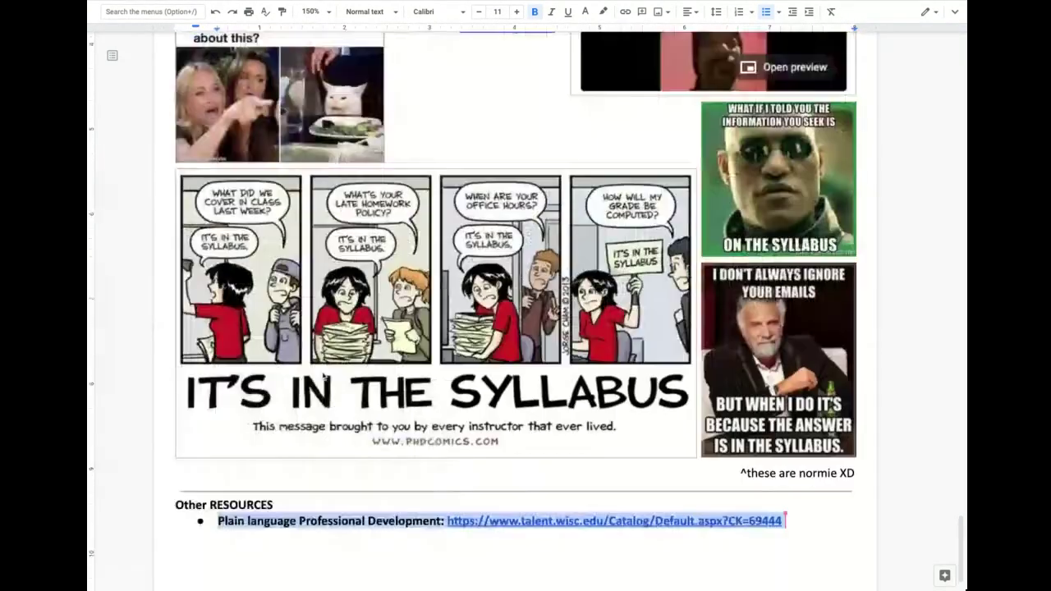
pyautogui.scroll(10, 324, 370)
pyautogui.scroll(20, 326, 371)
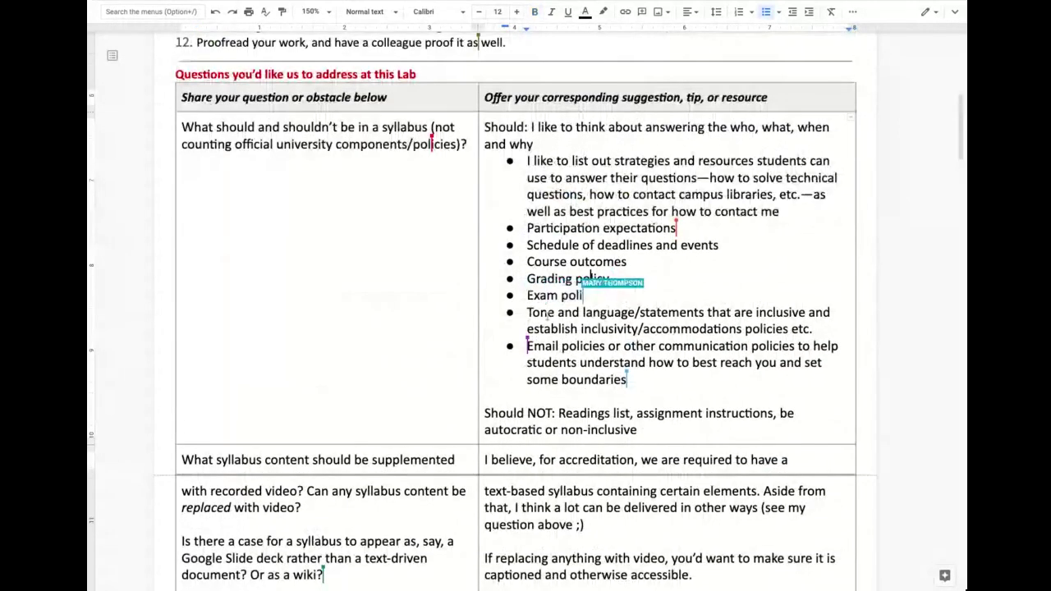
pyautogui.moveTo(527, 312); pyautogui.dragTo(813, 328)
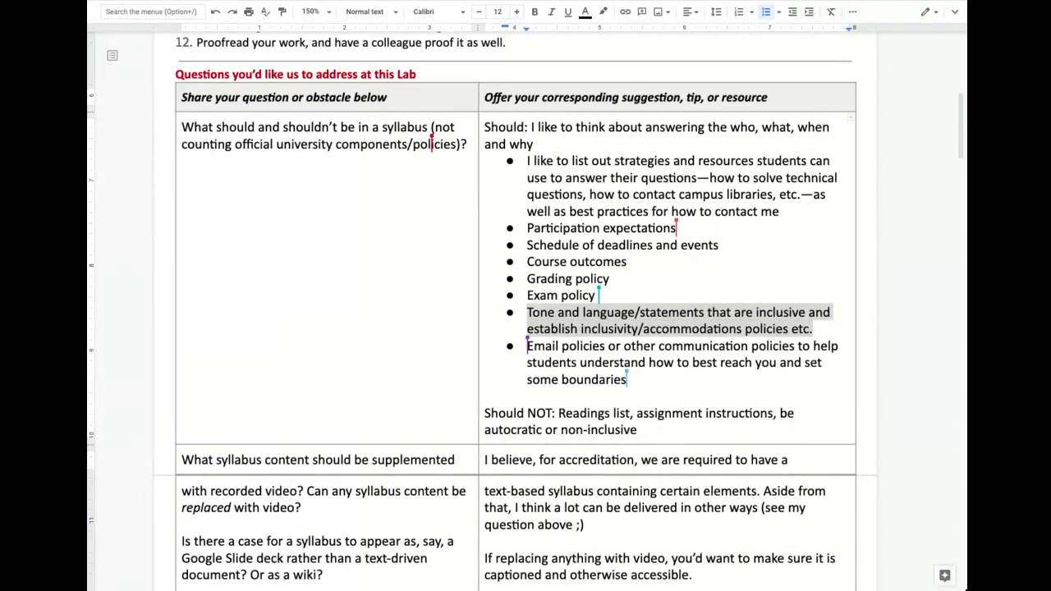
pyautogui.click(795, 278)
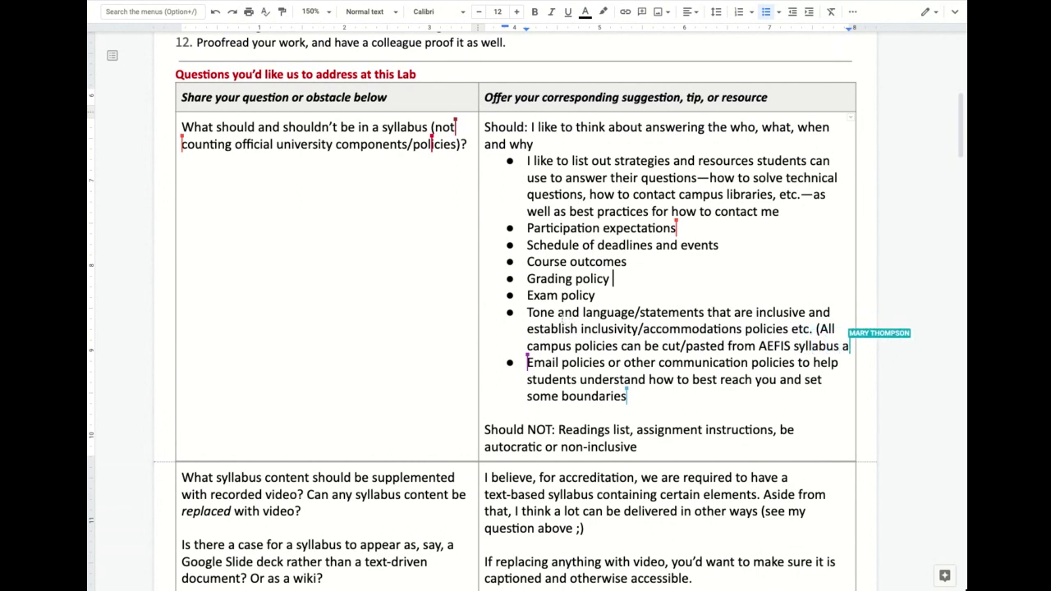
# Highlight the question on supplementing syllabus content with recorded video, and its answer's sentence on accreditation requiring a text-based syllabus
pyautogui.scroll(-1, 526, 307)
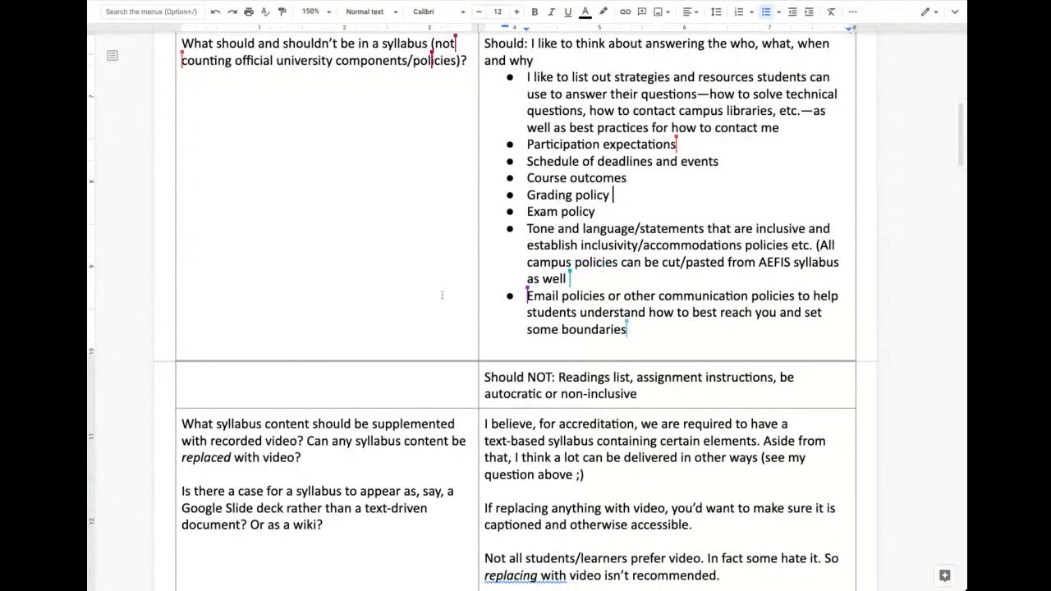
pyautogui.scroll(-1, 394, 307)
pyautogui.scroll(1, 394, 310)
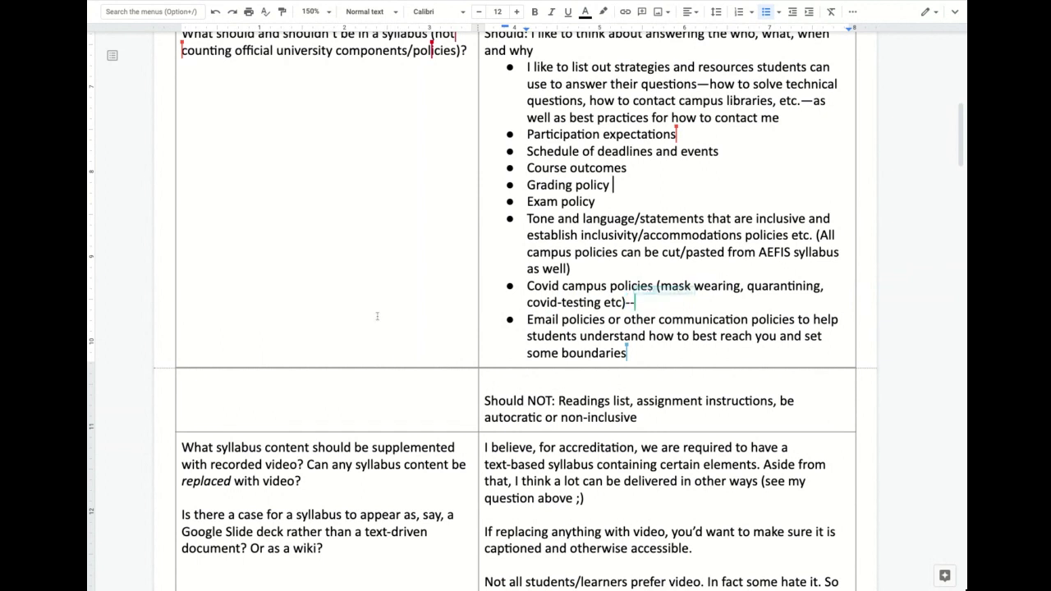
pyautogui.scroll(-2, 553, 354)
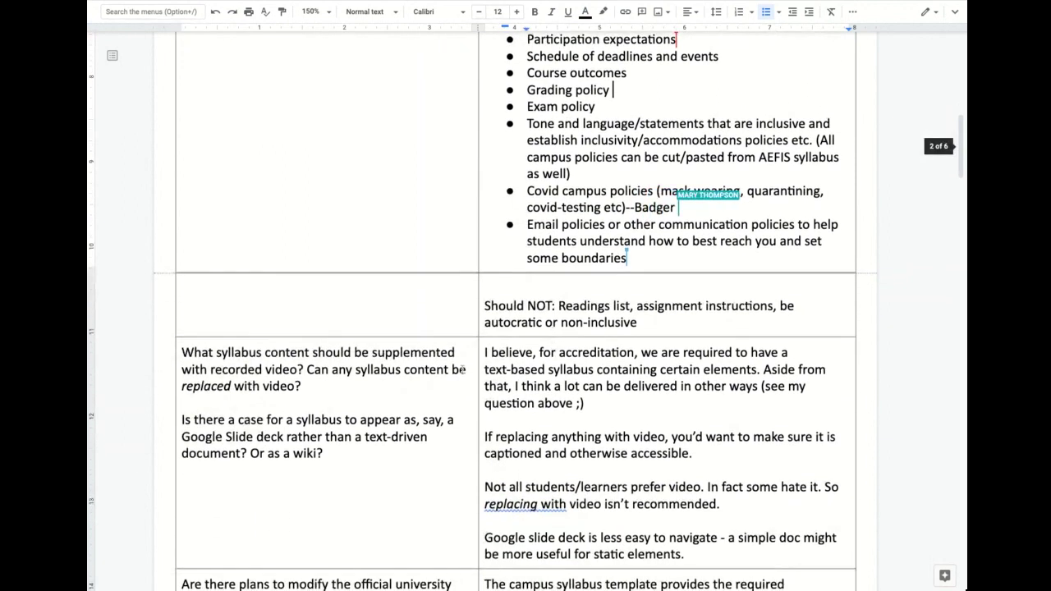
pyautogui.scroll(4, 532, 313)
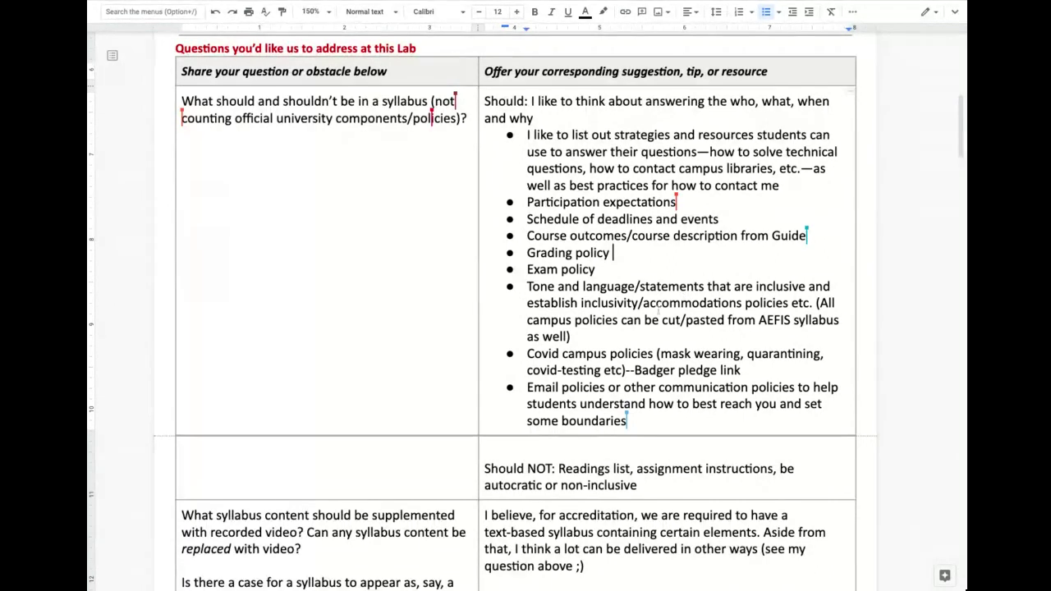
pyautogui.scroll(-3, 607, 341)
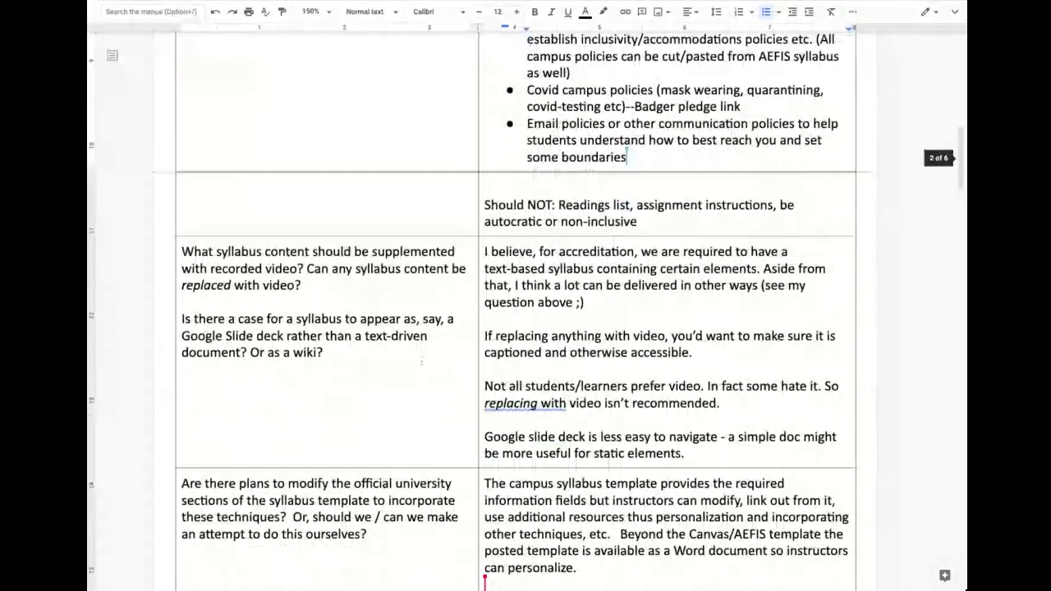
pyautogui.moveTo(182, 246); pyautogui.dragTo(416, 367)
pyautogui.tripleClick(184, 252)
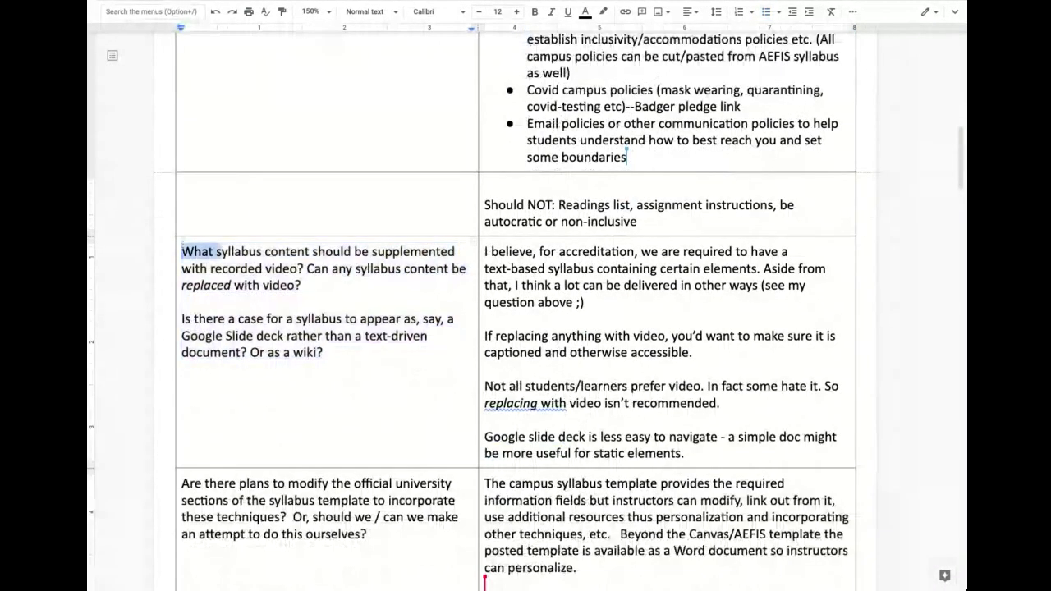
pyautogui.hotkey('shift', 'Left')
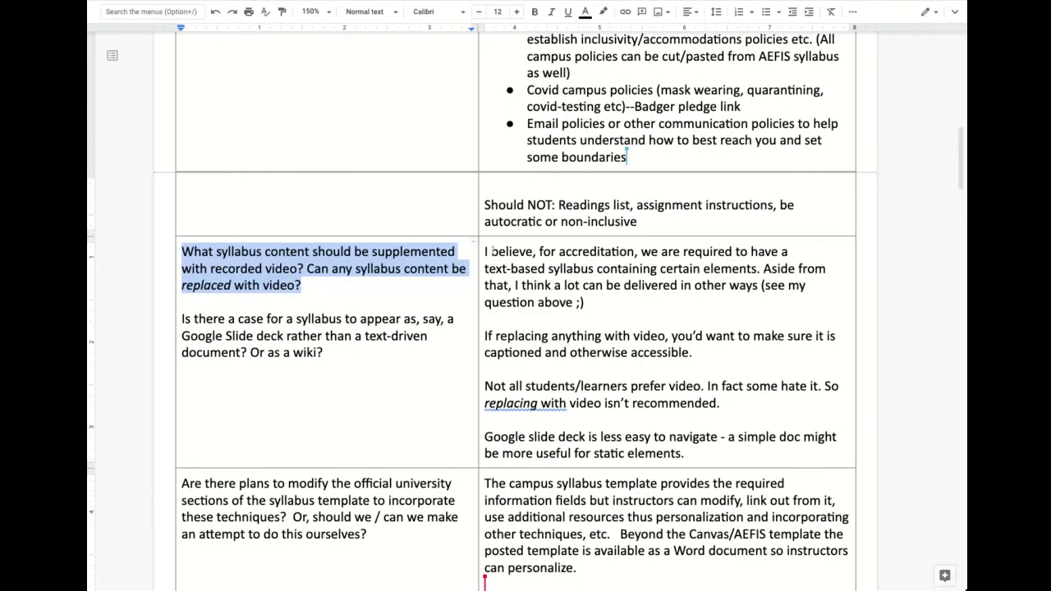
pyautogui.moveTo(485, 252); pyautogui.dragTo(761, 268)
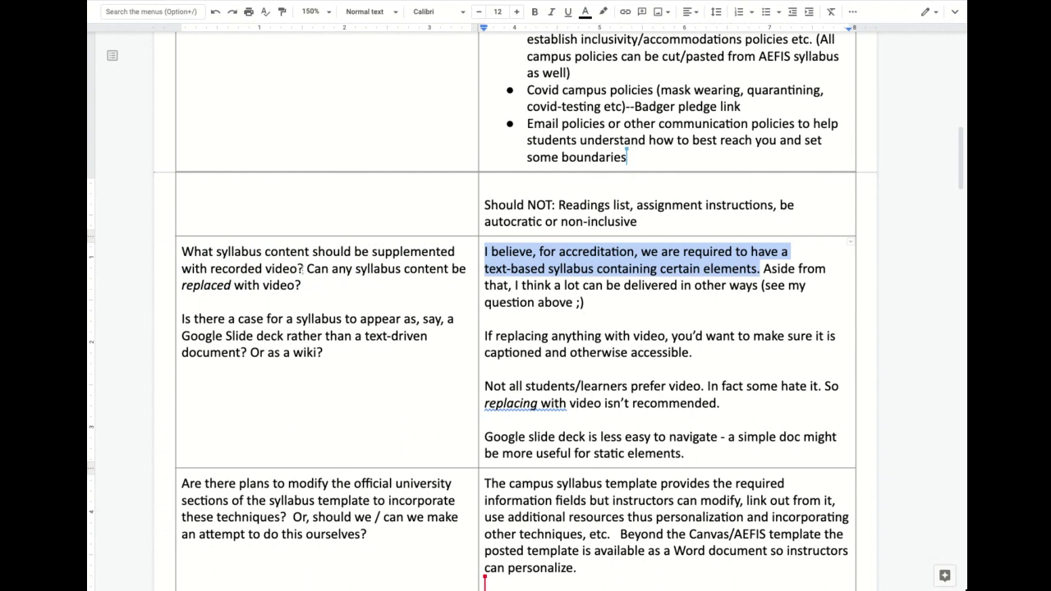
# Highlight "recorded video" and "screencast templates available" in the video question cell, and clear the selection
pyautogui.moveTo(303, 269); pyautogui.dragTo(209, 268)
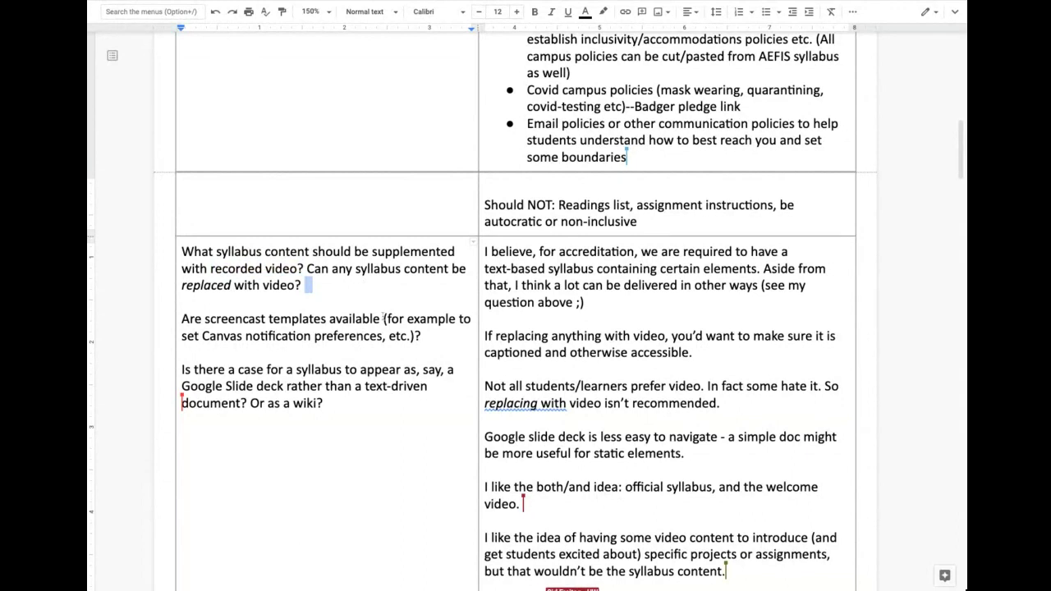
pyautogui.moveTo(382, 319); pyautogui.dragTo(205, 320)
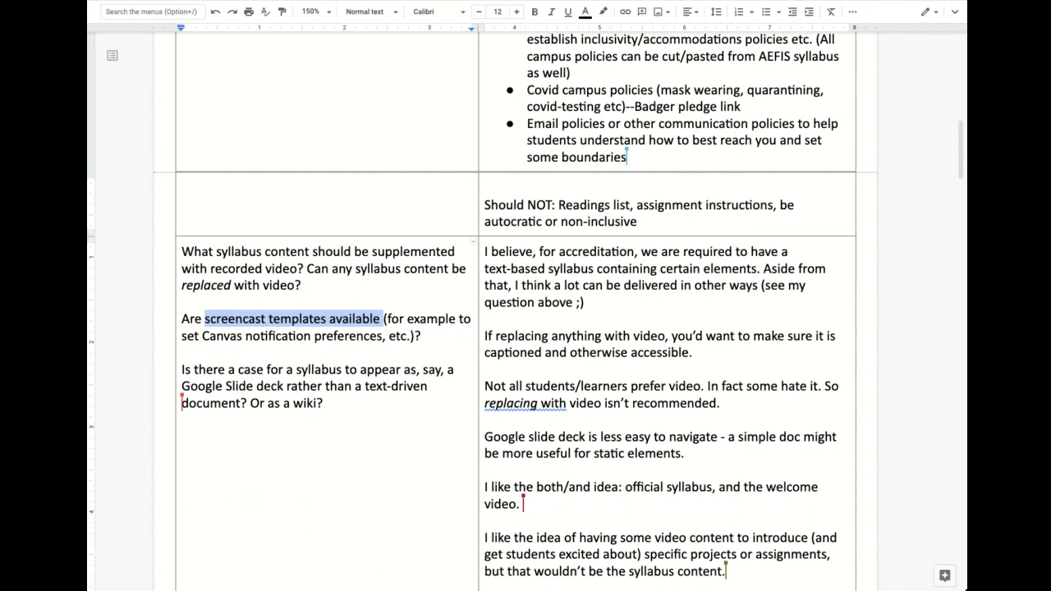
pyautogui.scroll(-3, 256, 312)
pyautogui.click(257, 303)
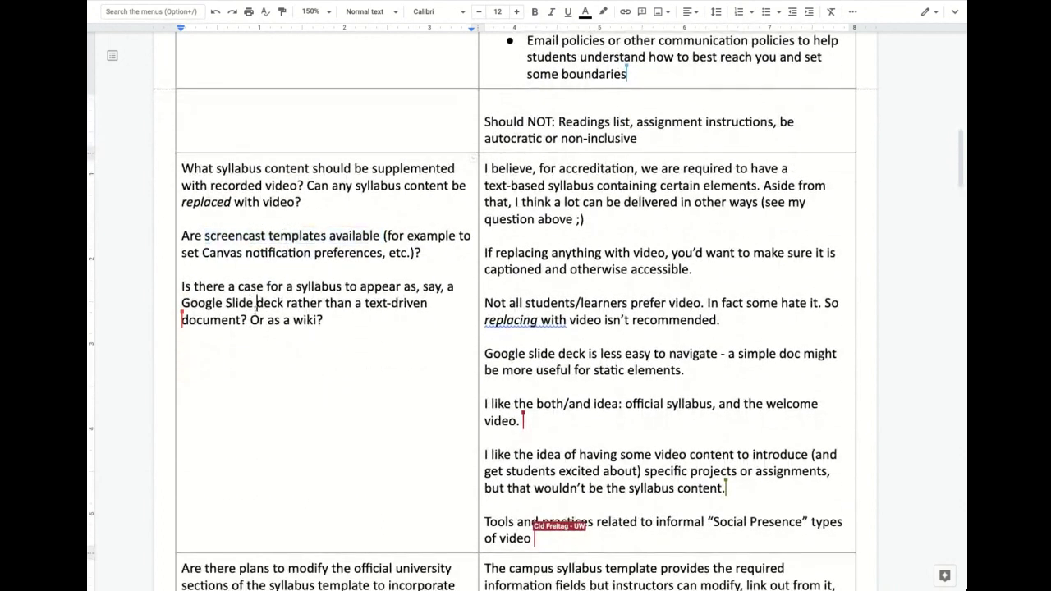
# Highlight the question about a Google Slide deck or wiki syllabus and the answer starting "Google slide deck is less easy to navigate"
pyautogui.moveTo(182, 286); pyautogui.dragTo(328, 320)
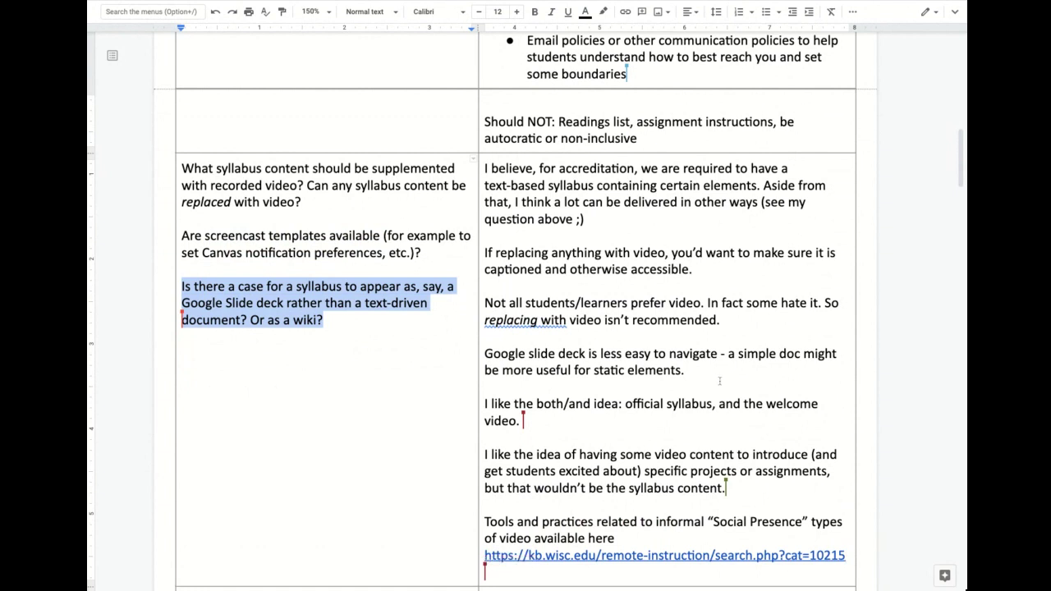
pyautogui.moveTo(708, 376); pyautogui.dragTo(484, 354)
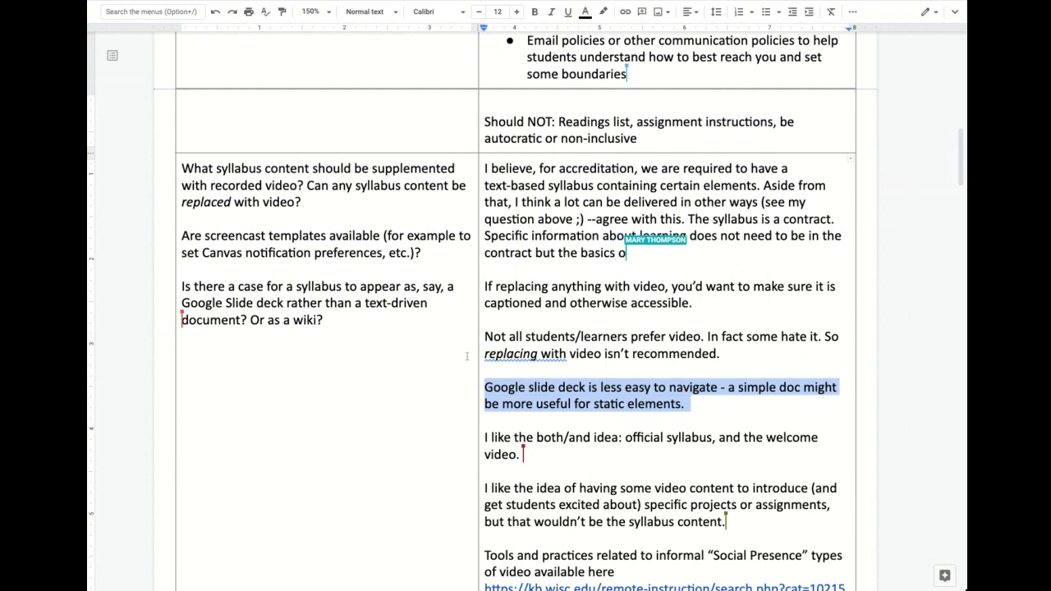
pyautogui.click(422, 303)
pyautogui.scroll(-1, 455, 394)
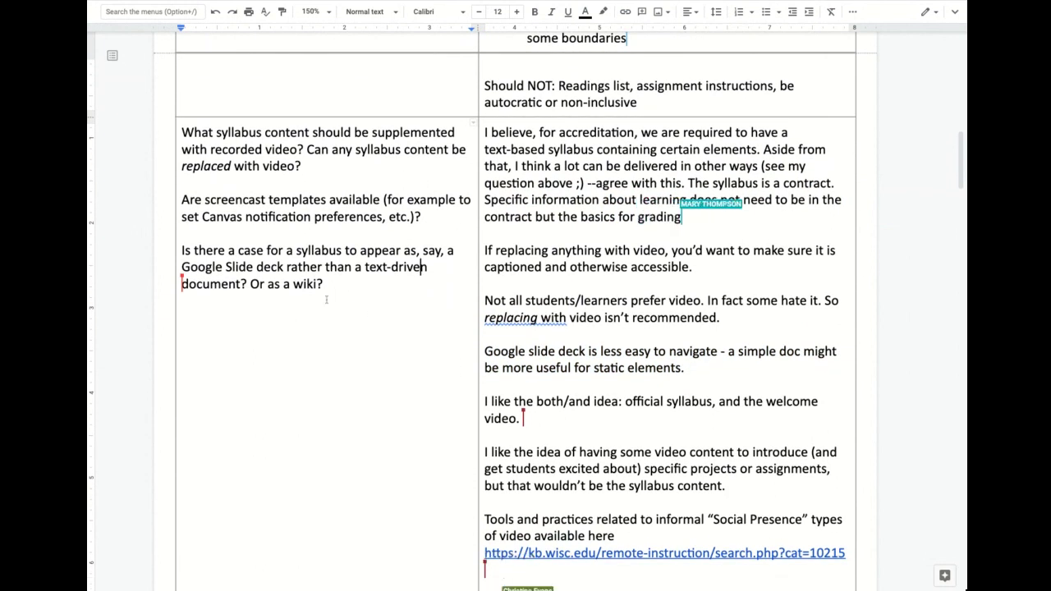
pyautogui.moveTo(327, 284); pyautogui.dragTo(182, 250)
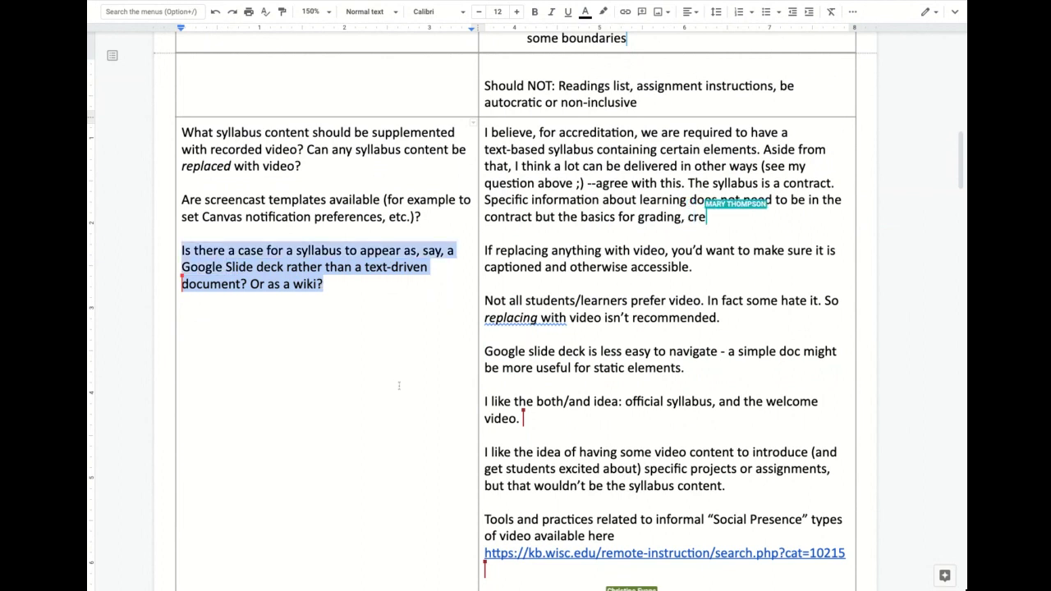
# Examine the header of the comic-style Composition 1 example from Your Syllabus Doesn't Have to Look Like a Contract
pyautogui.scroll(-3, 399, 386)
pyautogui.scroll(-20, 398, 386)
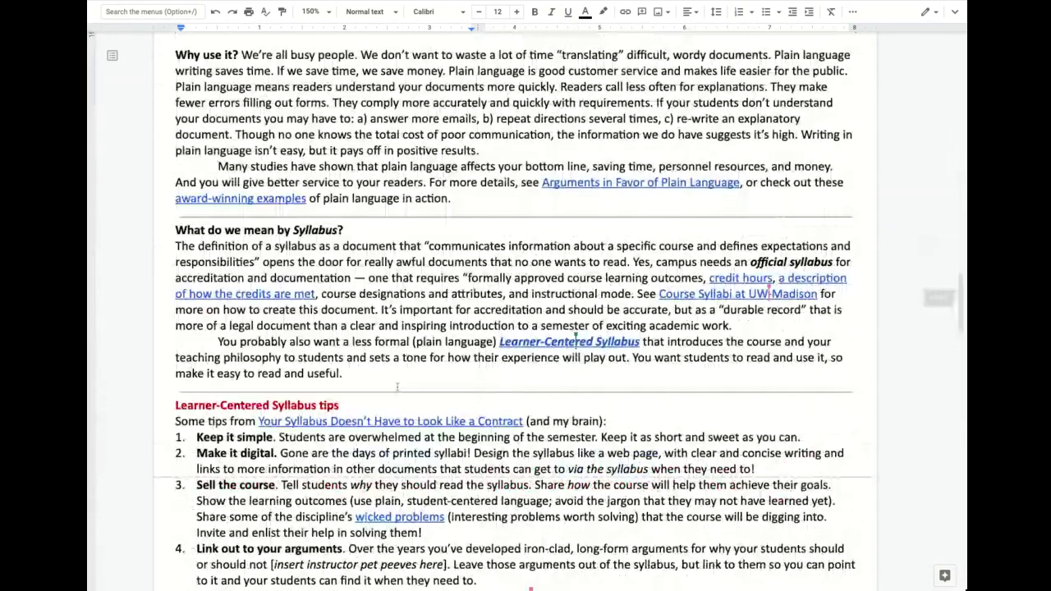
pyautogui.scroll(-10, 397, 386)
pyautogui.scroll(-4, 397, 386)
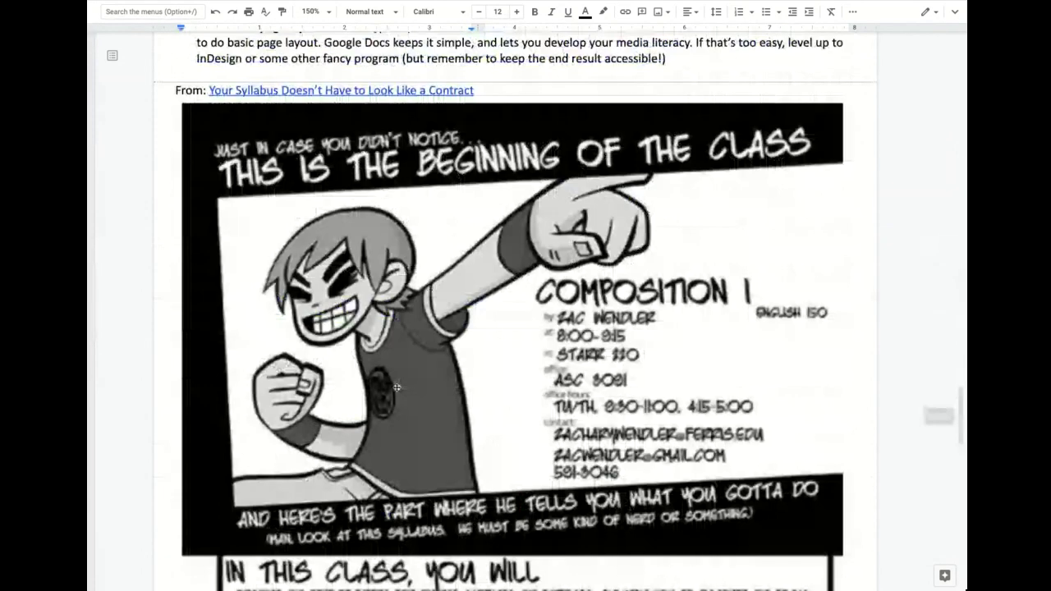
pyautogui.scroll(1, 396, 387)
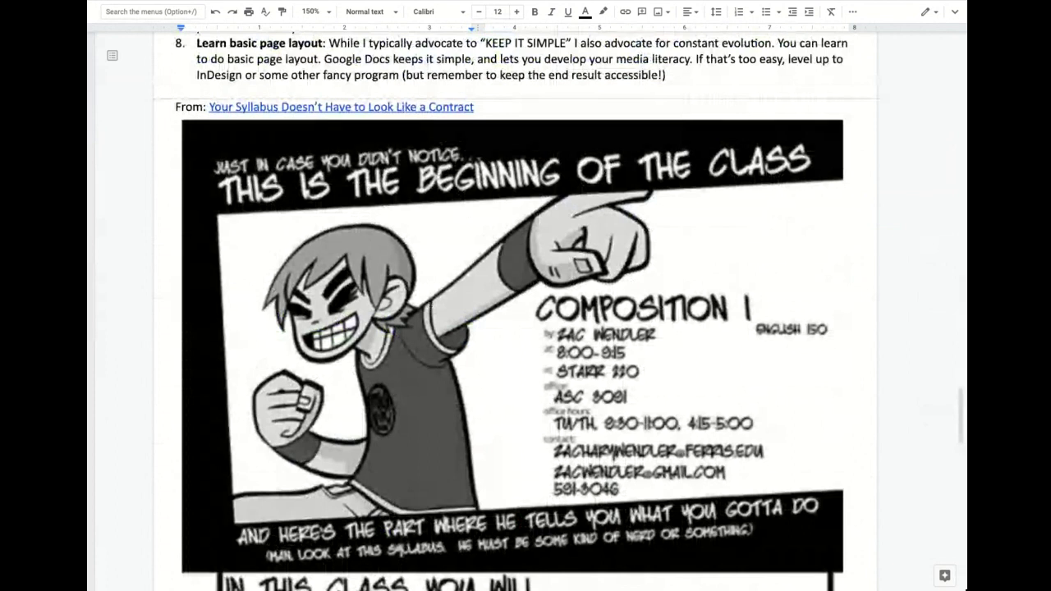
pyautogui.scroll(-1, 442, 420)
pyautogui.scroll(-1, 442, 420)
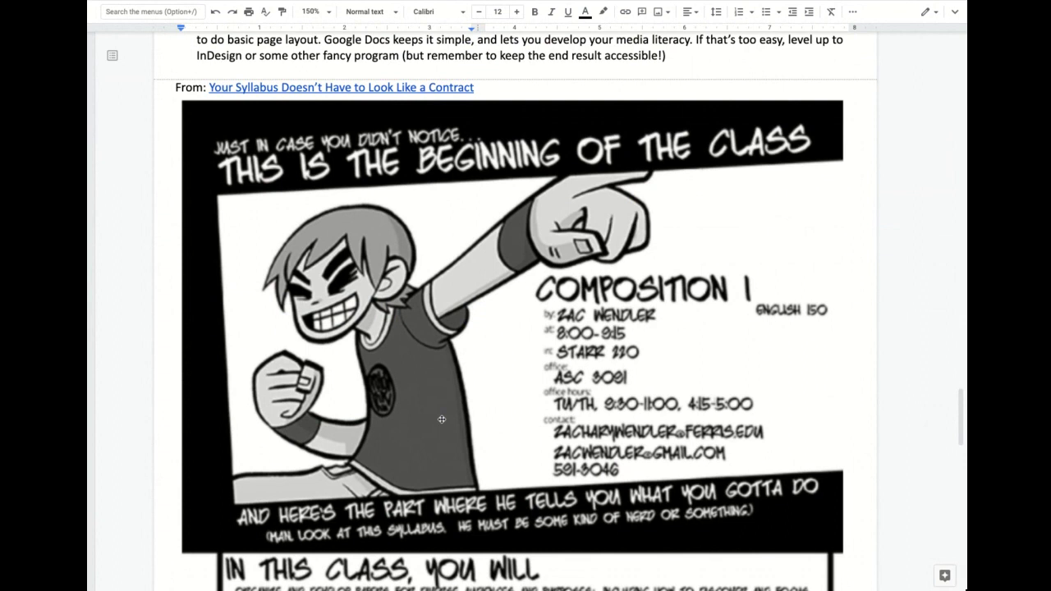
pyautogui.scroll(2, 442, 420)
pyautogui.scroll(-4, 442, 419)
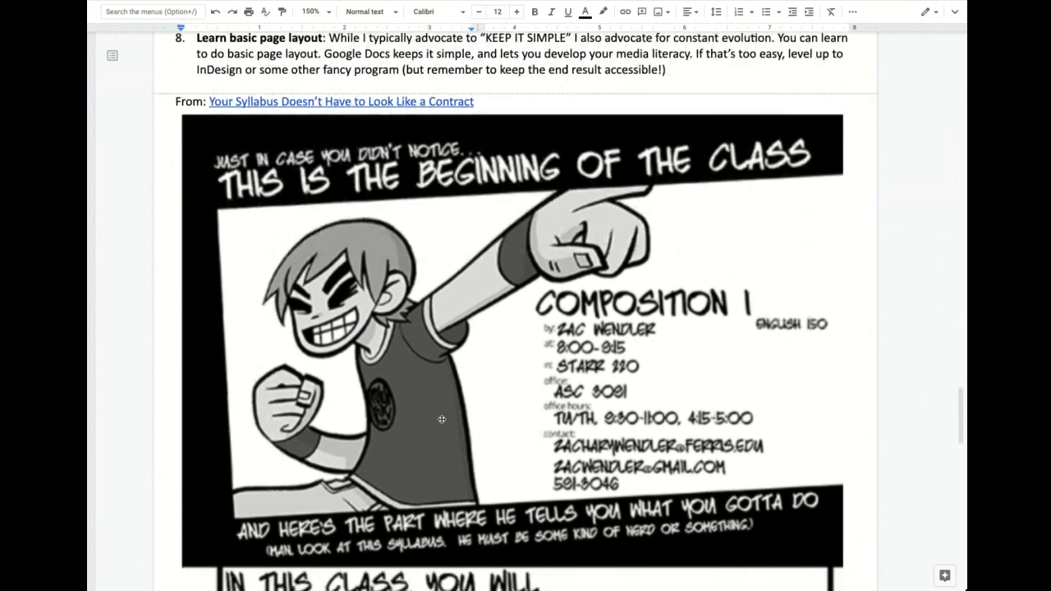
pyautogui.scroll(-3, 442, 420)
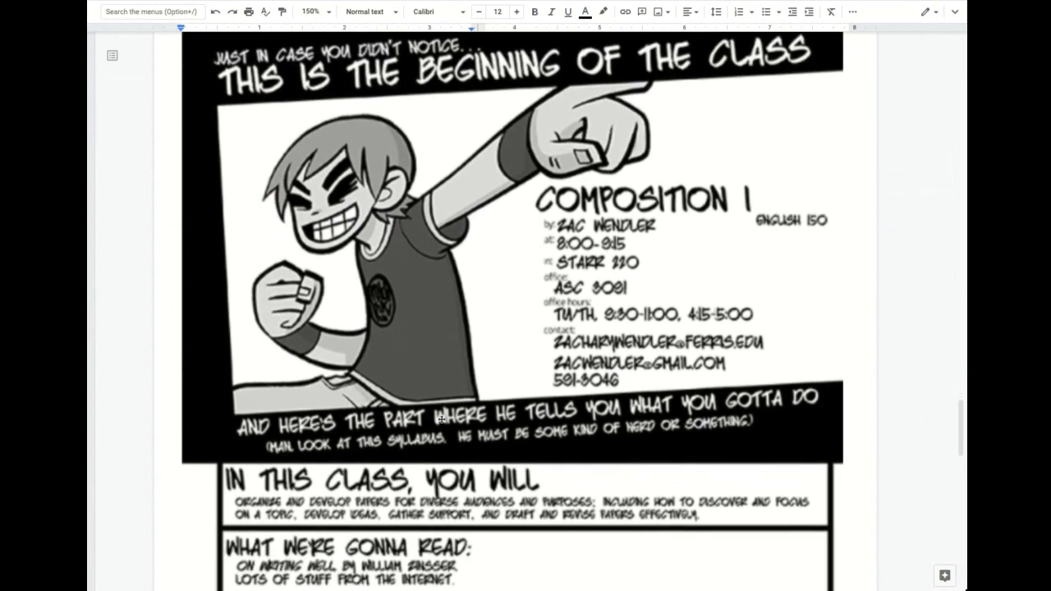
pyautogui.scroll(1, 556, 185)
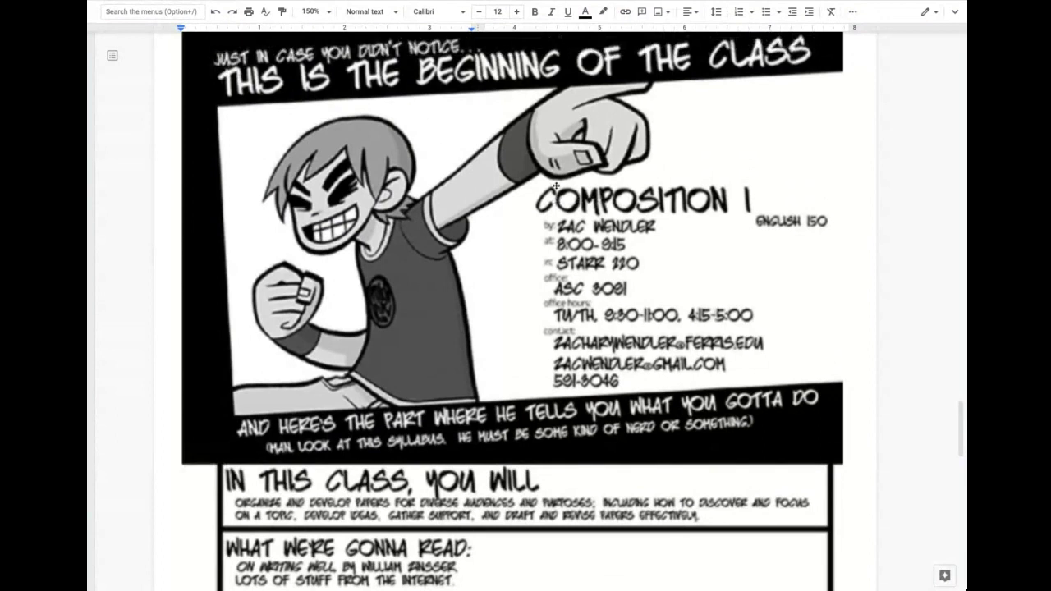
pyautogui.scroll(1, 544, 198)
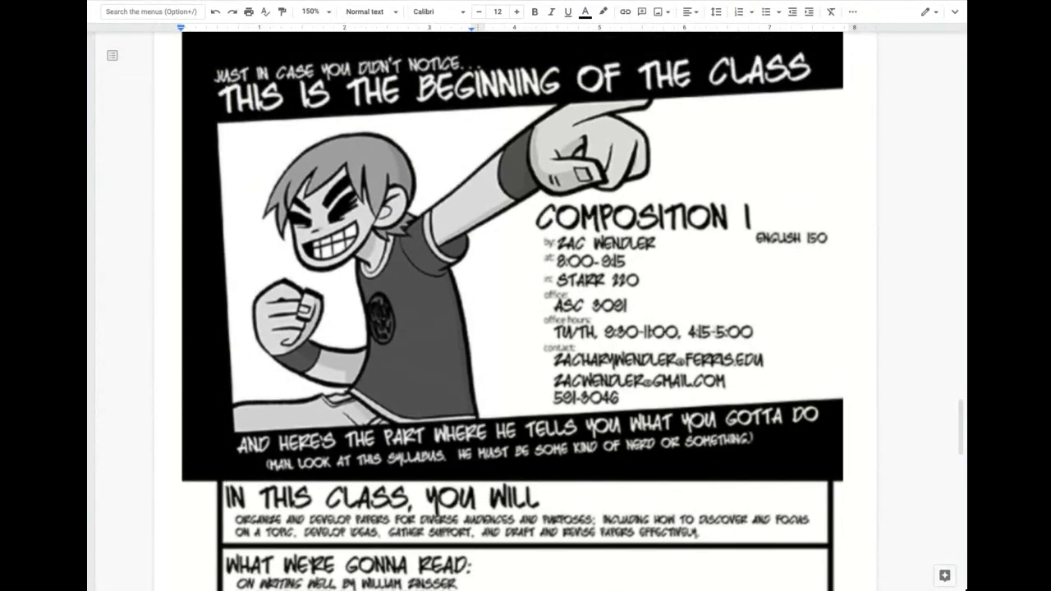
pyautogui.scroll(1, 512, 312)
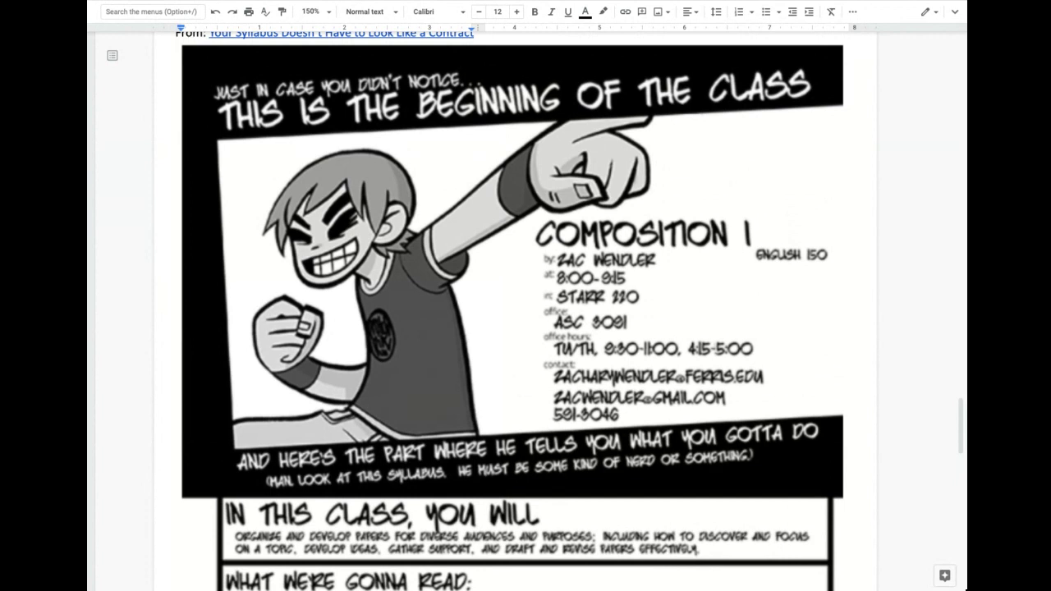
pyautogui.scroll(-1, 544, 209)
pyautogui.scroll(1, 544, 208)
pyautogui.scroll(-1, 543, 208)
pyautogui.scroll(1, 543, 209)
# Examine the example syllabus's sections on class goals, reading, writing, grading and handing in work
pyautogui.scroll(-3, 526, 312)
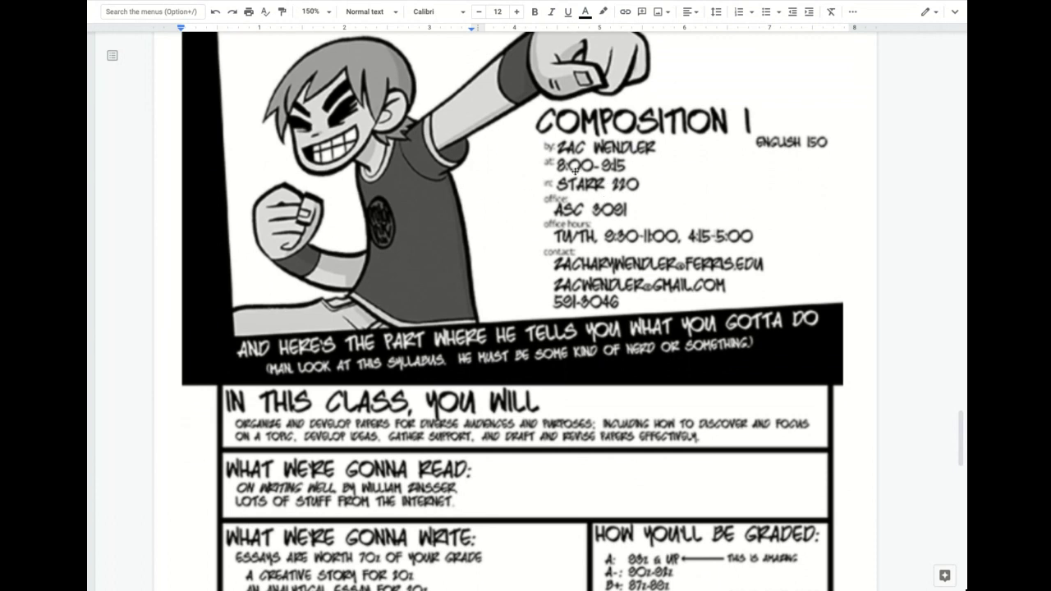
pyautogui.scroll(-1, 563, 283)
pyautogui.scroll(-4, 564, 284)
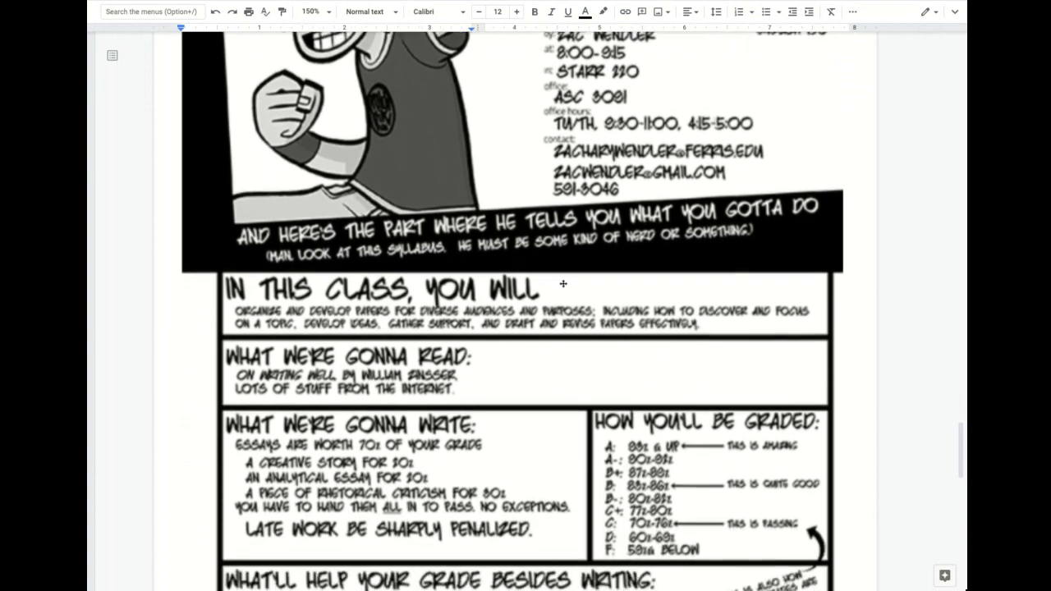
pyautogui.scroll(-2, 563, 284)
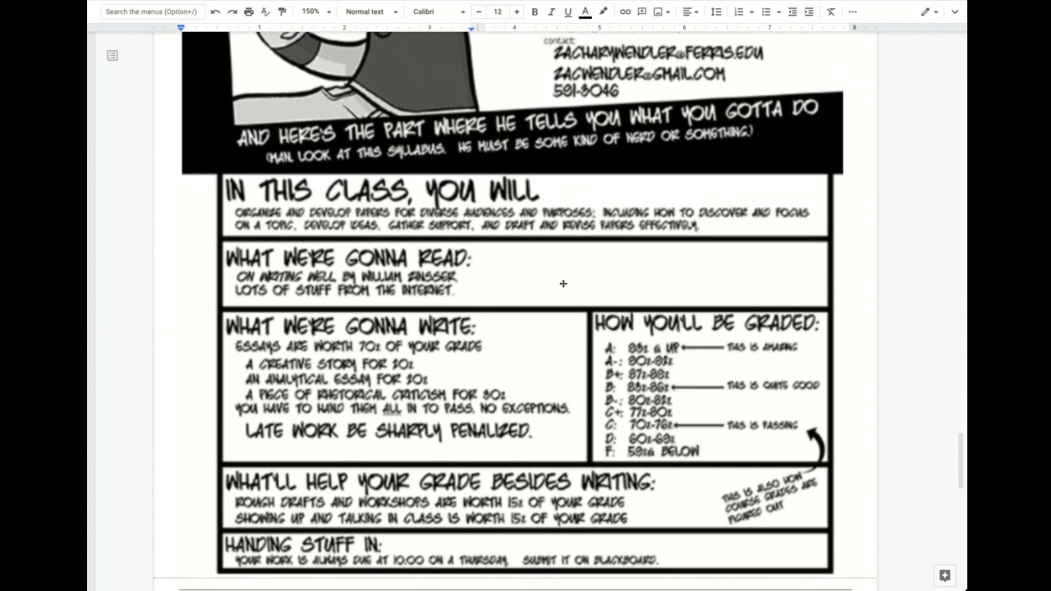
pyautogui.scroll(-7, 557, 285)
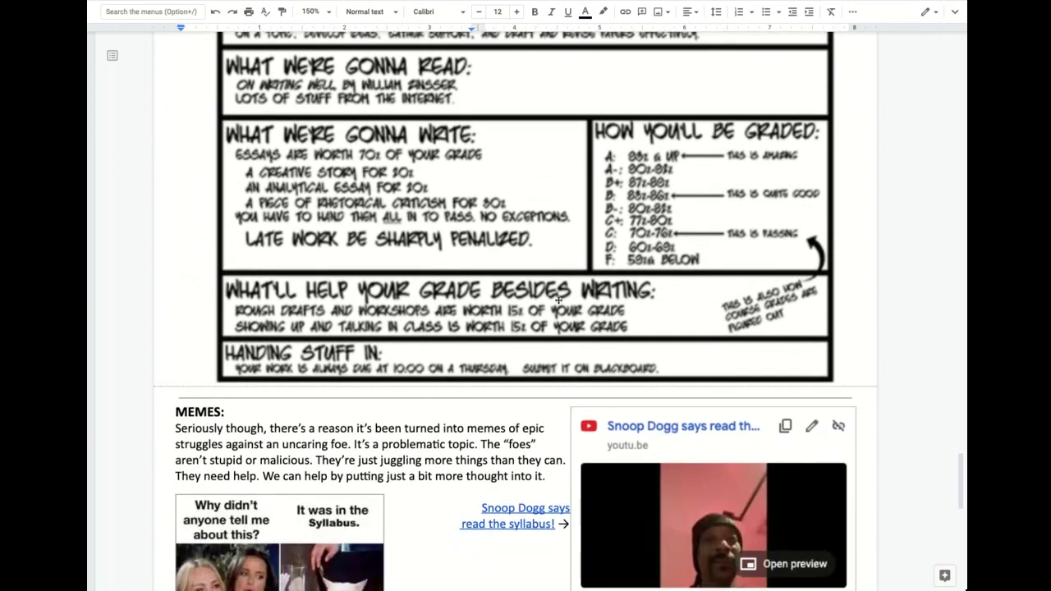
pyautogui.scroll(5, 558, 300)
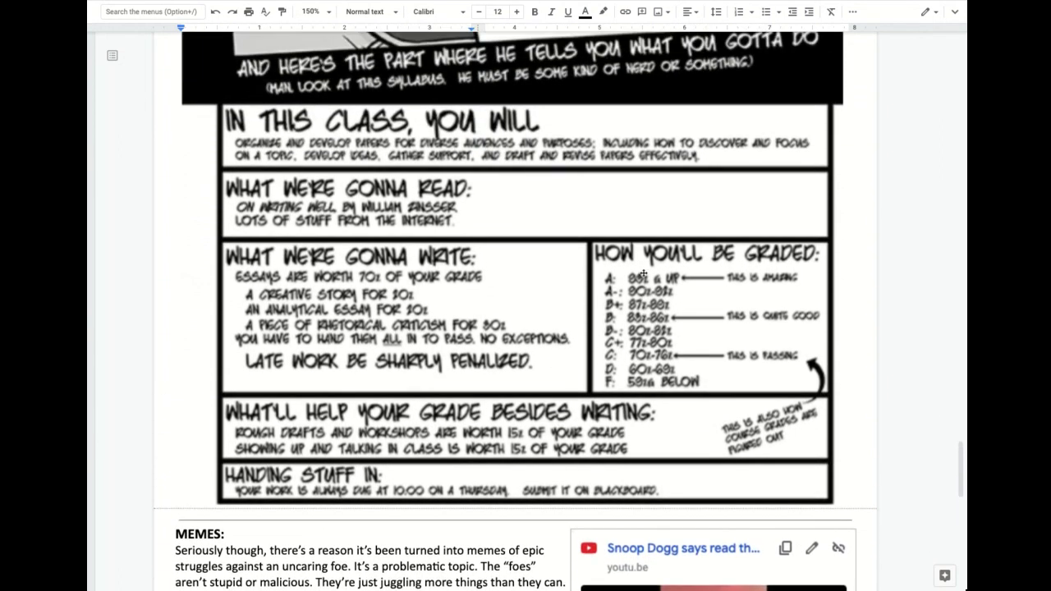
pyautogui.scroll(6, 644, 274)
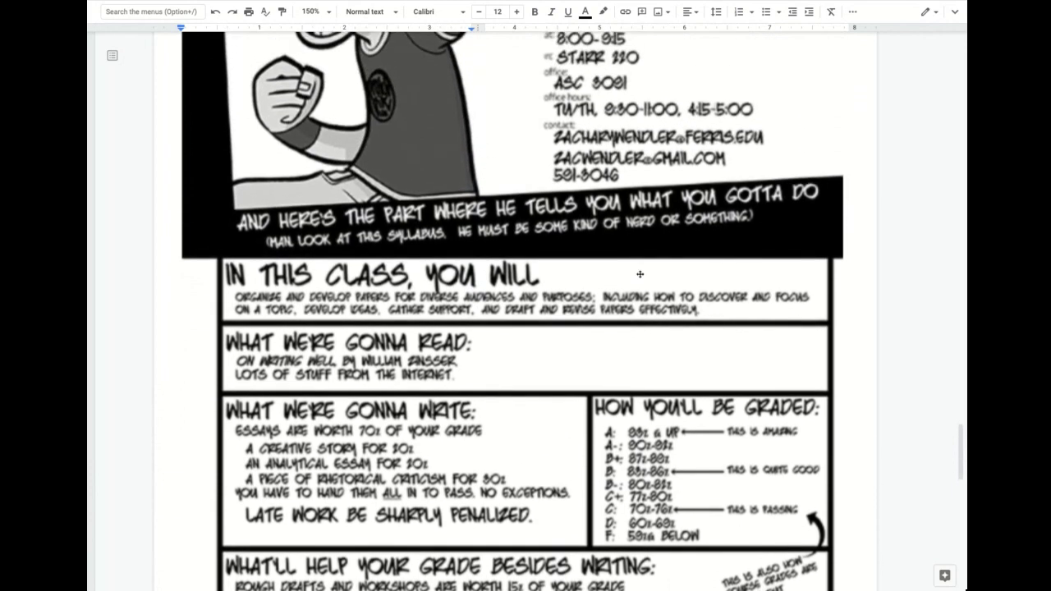
# Return to the Google Slide deck question in the participants' question table and clear the selection on "text-driven"
pyautogui.scroll(8, 640, 274)
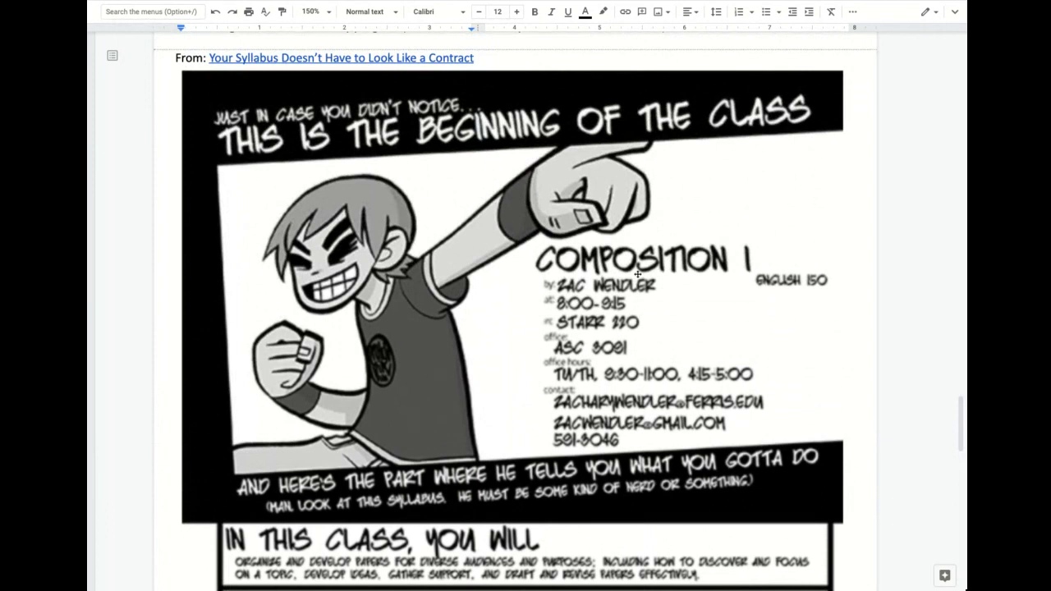
pyautogui.scroll(15, 638, 274)
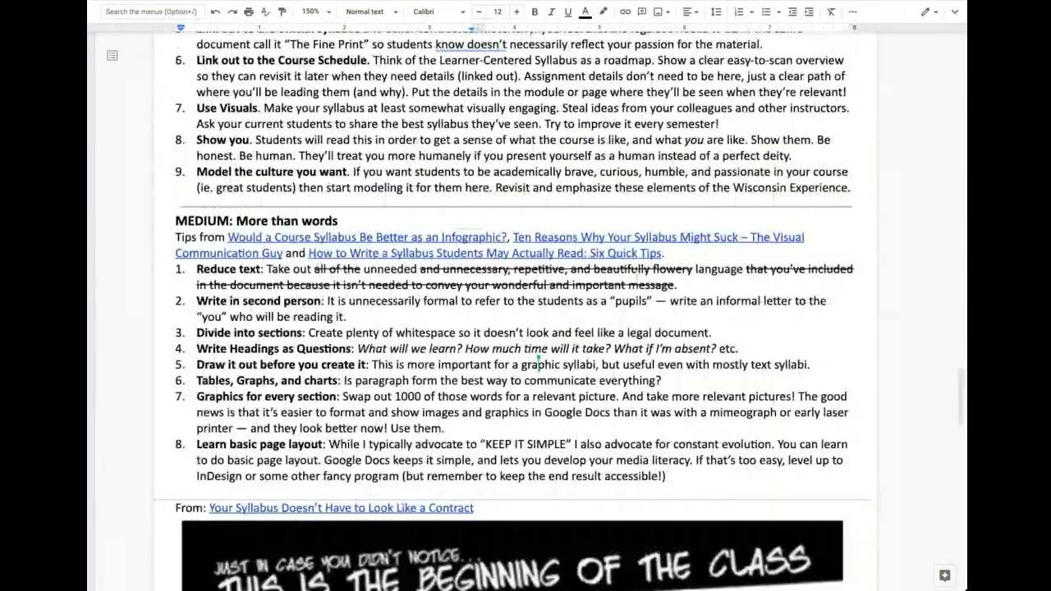
pyautogui.scroll(20, 637, 274)
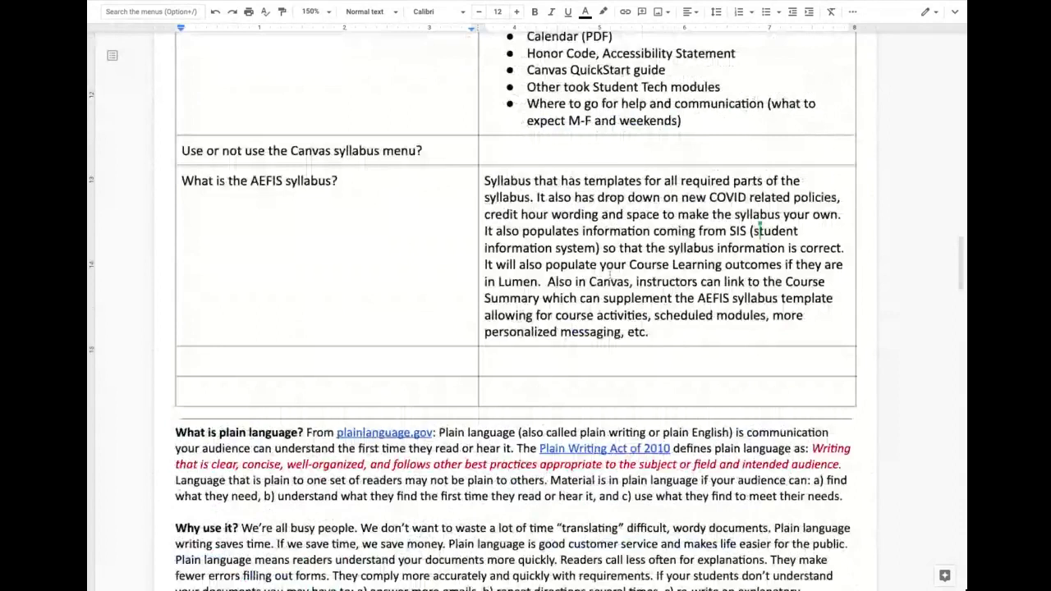
pyautogui.scroll(5, 611, 277)
pyautogui.scroll(12, 603, 277)
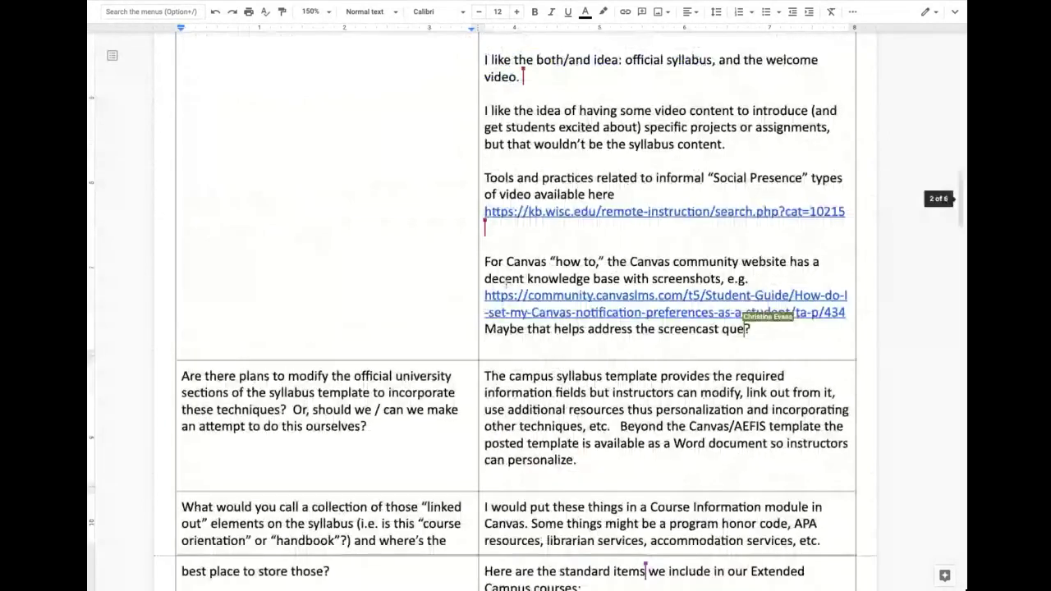
pyautogui.scroll(-2, 505, 284)
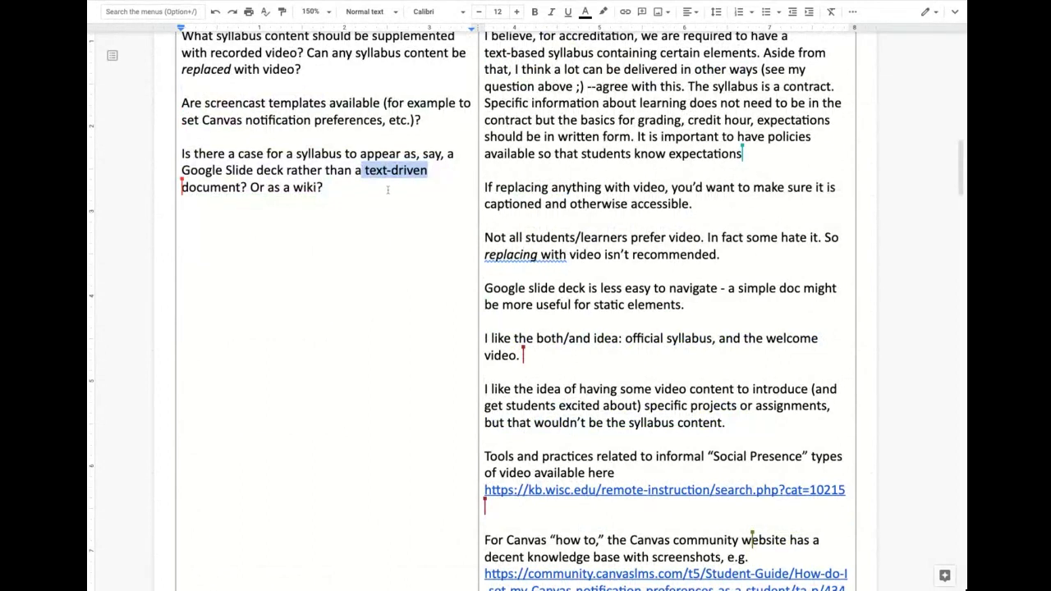
pyautogui.click(319, 187)
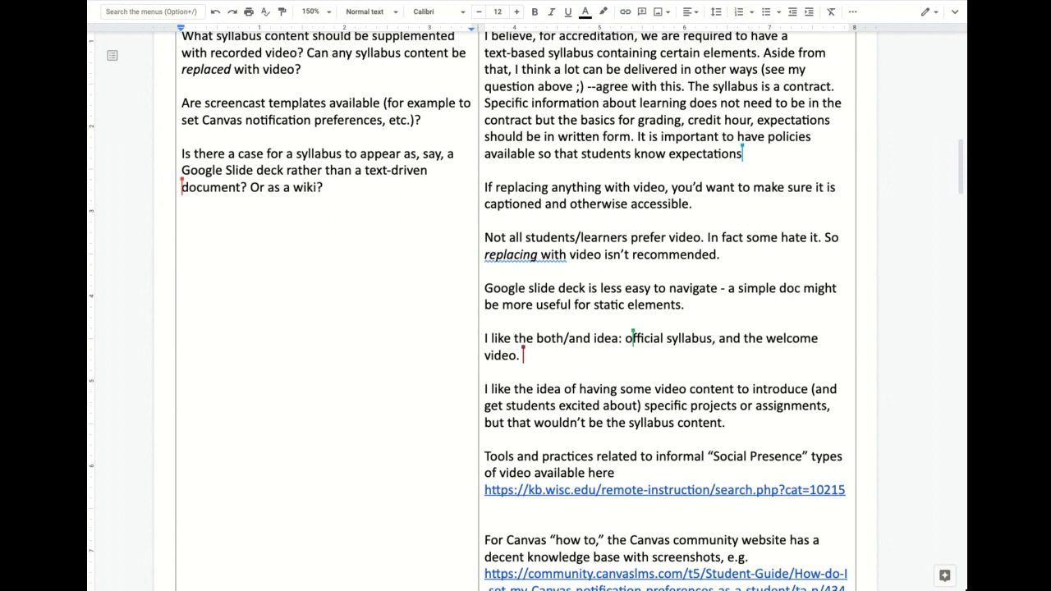
# Highlight the source line and all nine tips under "Learner-Centered Syllabus tips", and clear the selection
pyautogui.scroll(-1, 514, 311)
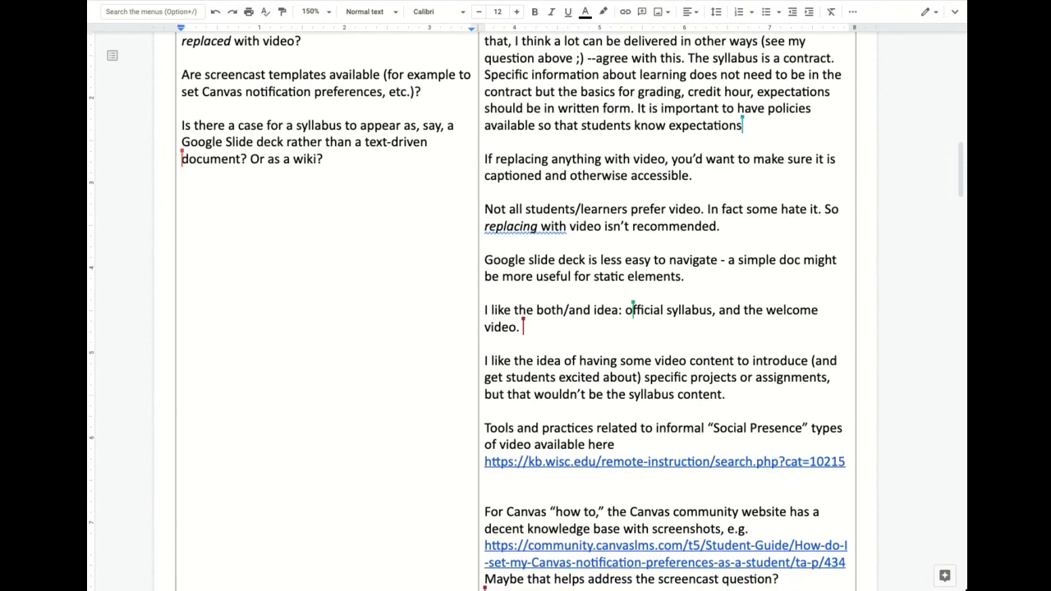
pyautogui.scroll(-15, 632, 305)
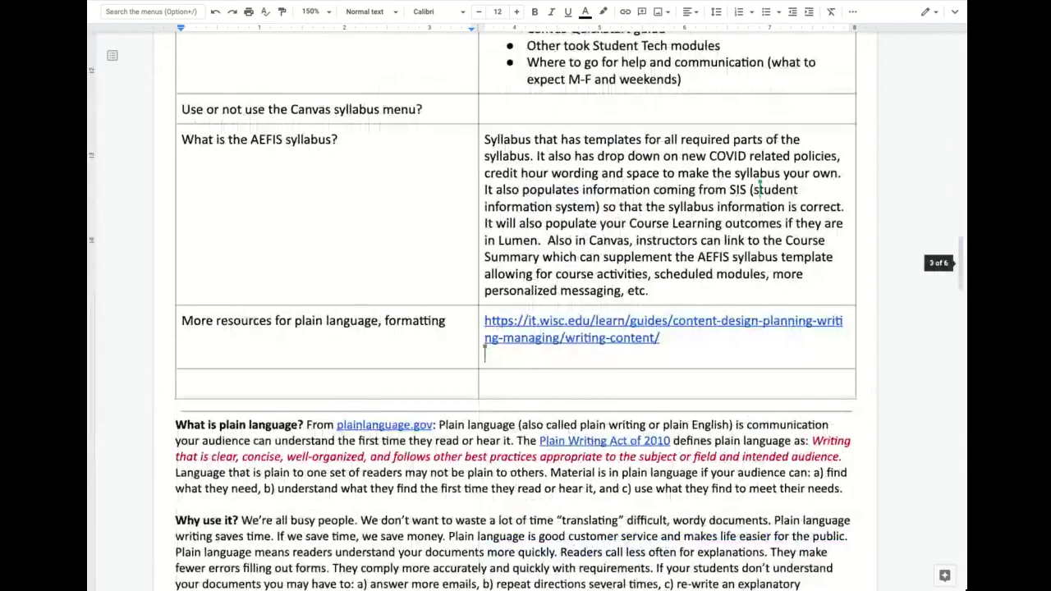
pyautogui.scroll(-10, 760, 189)
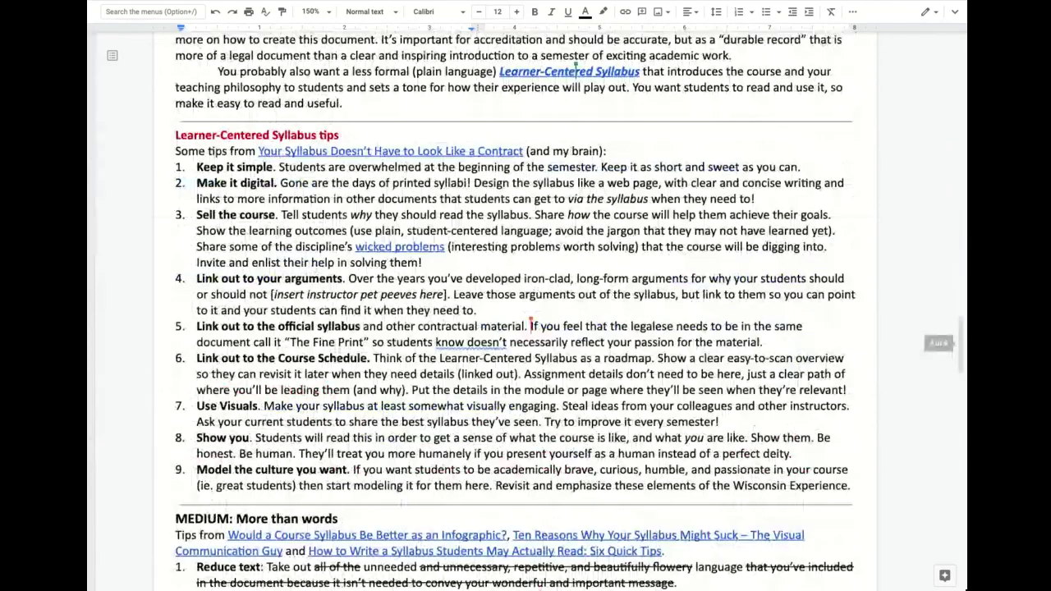
pyautogui.moveTo(175, 132); pyautogui.dragTo(854, 467)
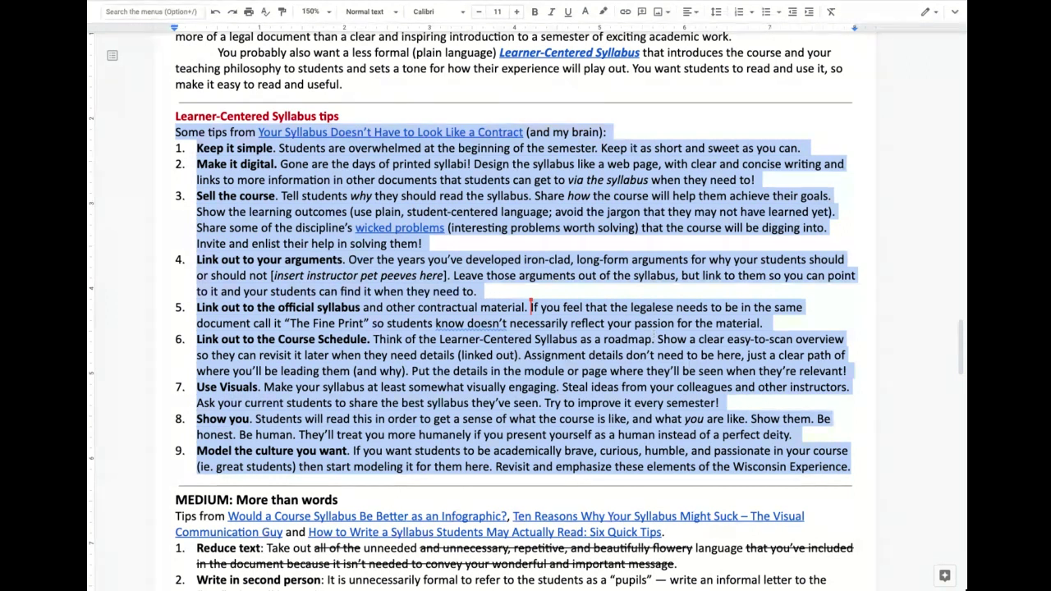
pyautogui.click(654, 339)
# Highlight the "Divide into sections" tip about creating plenty of whitespace in the "MEDIUM: More than words" list
pyautogui.scroll(-1, 329, 387)
pyautogui.scroll(-1, 329, 384)
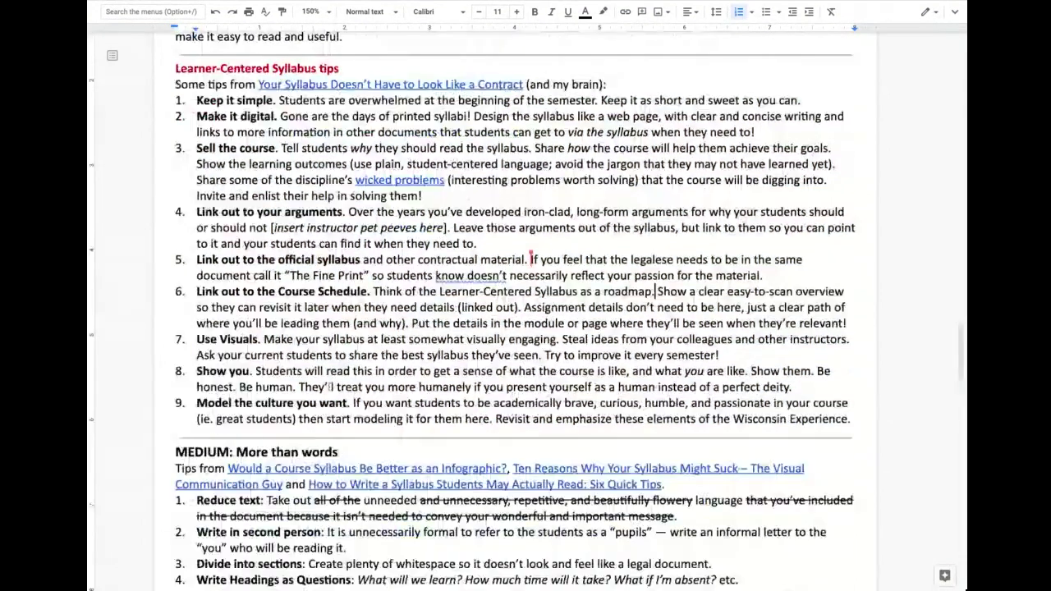
pyautogui.scroll(-5, 526, 328)
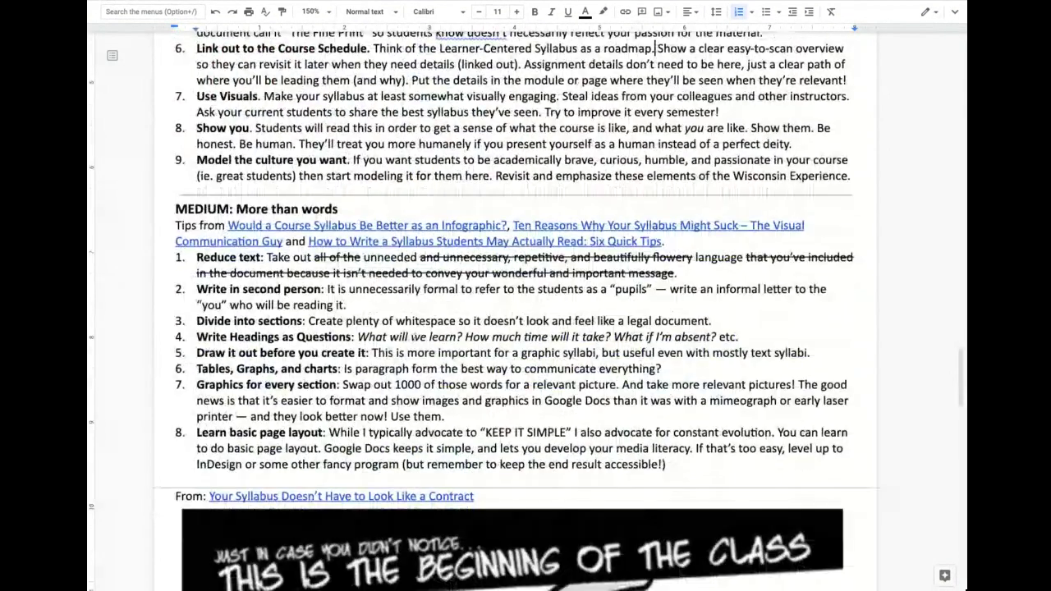
pyautogui.doubleClick(426, 321)
pyautogui.tripleClick(400, 321)
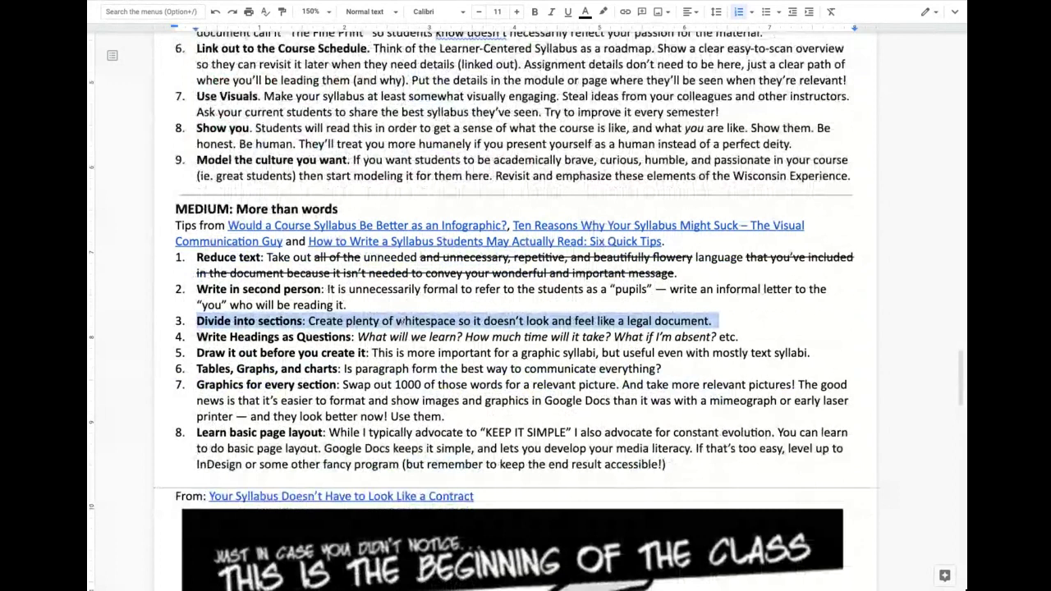
pyautogui.scroll(1, 531, 35)
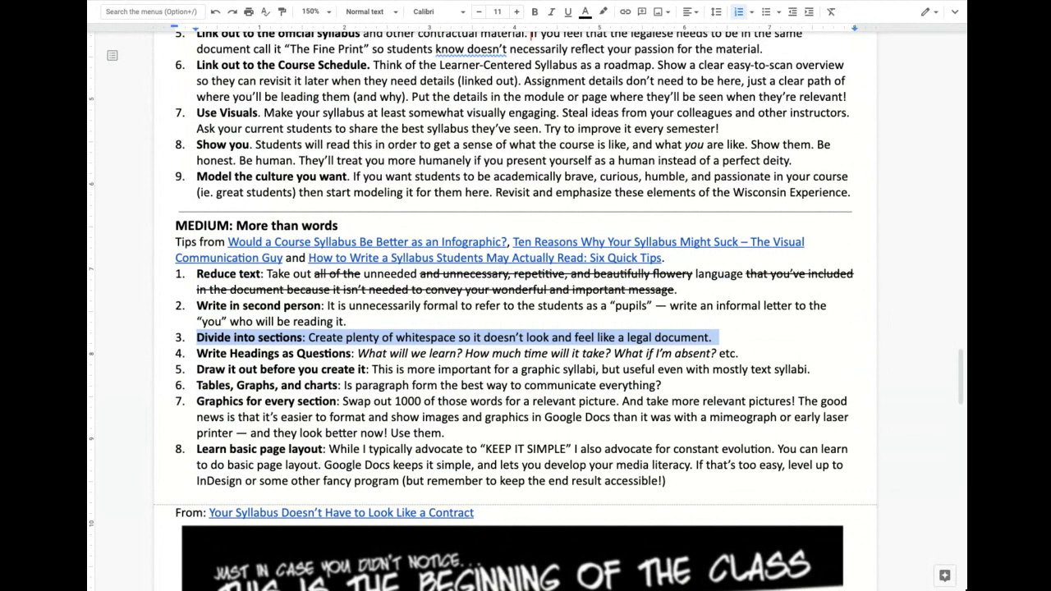
pyautogui.scroll(1, 515, 310)
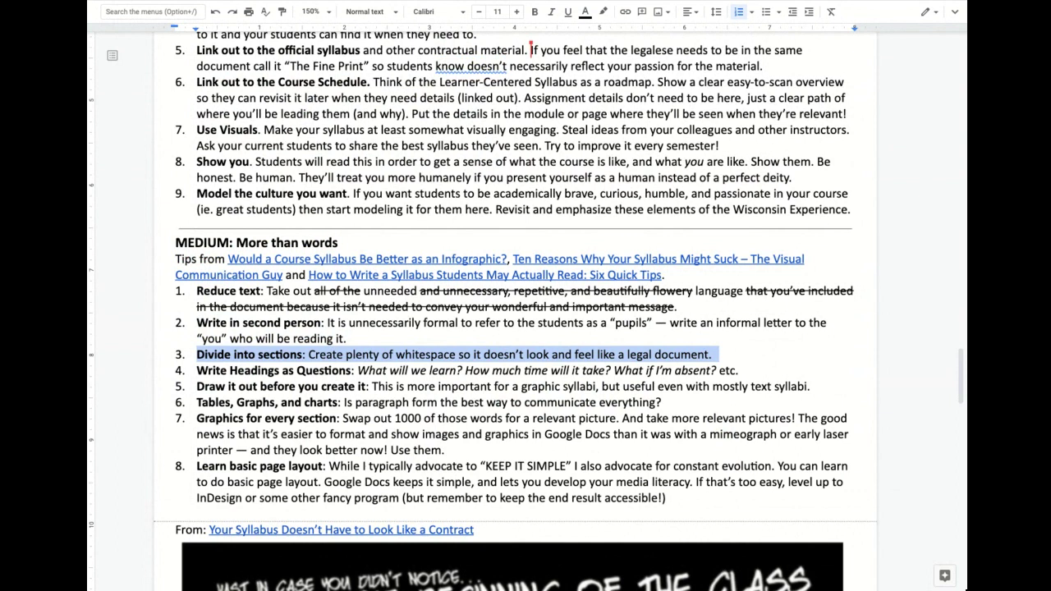
pyautogui.scroll(1, 515, 310)
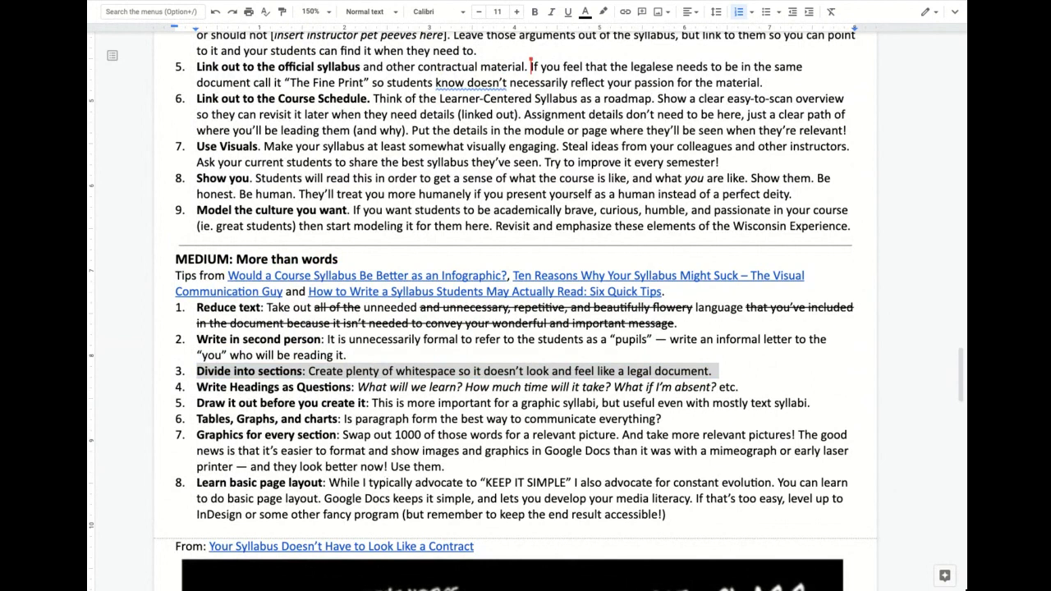
# Add an empty ninth item after "Learn basic page layout" in the "MEDIUM: More than words" list and select it
pyautogui.click(667, 514)
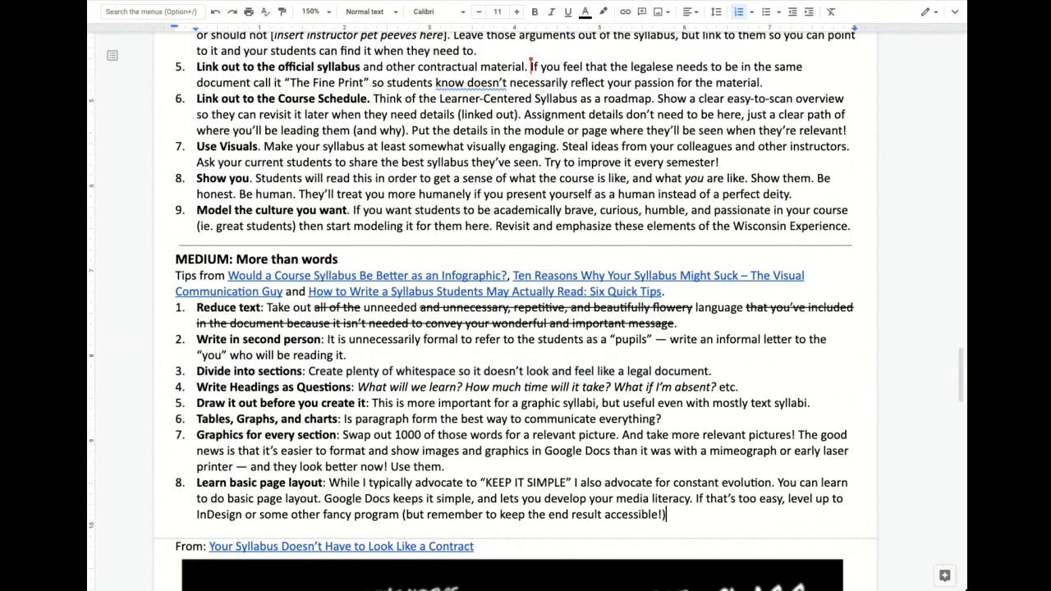
pyautogui.press('Return')
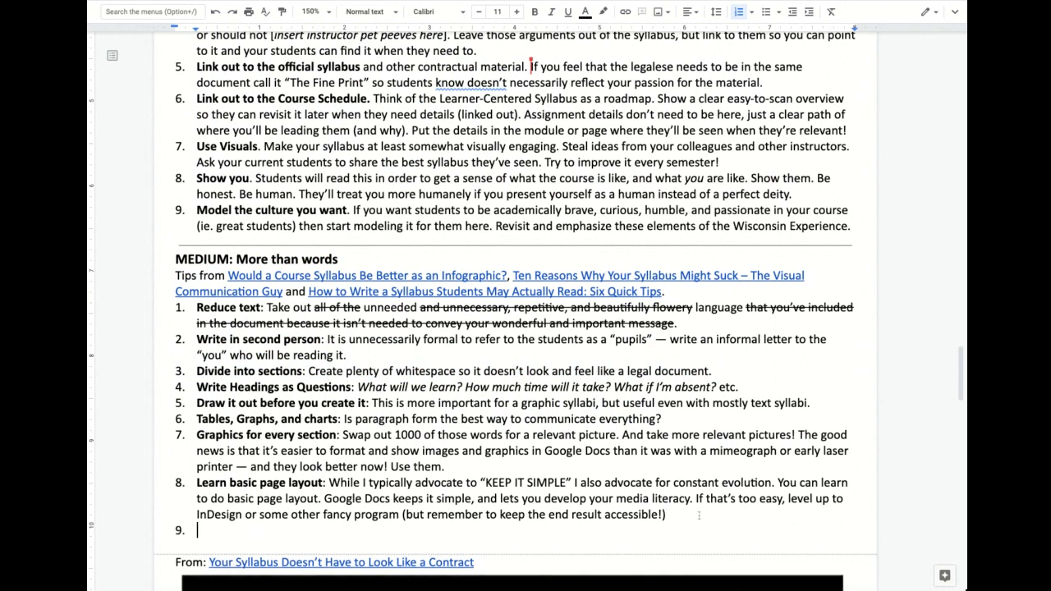
pyautogui.scroll(1, 700, 514)
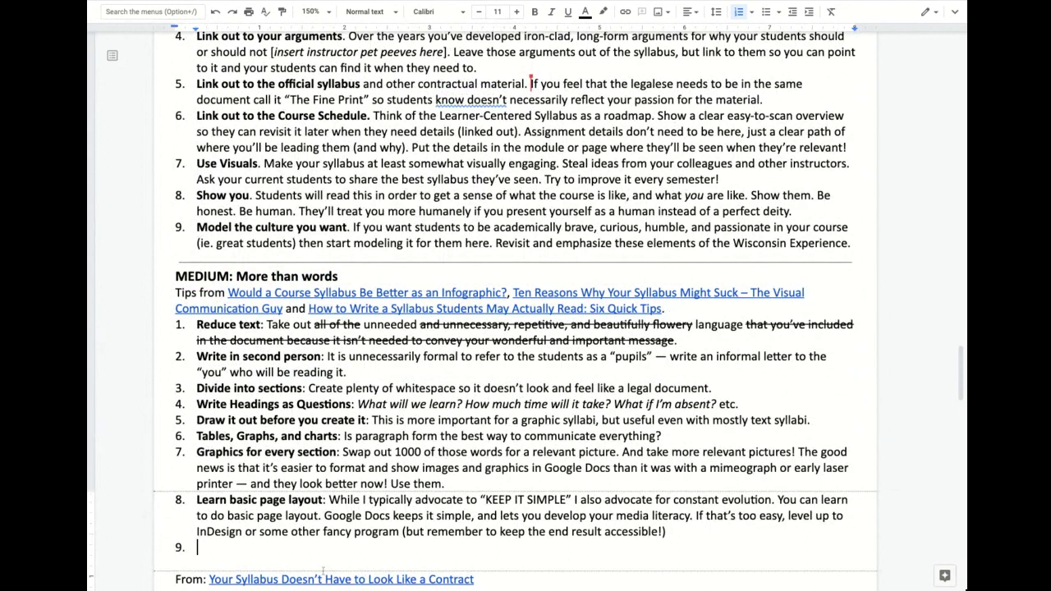
pyautogui.tripleClick(241, 549)
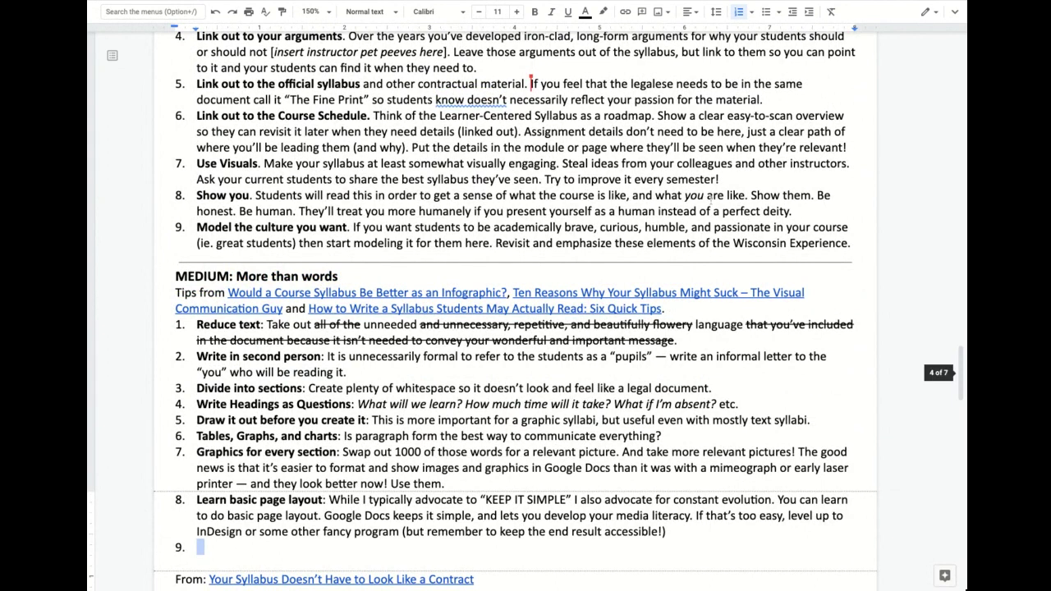
# Highlight the answer about tools and practices for informal "Social Presence" types of video, including its kb.wisc.edu link
pyautogui.scroll(10, 516, 167)
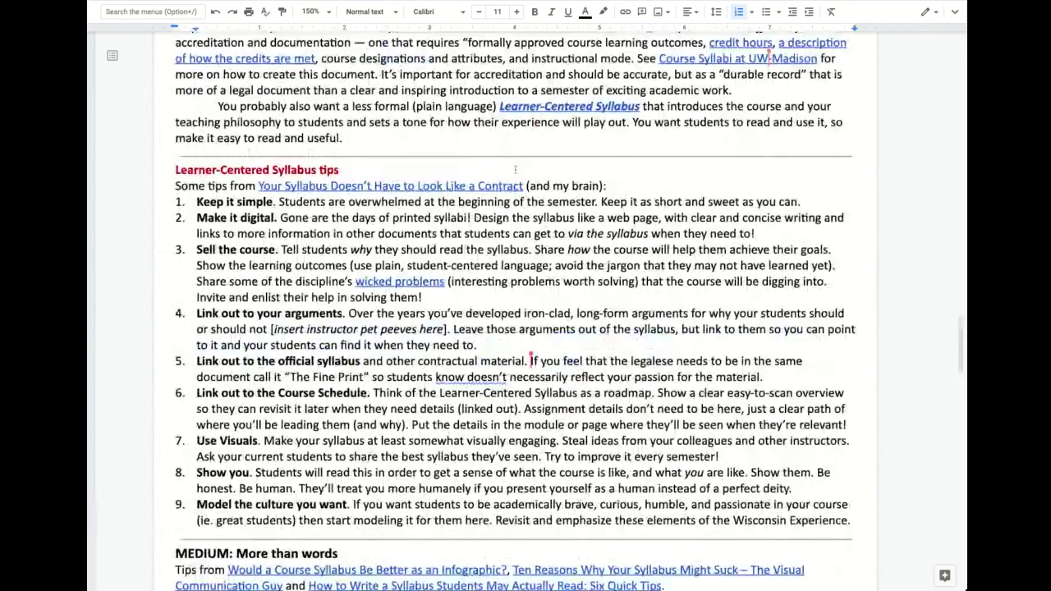
pyautogui.scroll(3, 517, 170)
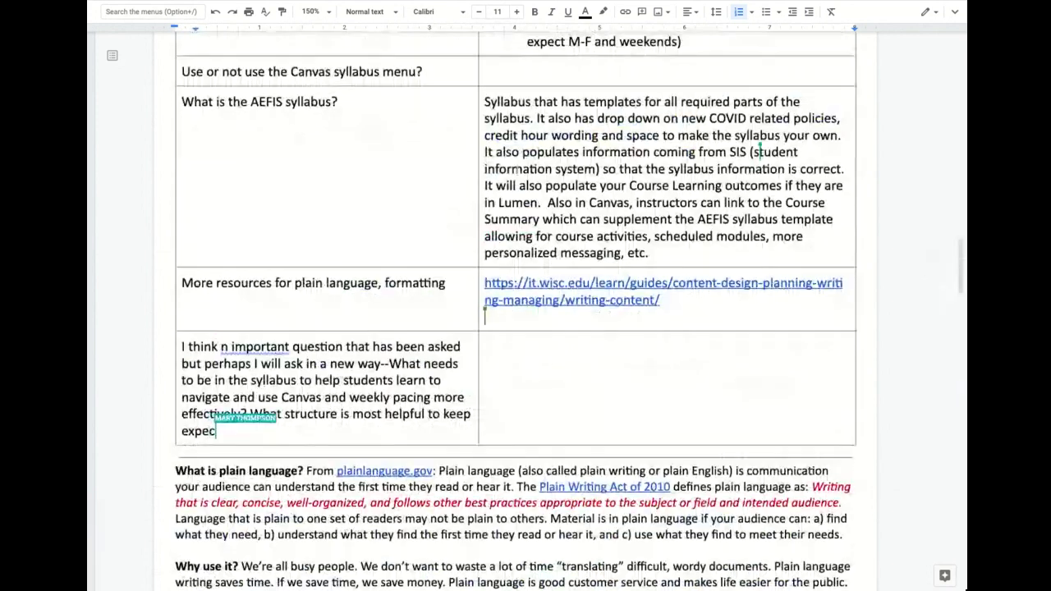
pyautogui.scroll(4, 507, 170)
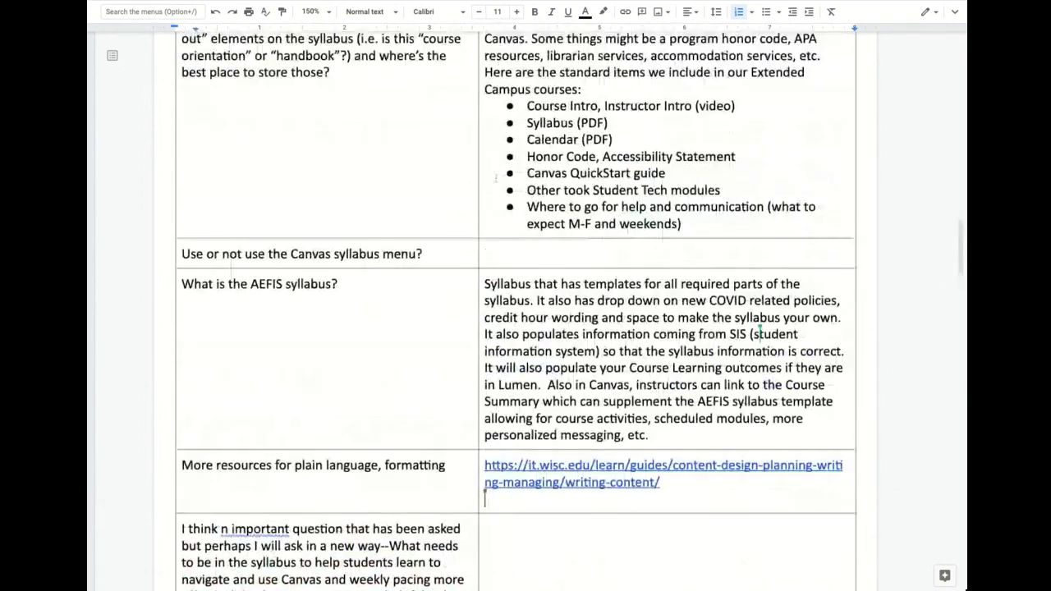
pyautogui.scroll(2, 494, 176)
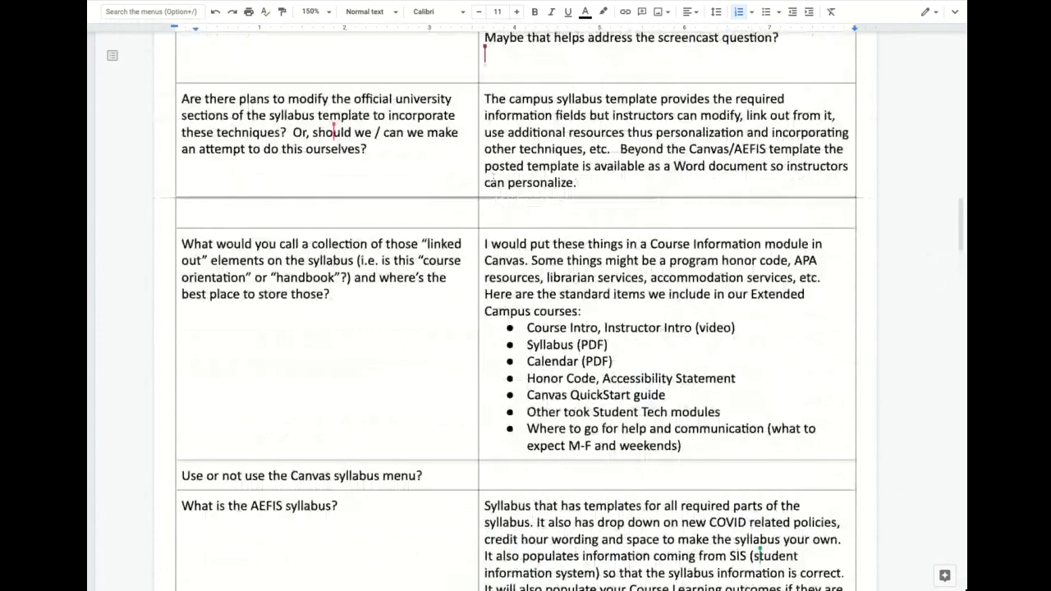
pyautogui.scroll(3, 493, 177)
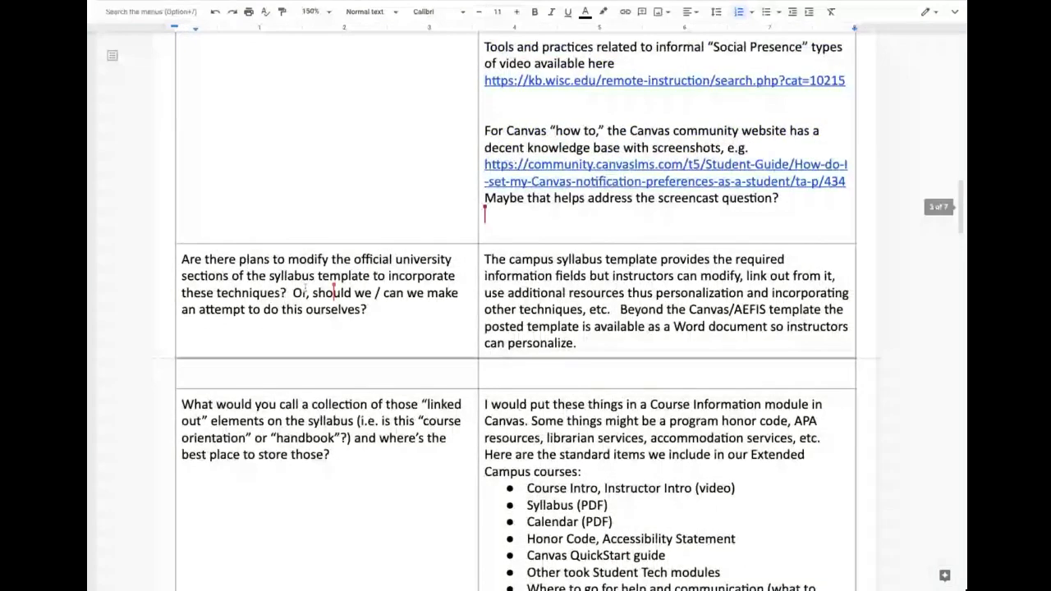
pyautogui.scroll(1, 304, 289)
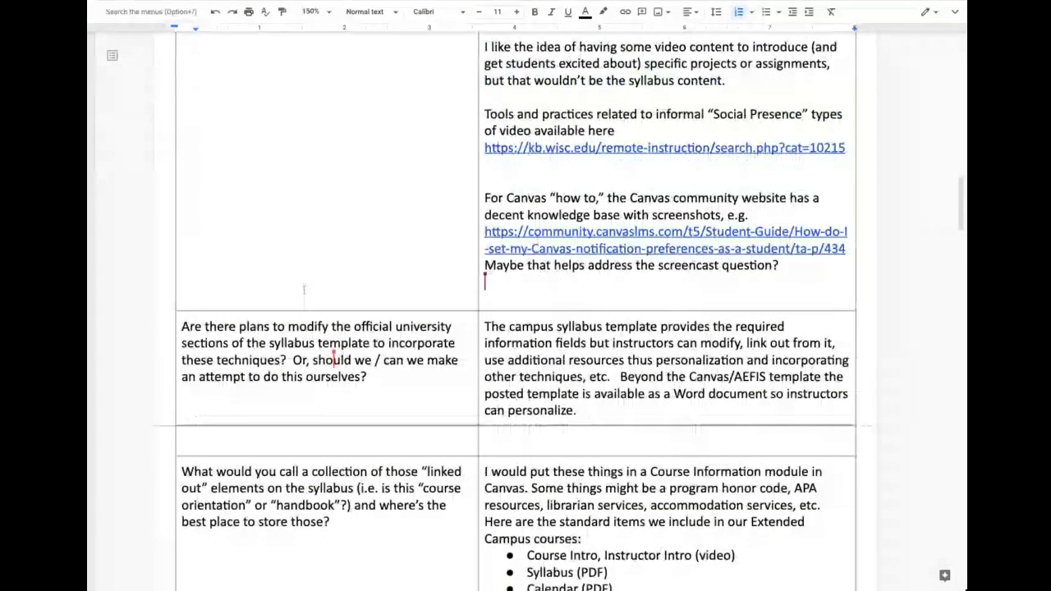
pyautogui.scroll(1, 304, 289)
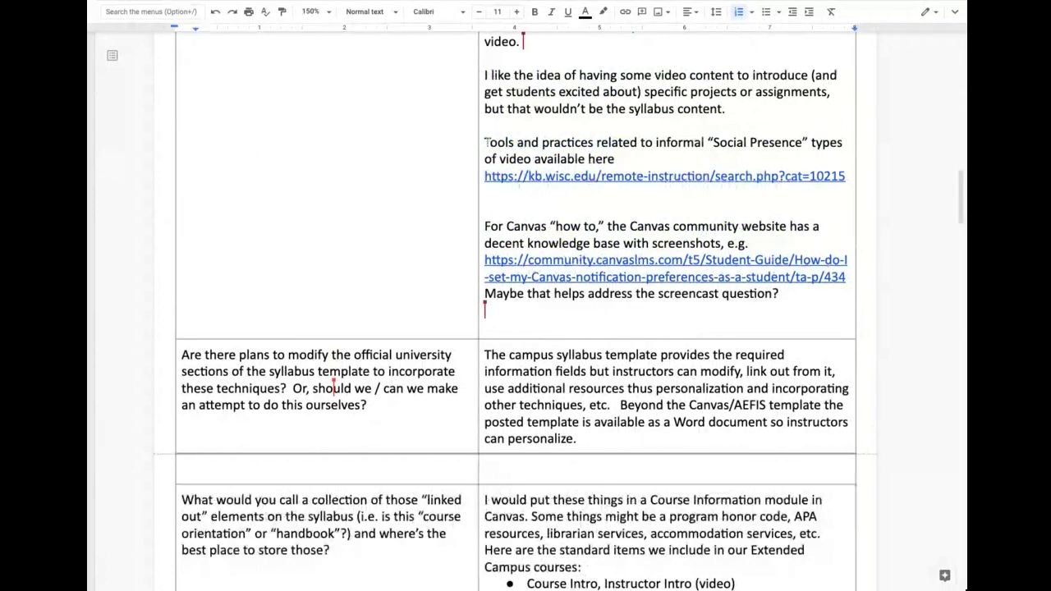
pyautogui.moveTo(485, 142); pyautogui.dragTo(616, 160)
pyautogui.moveTo(486, 143); pyautogui.dragTo(838, 190)
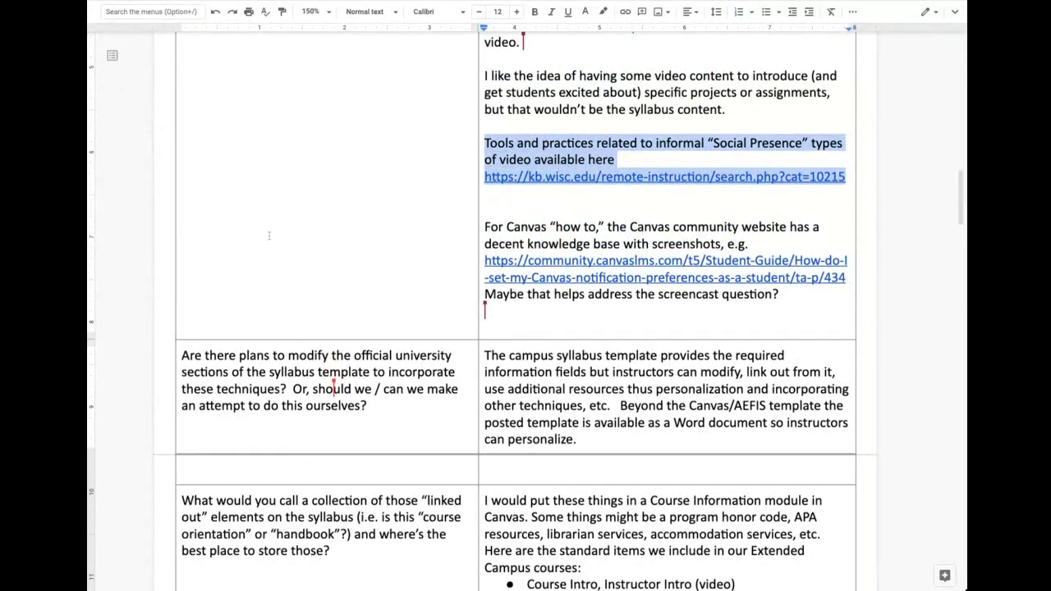
# Highlight the whole question about plans to modify the official university sections of the syllabus template
pyautogui.scroll(3, 269, 235)
pyautogui.scroll(-8, 269, 235)
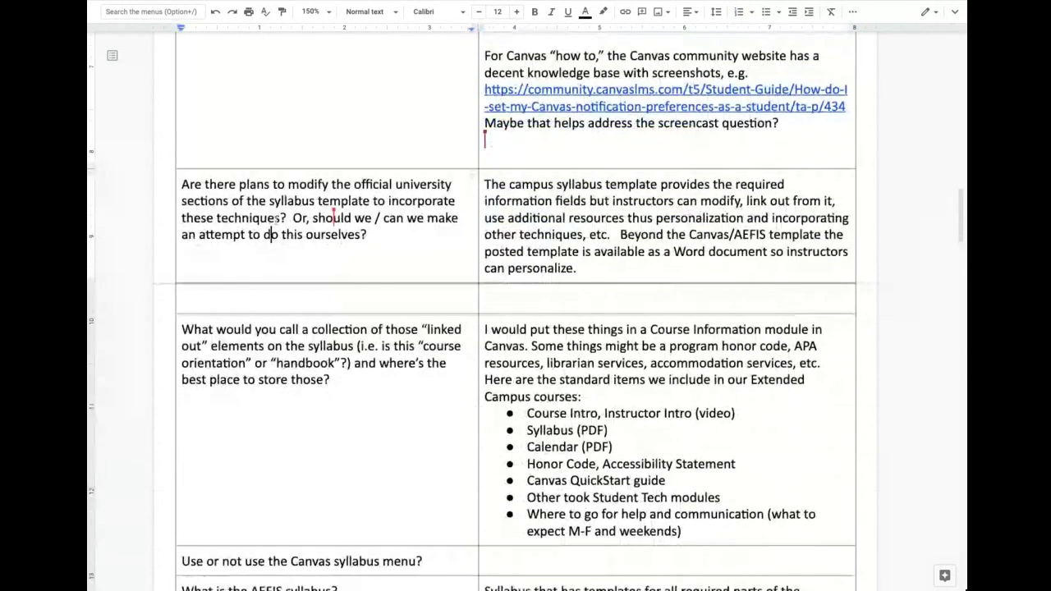
pyautogui.tripleClick(334, 215)
pyautogui.doubleClick(278, 218)
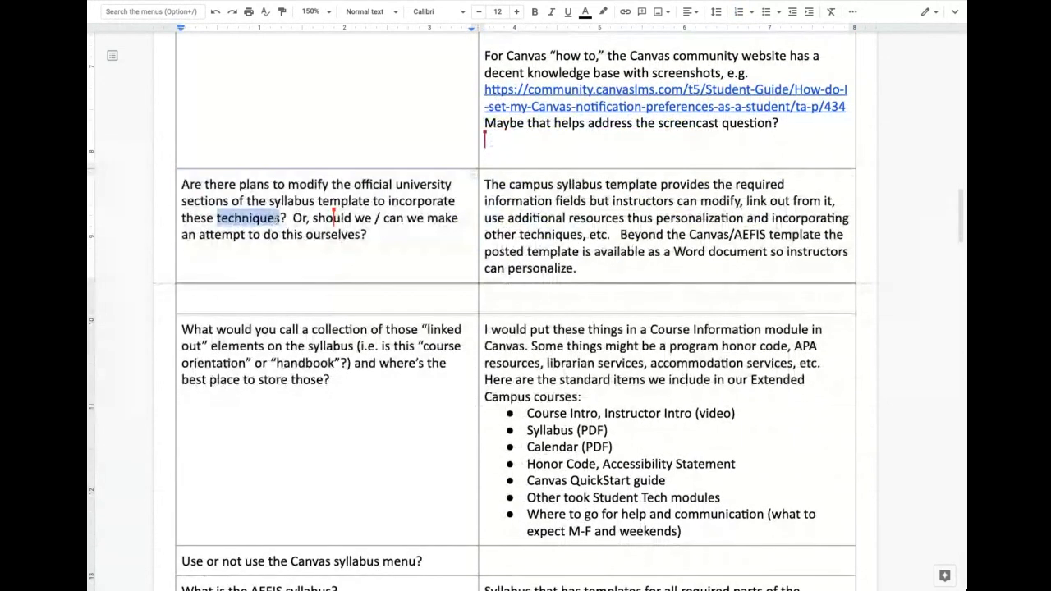
pyautogui.tripleClick(278, 219)
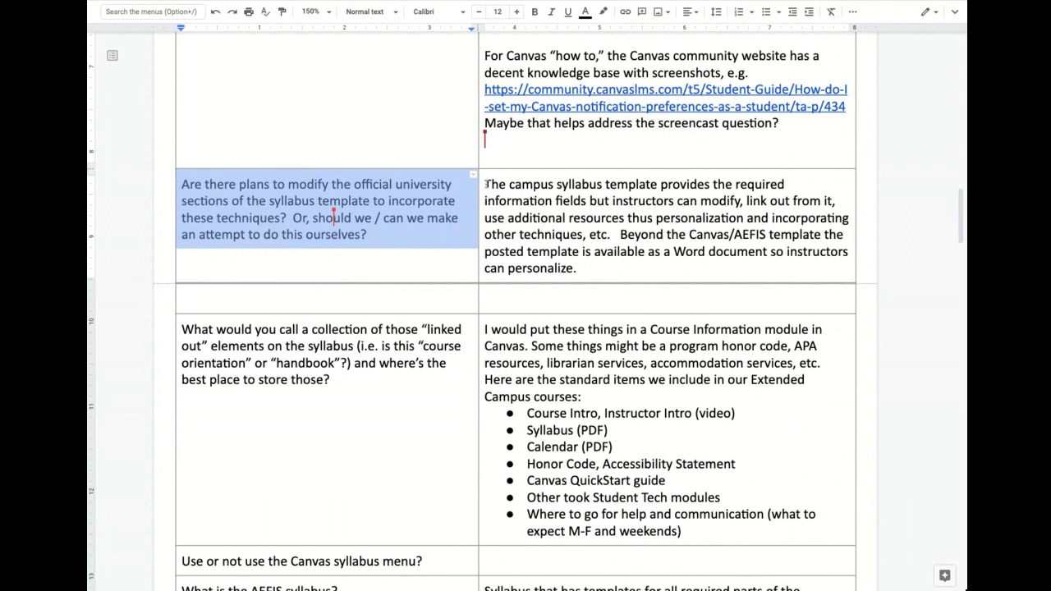
# Highlight the campus syllabus template answer in parts, ending with the sentence starting "Beyond the Canvas/AEFIS template"
pyautogui.moveTo(487, 184); pyautogui.dragTo(746, 201)
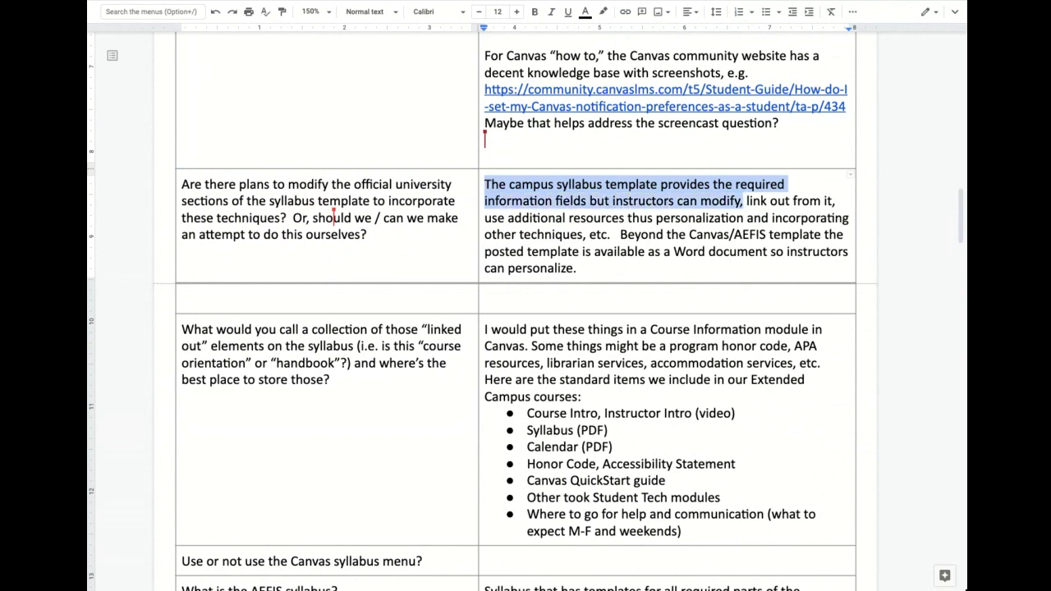
pyautogui.moveTo(745, 202); pyautogui.dragTo(618, 234)
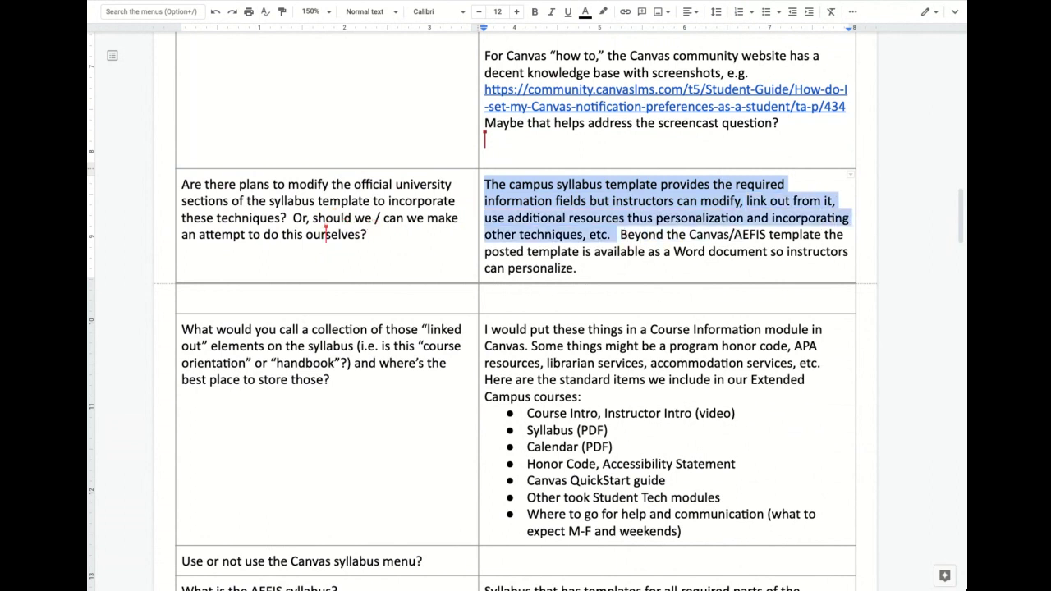
pyautogui.click(620, 234)
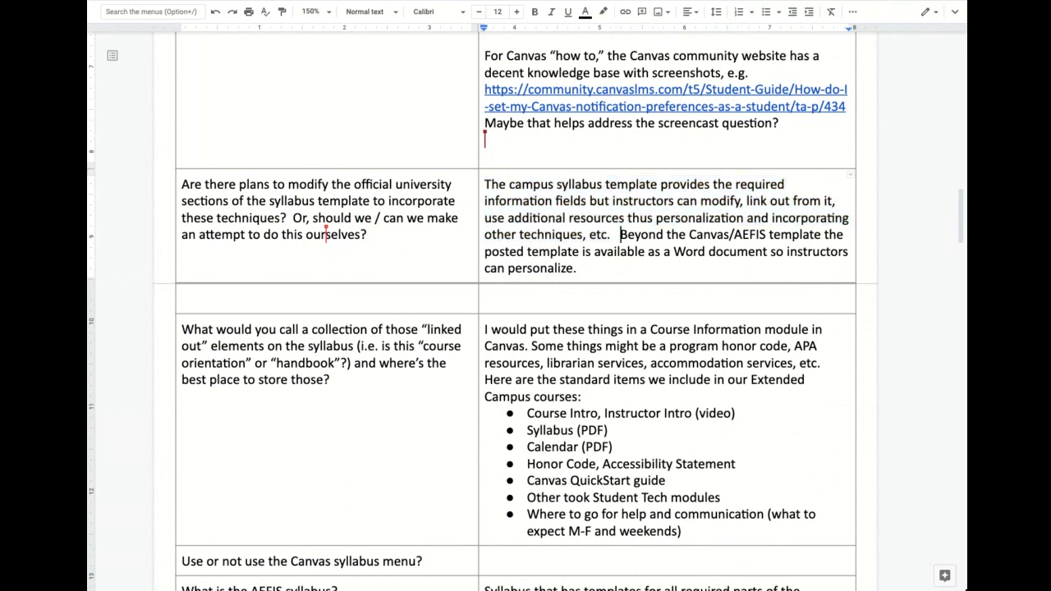
pyautogui.moveTo(620, 234); pyautogui.dragTo(578, 268)
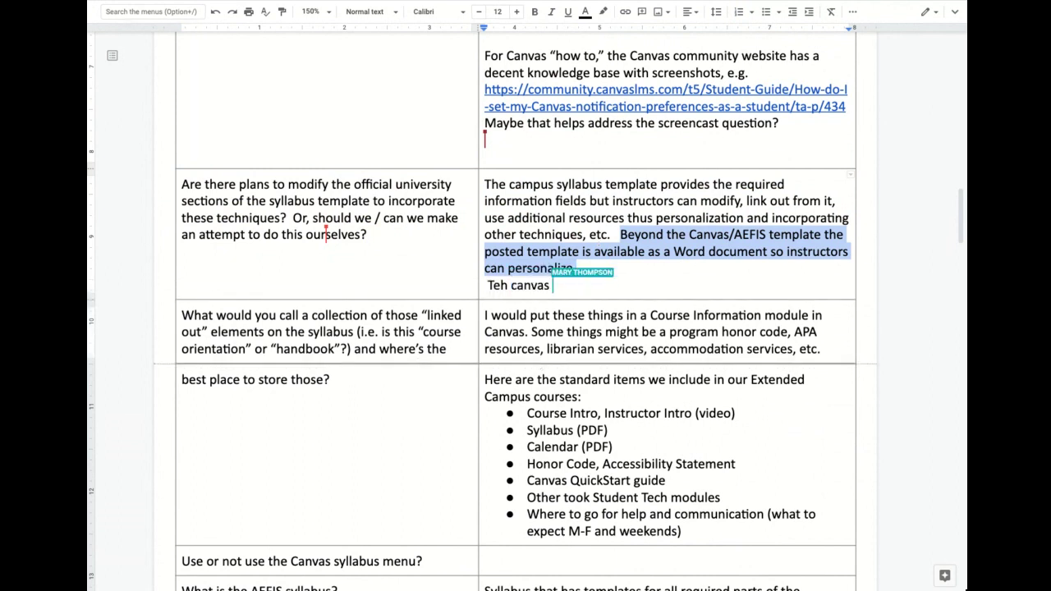
# Highlight the whole question asking what to call a collection of "linked out" syllabus elements and where to store them
pyautogui.click(593, 251)
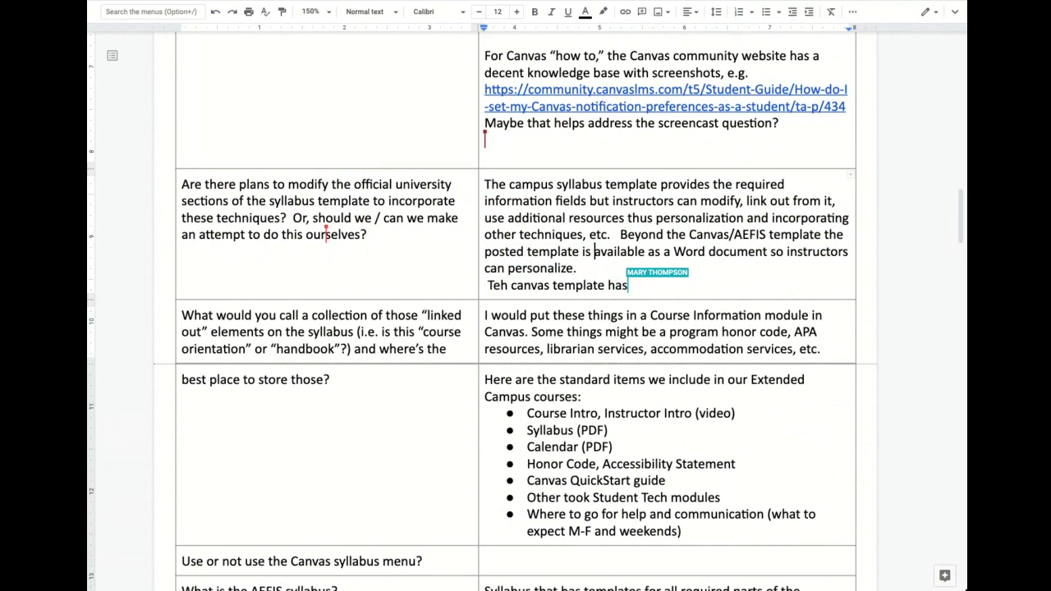
pyautogui.scroll(-2, 526, 312)
pyautogui.scroll(-1, 526, 312)
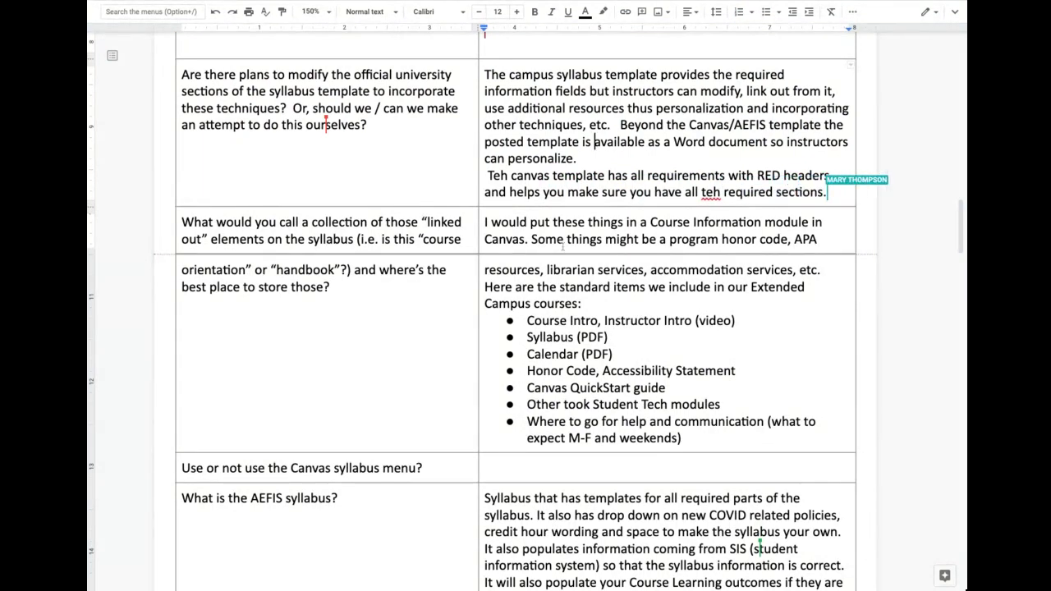
pyautogui.tripleClick(410, 239)
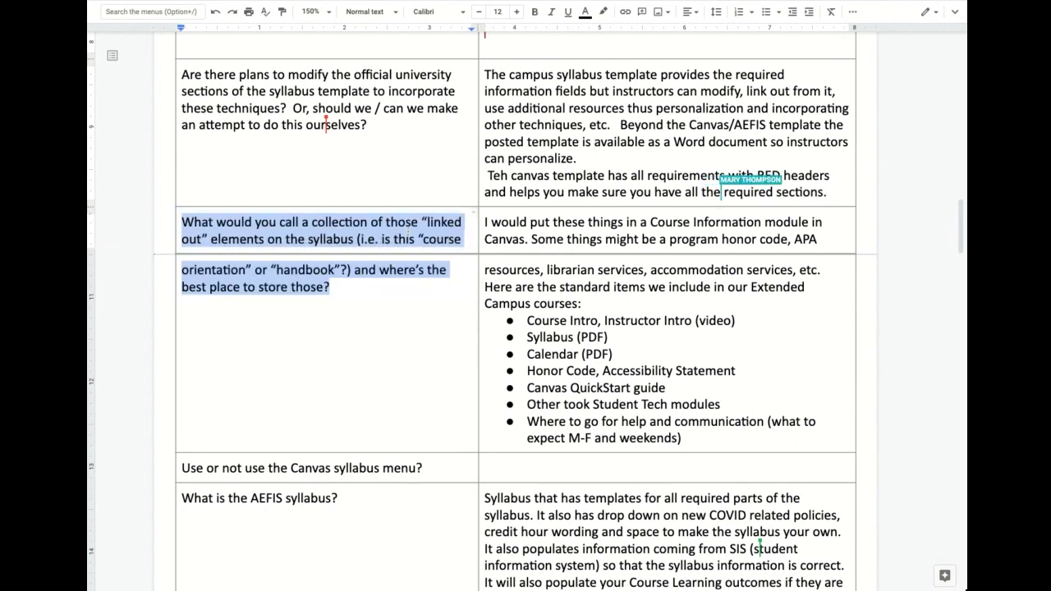
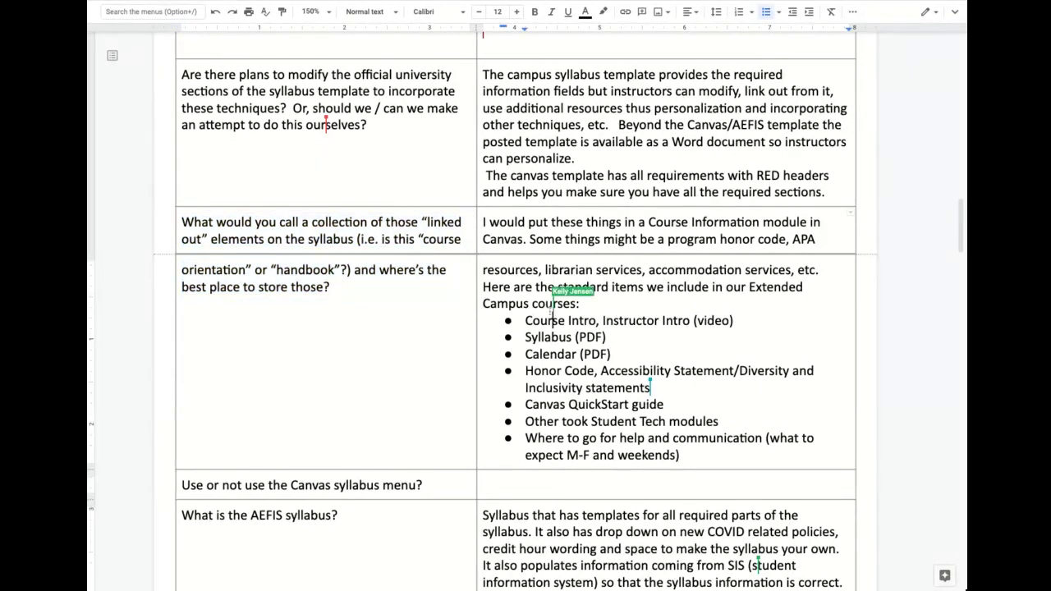
# Highlight the whole fourth Learner-Centered Syllabus tip, "Link out to your arguments"
pyautogui.scroll(-5, 482, 320)
pyautogui.scroll(-10, 515, 329)
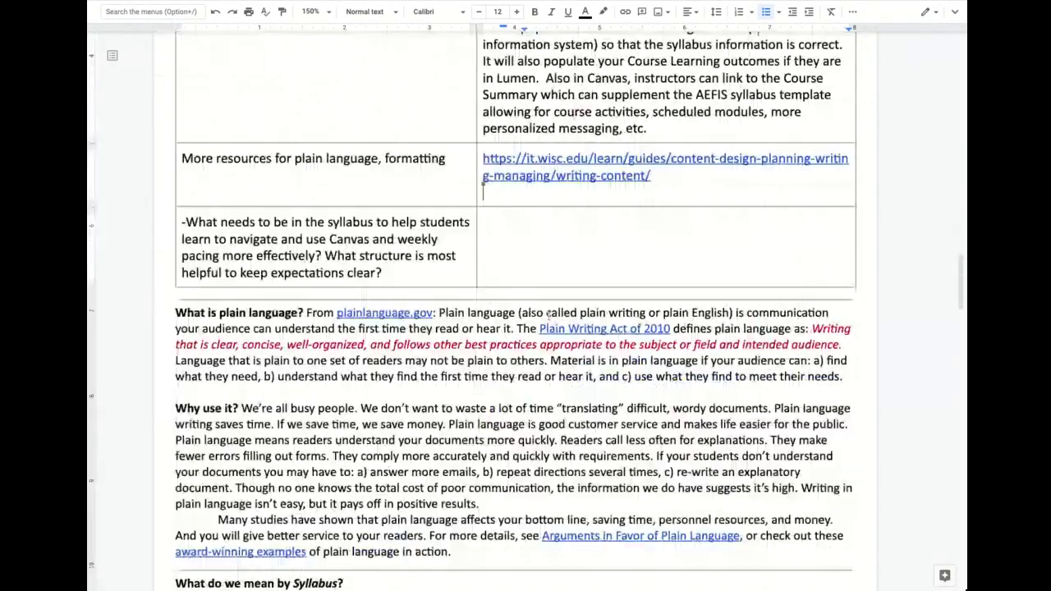
pyautogui.scroll(-9, 541, 320)
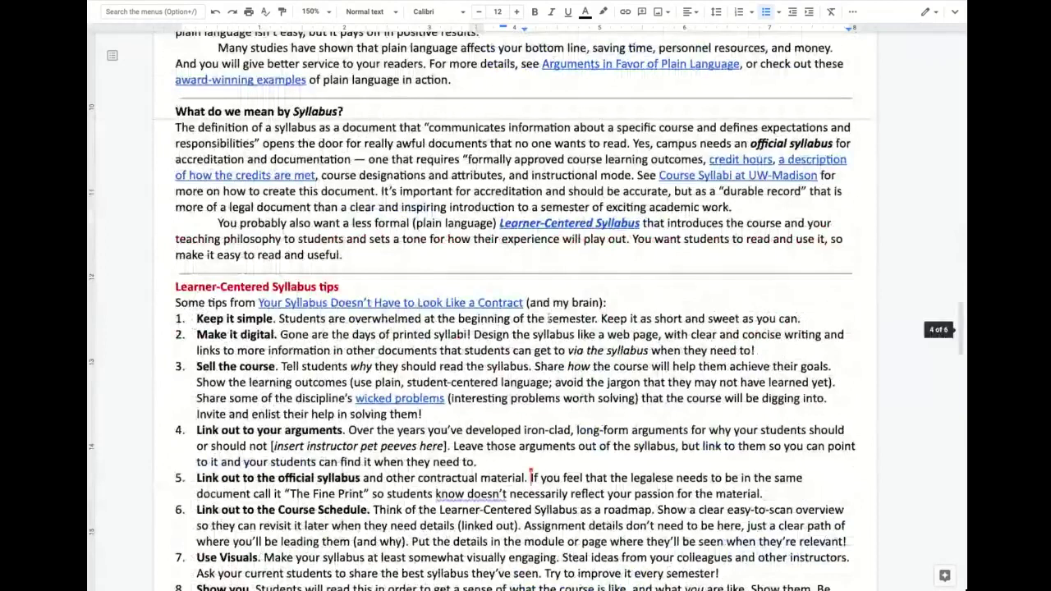
pyautogui.scroll(-2, 547, 319)
pyautogui.doubleClick(493, 341)
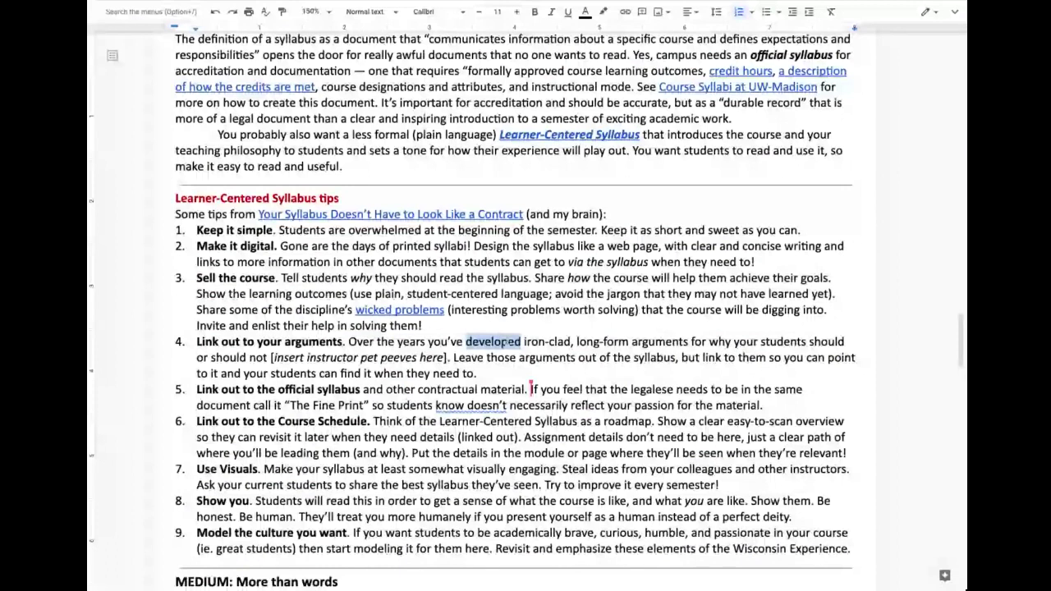
pyautogui.tripleClick(506, 343)
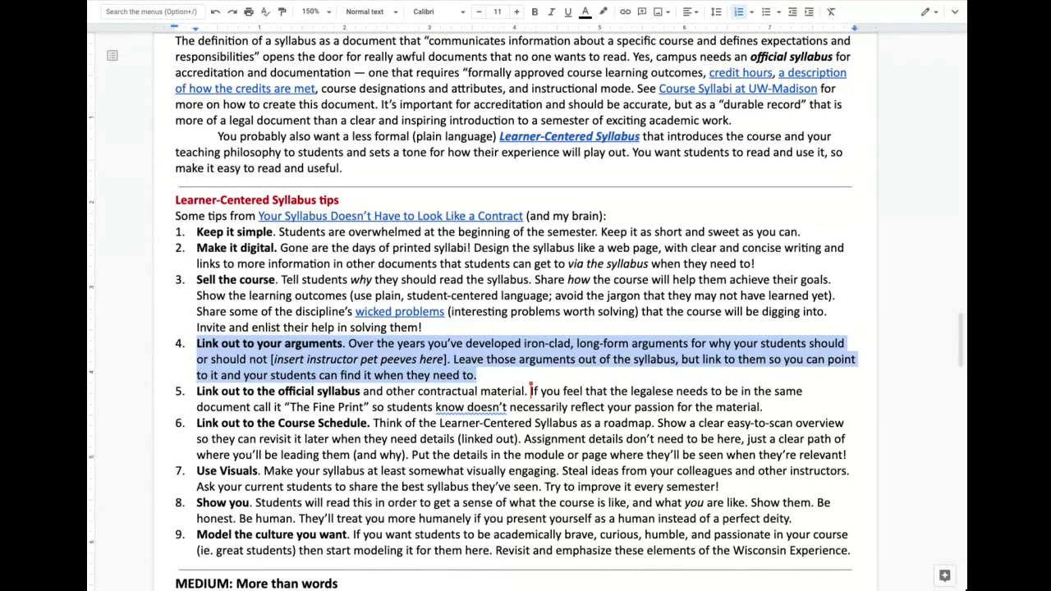
# Return to the questions table and highlight the question about plans to modify the official university sections of the syllabus template
pyautogui.scroll(1, 526, 309)
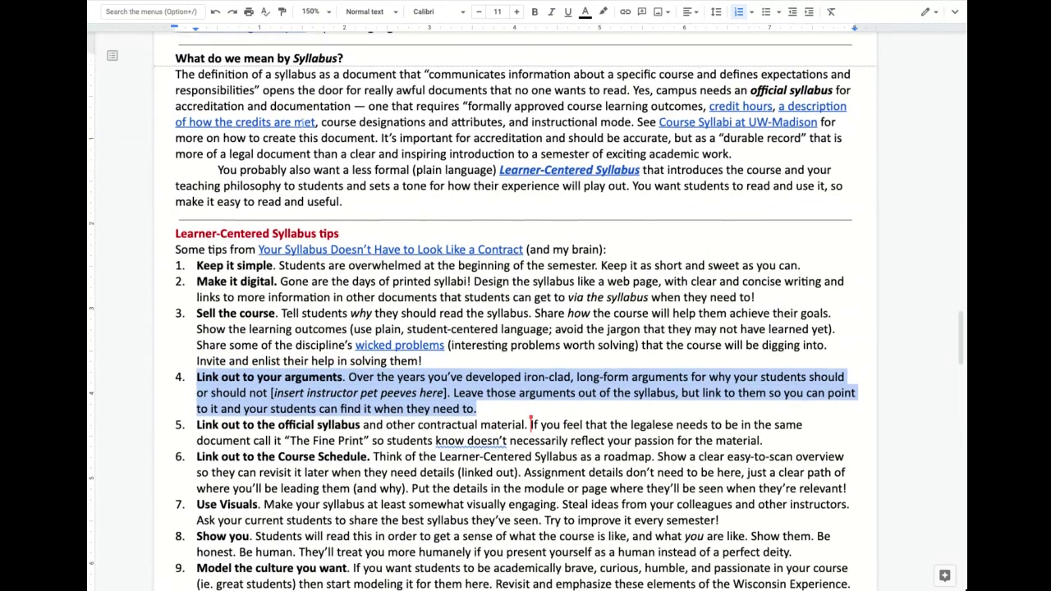
pyautogui.scroll(5, 300, 120)
pyautogui.scroll(15, 303, 121)
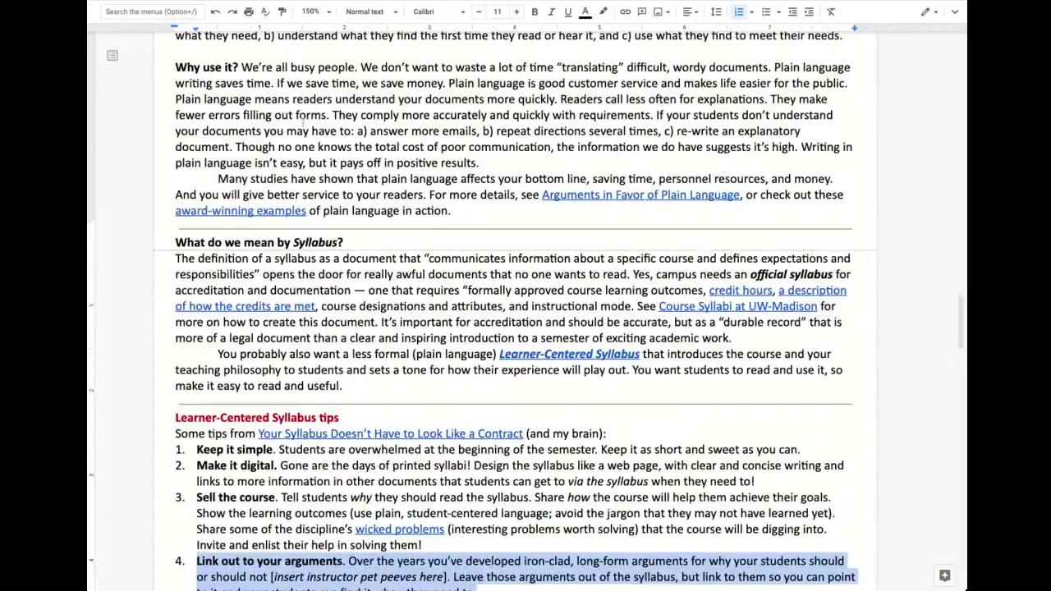
pyautogui.scroll(10, 299, 131)
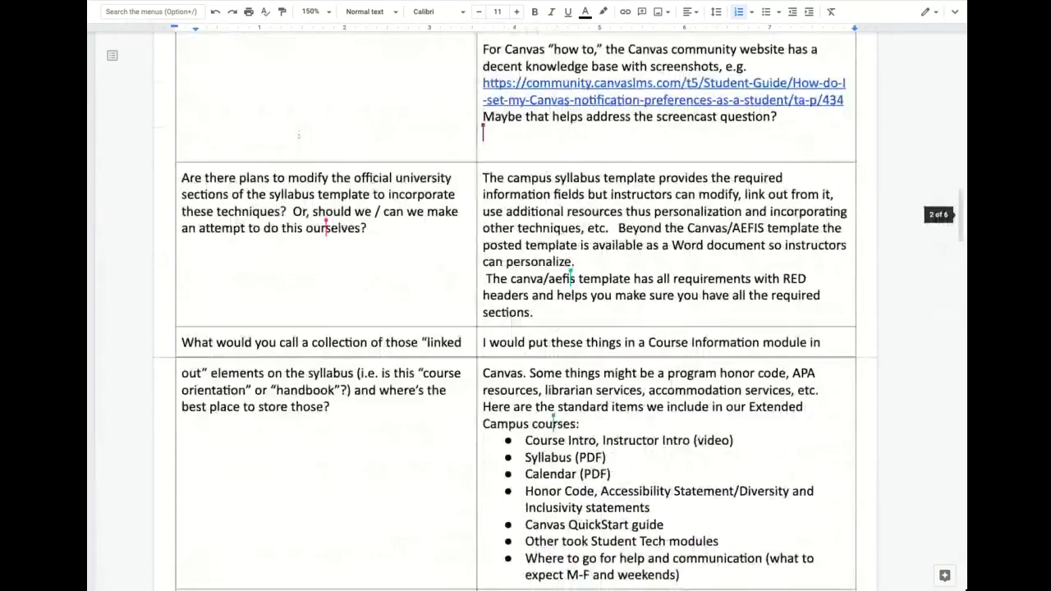
pyautogui.scroll(2, 298, 134)
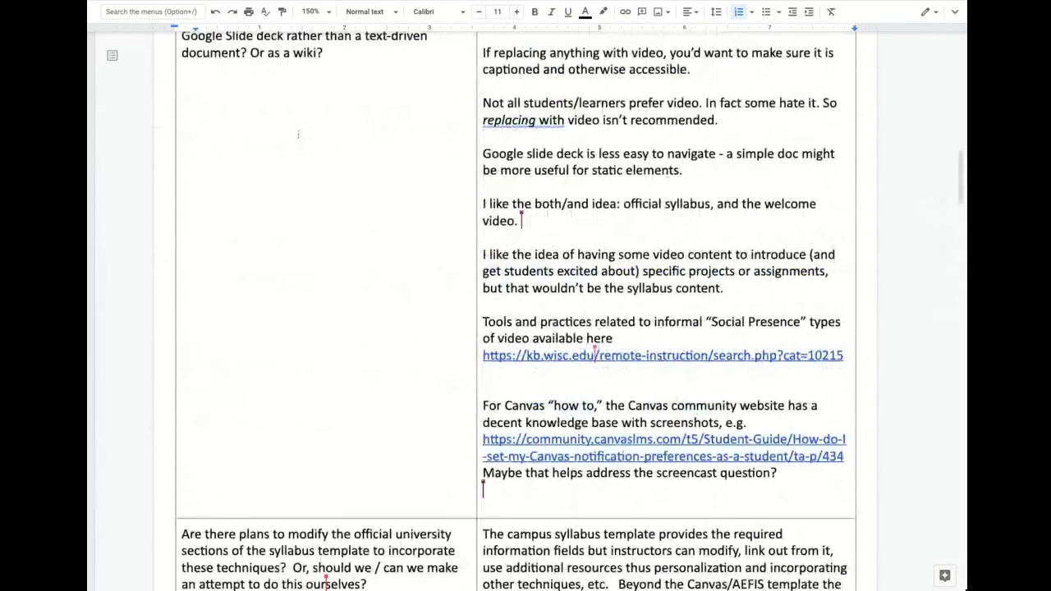
pyautogui.scroll(5, 298, 134)
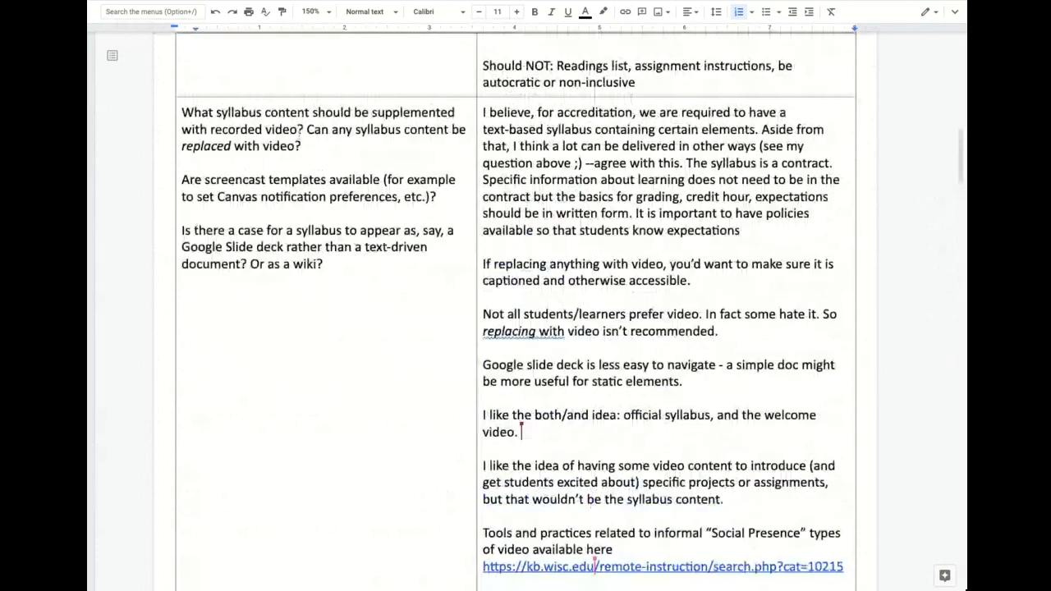
pyautogui.scroll(-12, 339, 263)
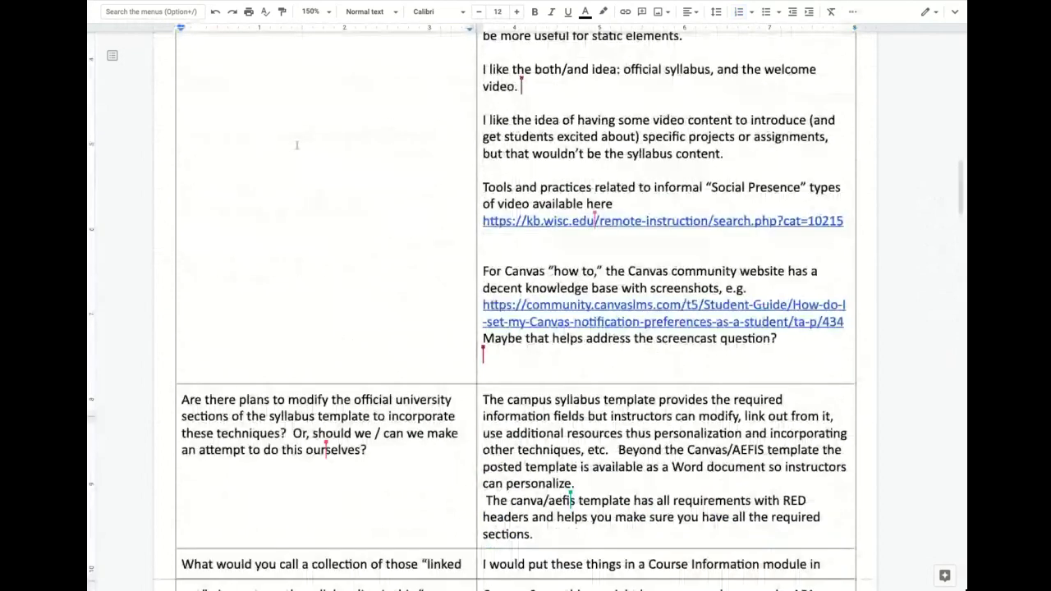
pyautogui.tripleClick(339, 265)
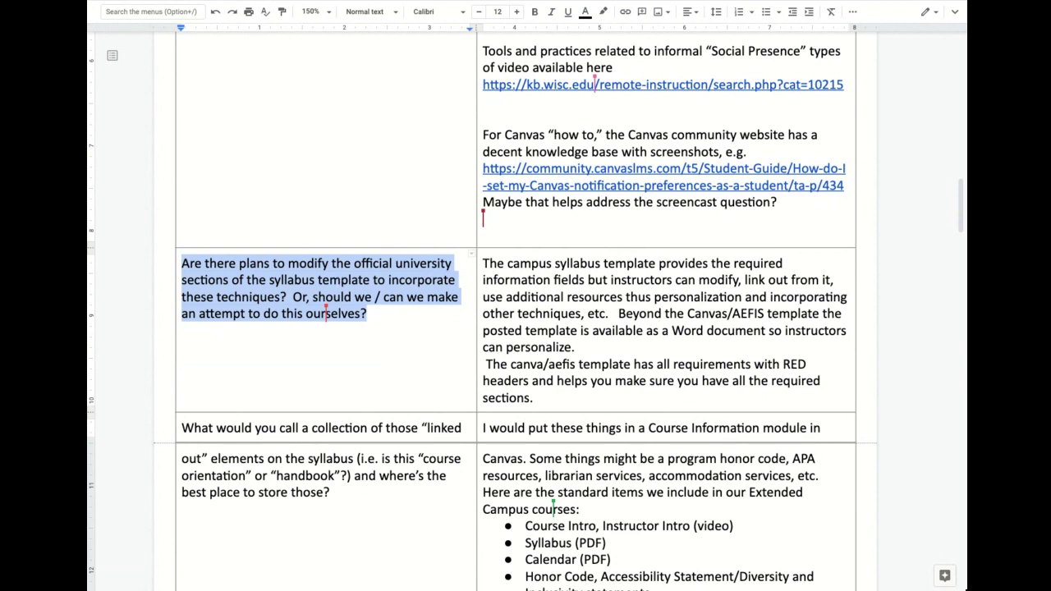
# Review the sheet from its beginning through the questions table and select the plainlanguage.gov link under "What is plain language?"
pyautogui.scroll(5, 244, 278)
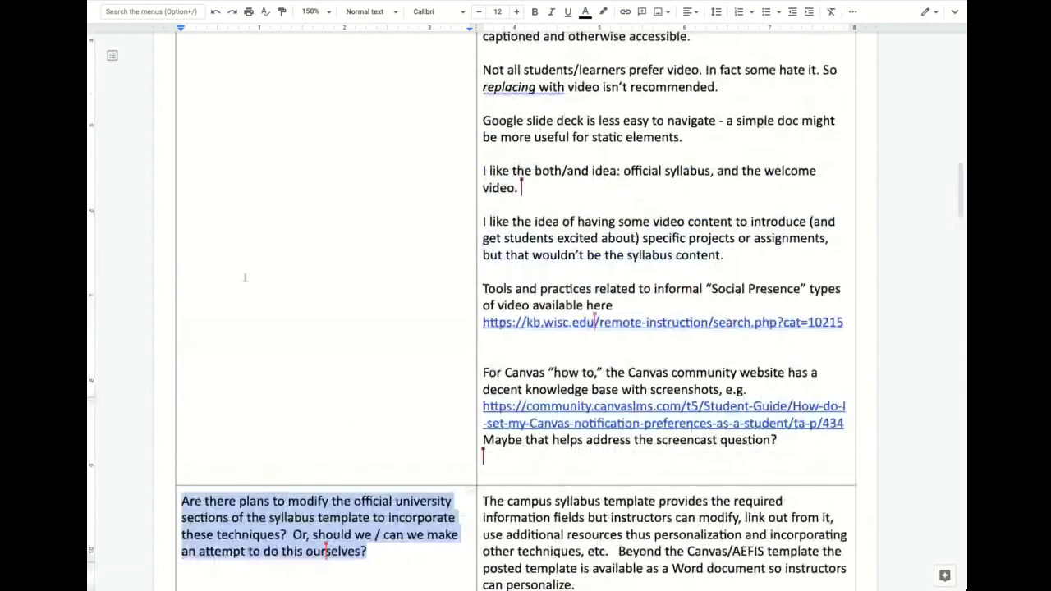
pyautogui.scroll(20, 243, 277)
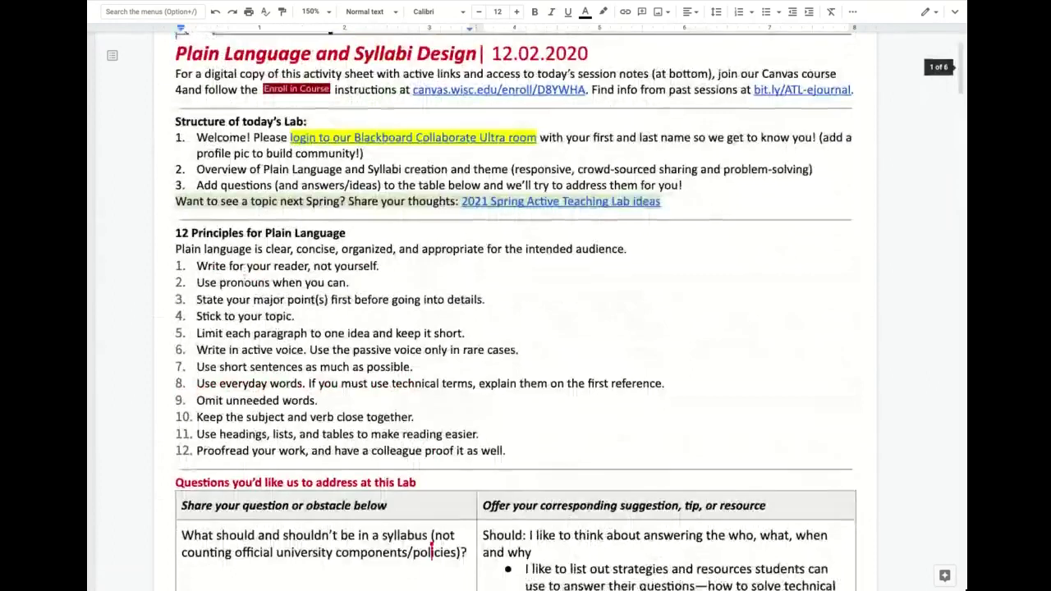
pyautogui.scroll(-15, 244, 284)
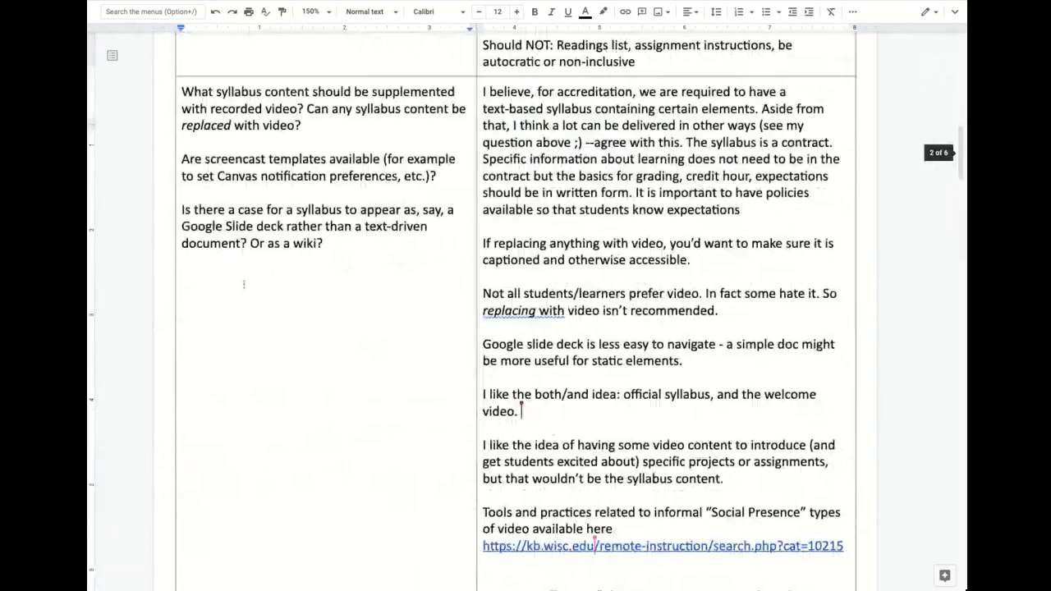
pyautogui.scroll(-18, 244, 285)
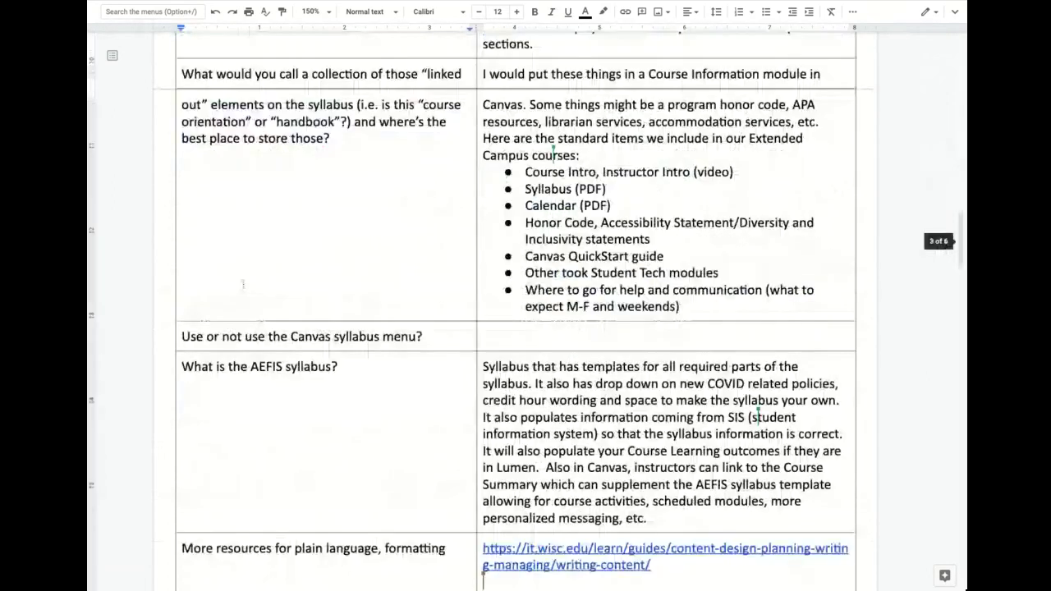
pyautogui.scroll(-3, 244, 285)
pyautogui.scroll(-3, 244, 284)
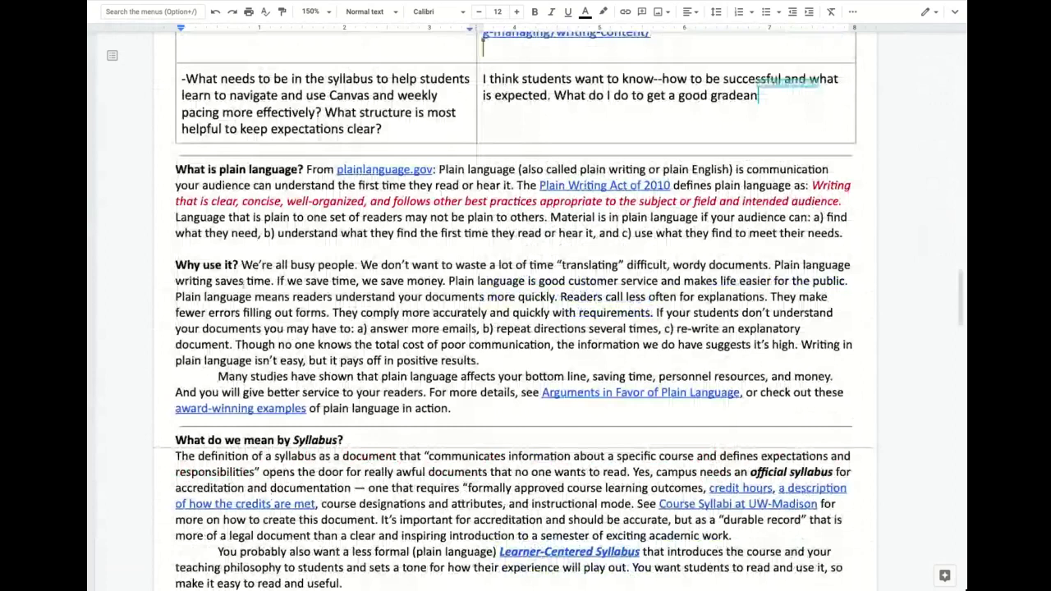
pyautogui.click(407, 169)
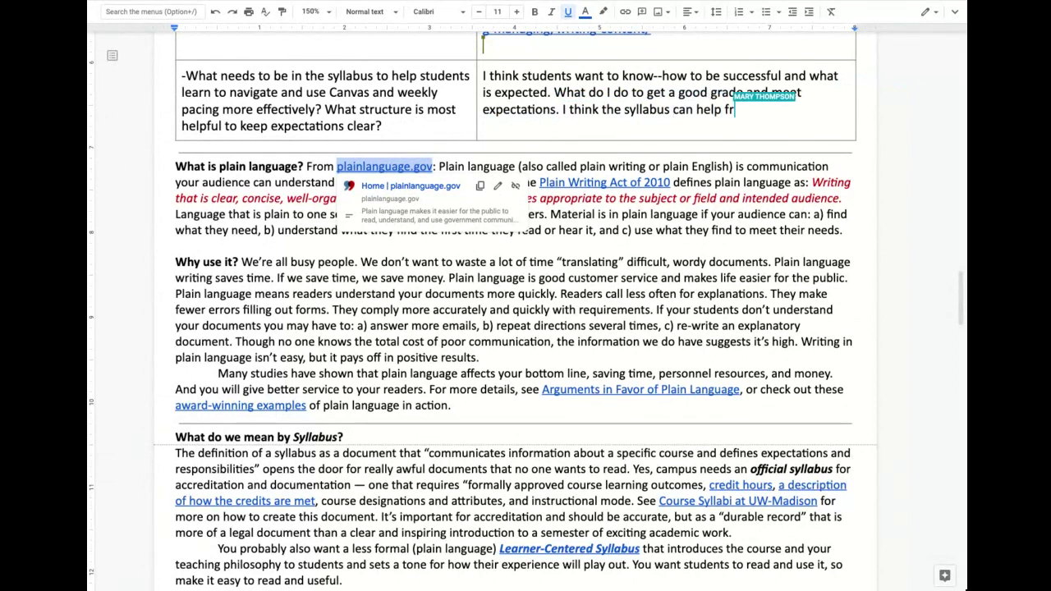
# Highlight the question about storing "linked out" elements and the phrase "Course Information module" in its answer
pyautogui.scroll(5, 756, 87)
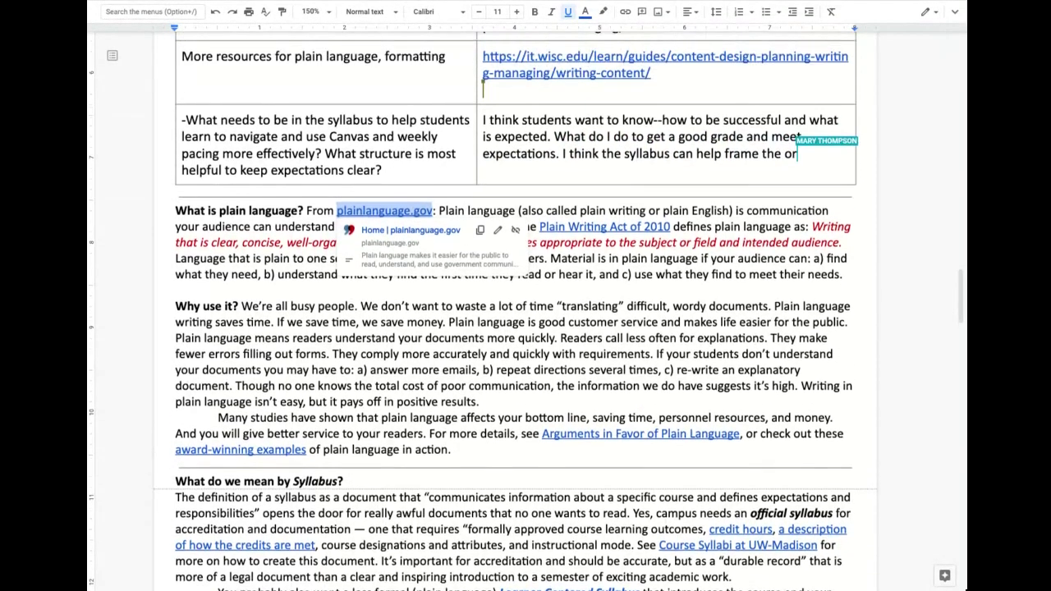
pyautogui.scroll(4, 525, 311)
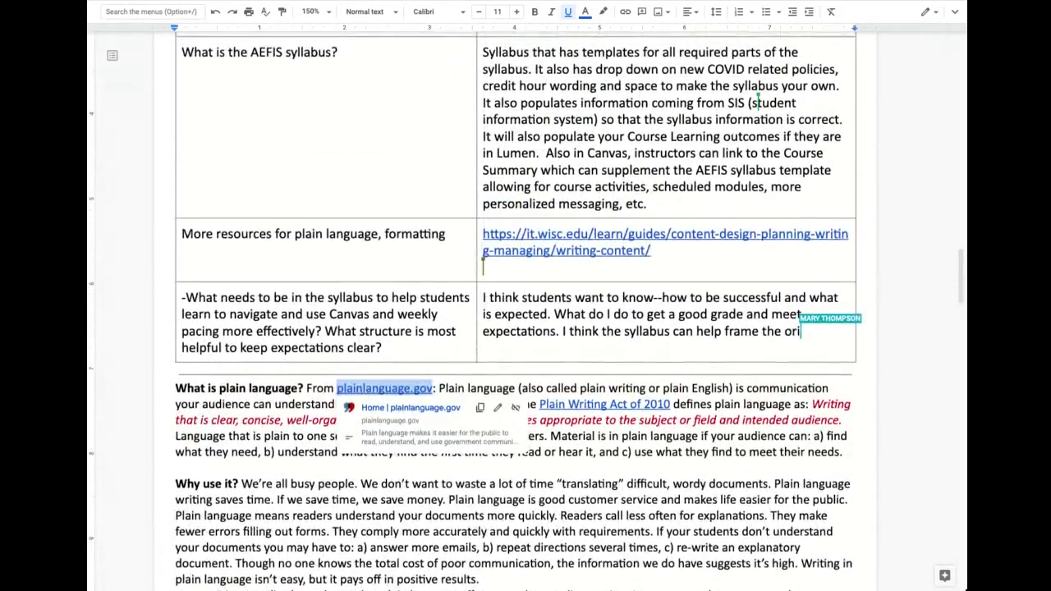
pyautogui.scroll(3, 525, 310)
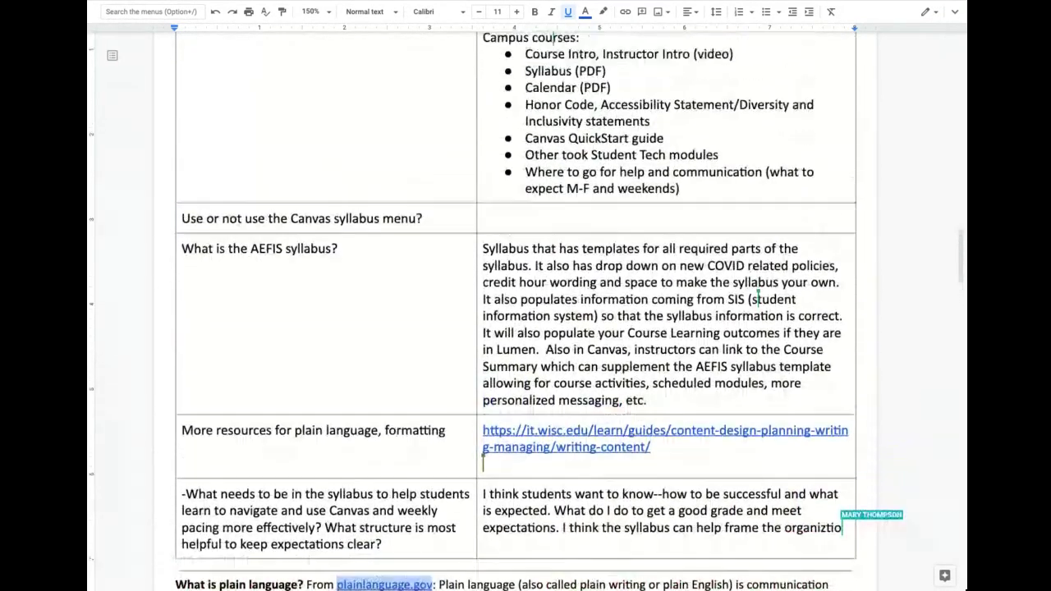
pyautogui.scroll(1, 525, 310)
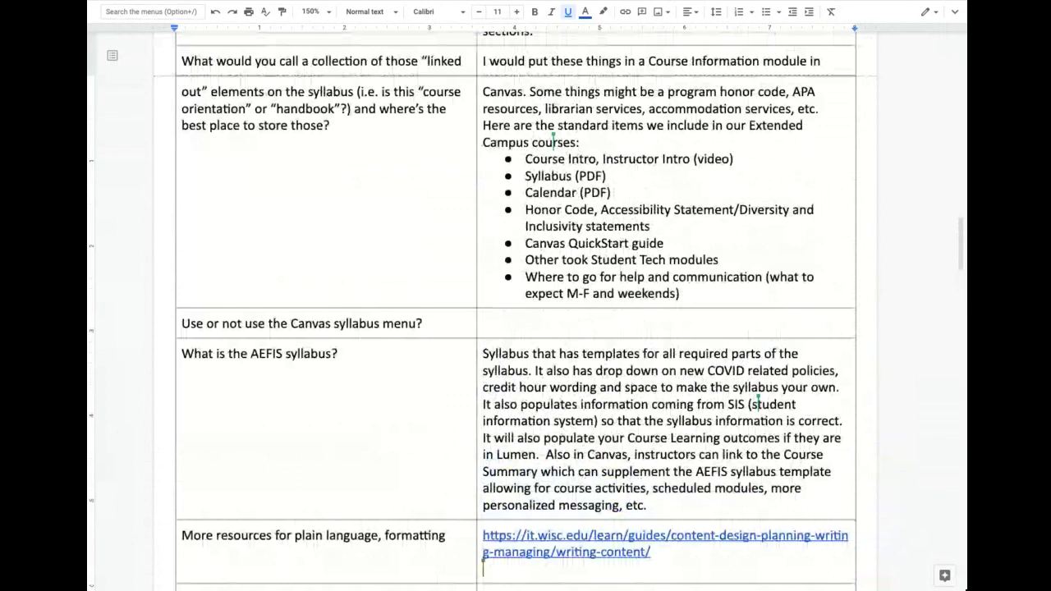
pyautogui.scroll(1, 321, 284)
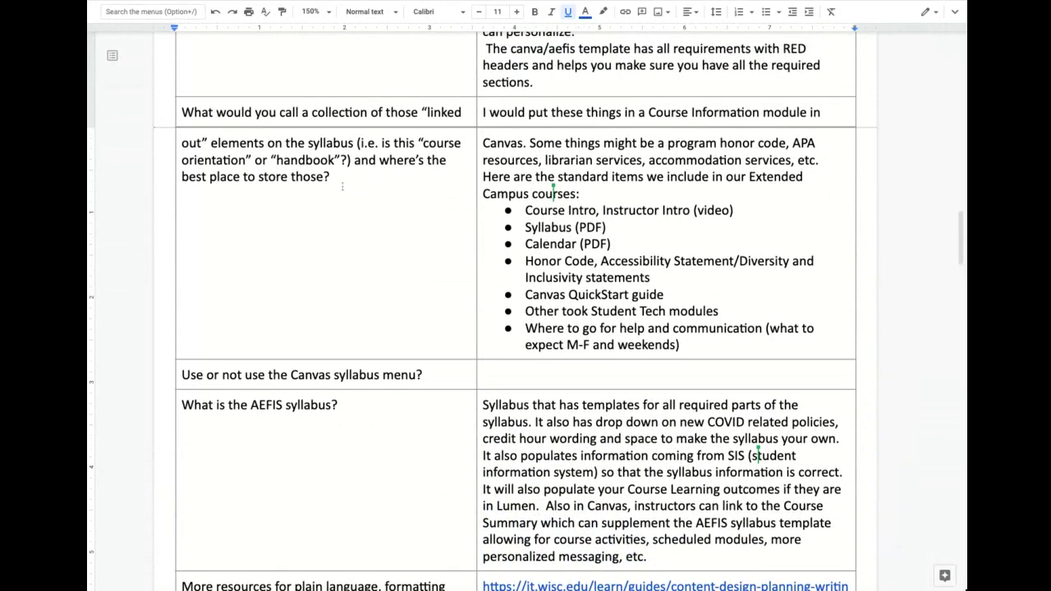
pyautogui.tripleClick(342, 187)
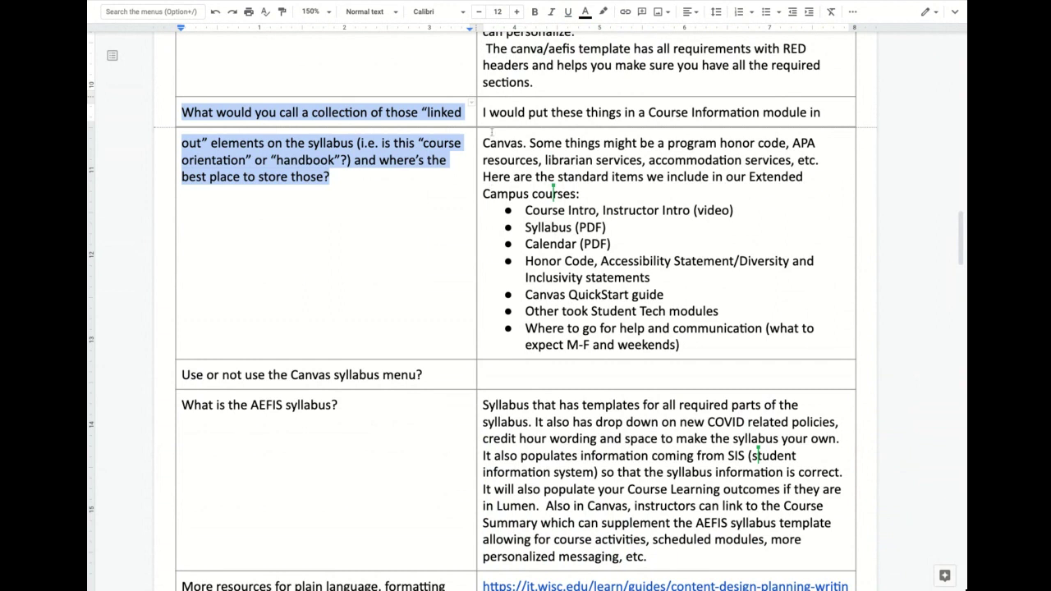
pyautogui.moveTo(649, 113); pyautogui.dragTo(806, 112)
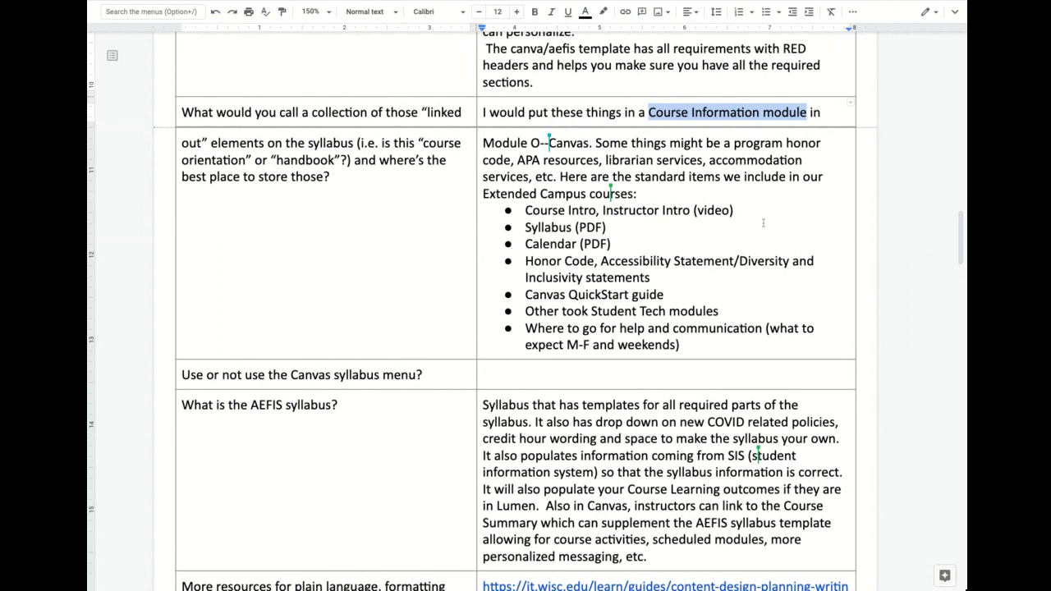
pyautogui.doubleClick(745, 194)
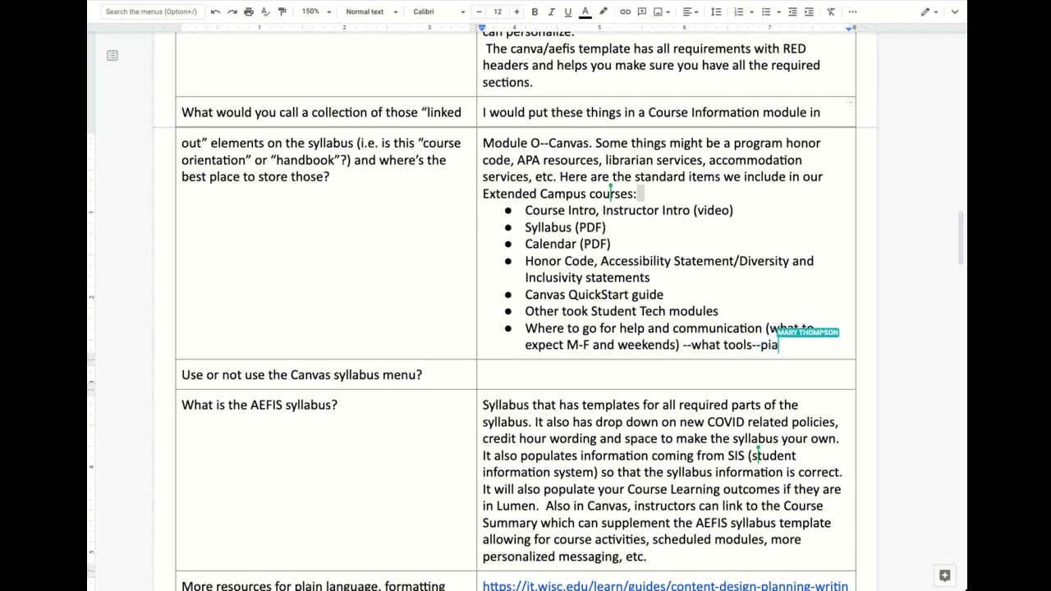
# Highlight the question "Use or not use the Canvas syllabus menu?" in the questions table
pyautogui.scroll(-2, 482, 311)
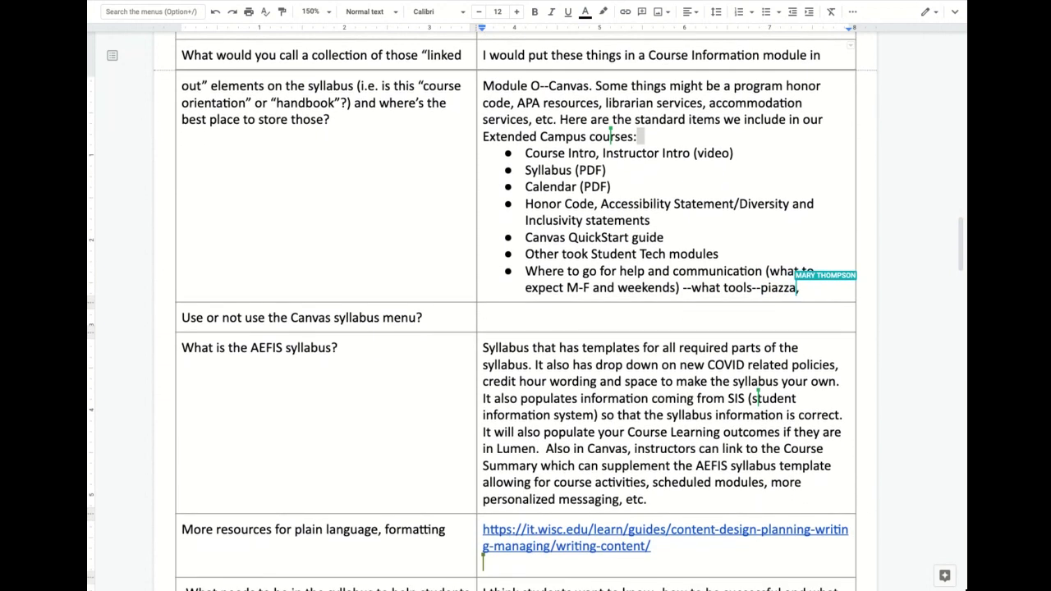
pyautogui.tripleClick(301, 317)
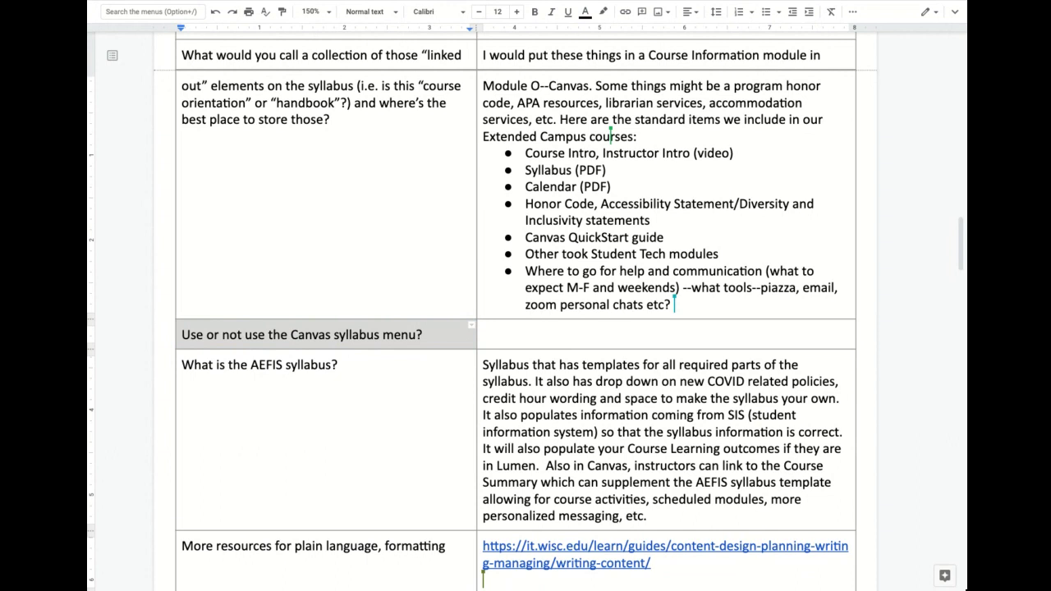
pyautogui.tripleClick(302, 334)
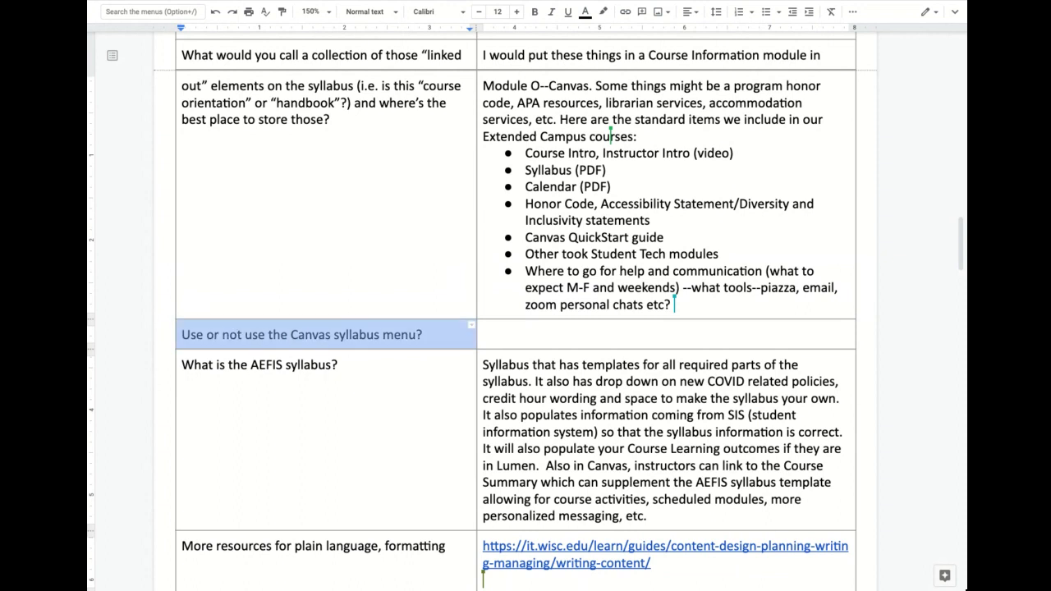
# Answer the question about using the Canvas syllabus menu with "ONe place for multiple instructors, admins, etc."
pyautogui.click(484, 334)
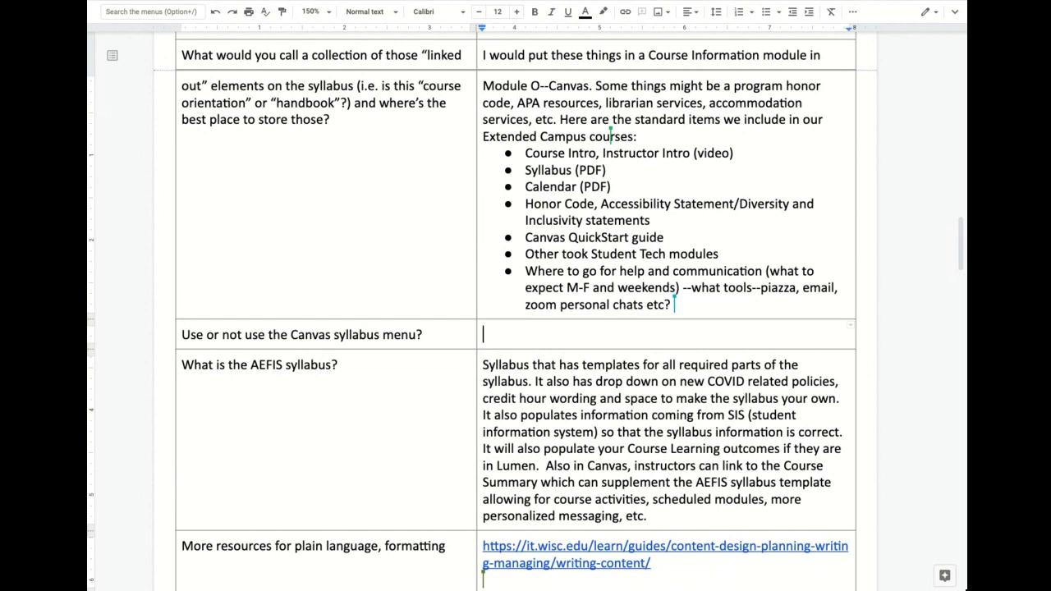
pyautogui.write('ONe place for multiple')
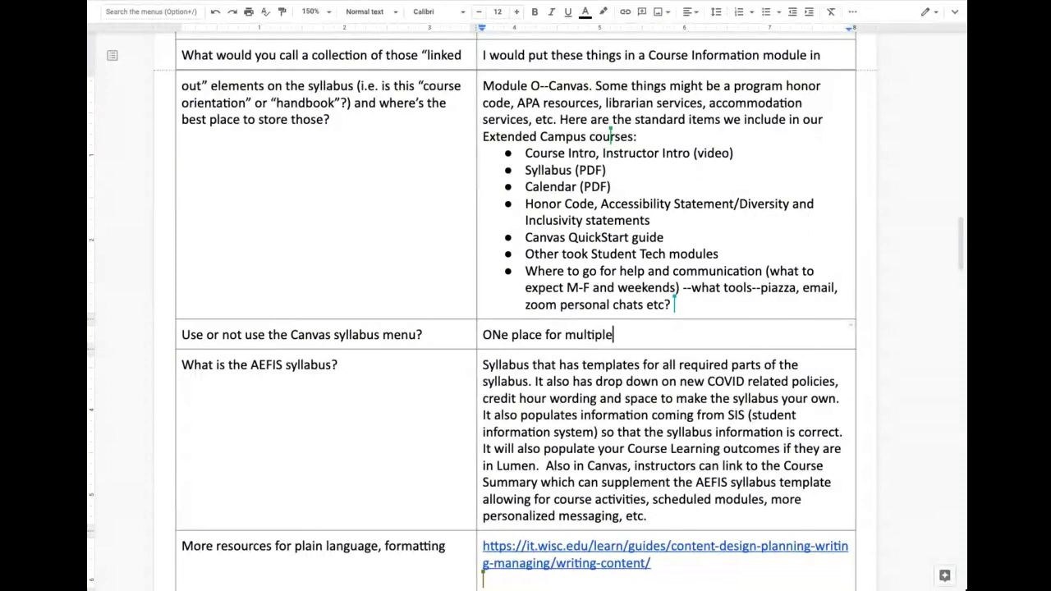
pyautogui.write(' instructors, admins, et')
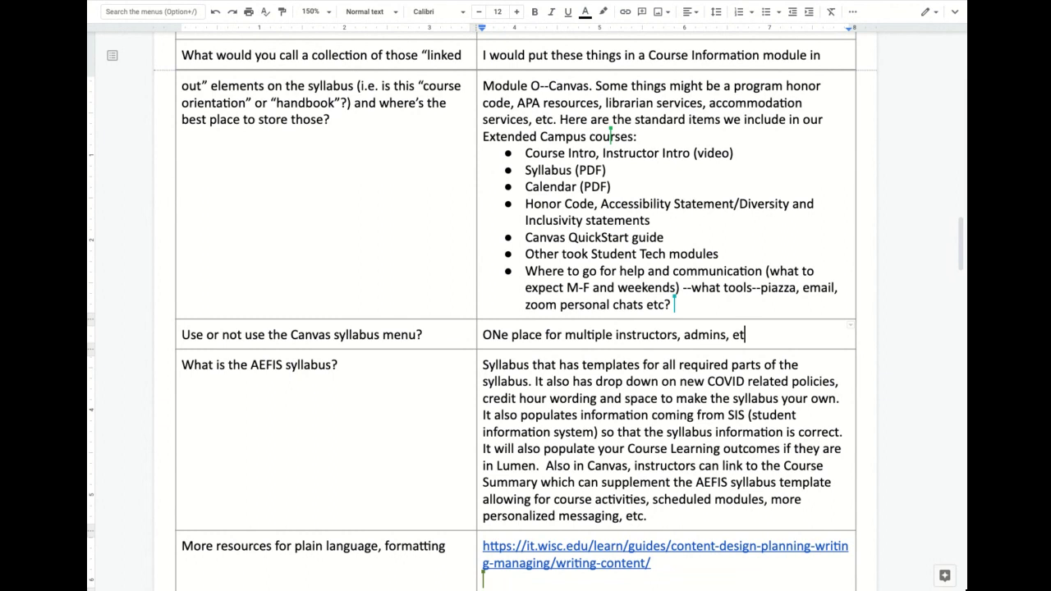
pyautogui.write('c.')
# Highlight the question "What is the AEFIS syllabus?" in the questions table, then clear the highlight
pyautogui.scroll(-2, 526, 312)
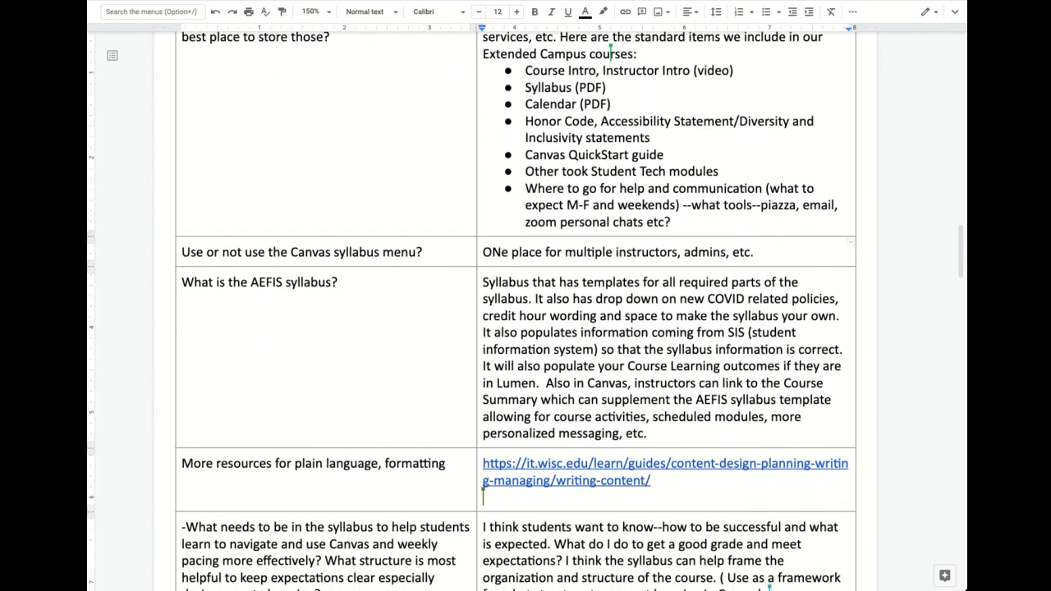
pyautogui.tripleClick(311, 282)
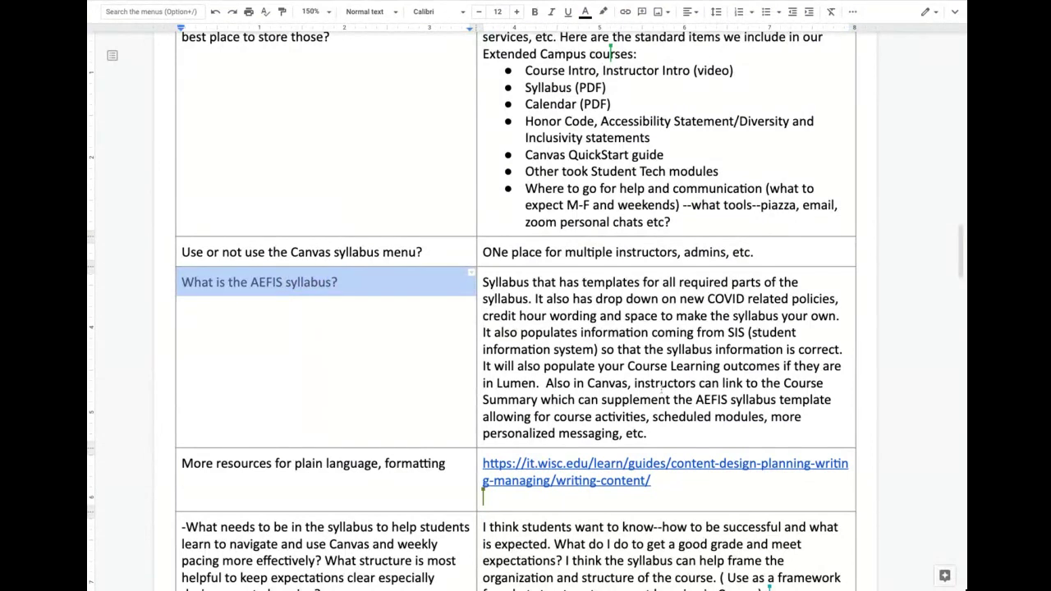
pyautogui.click(662, 390)
# Look through the sheet around the questions table and select the "Course Syllabi at UW-Madison" link under "What do we mean by Syllabus?"
pyautogui.scroll(5, 653, 374)
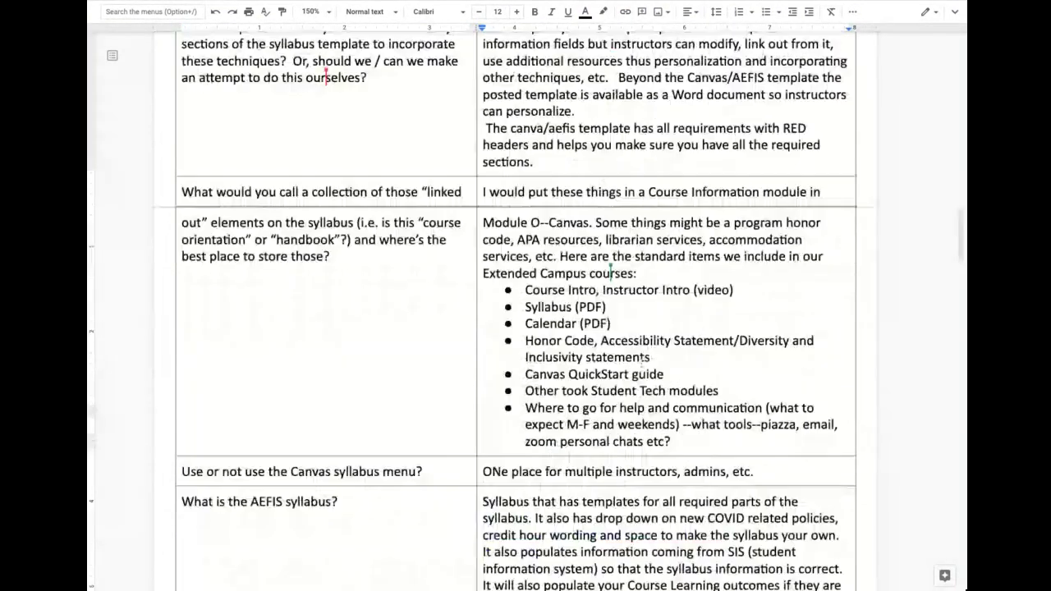
pyautogui.scroll(-6, 611, 271)
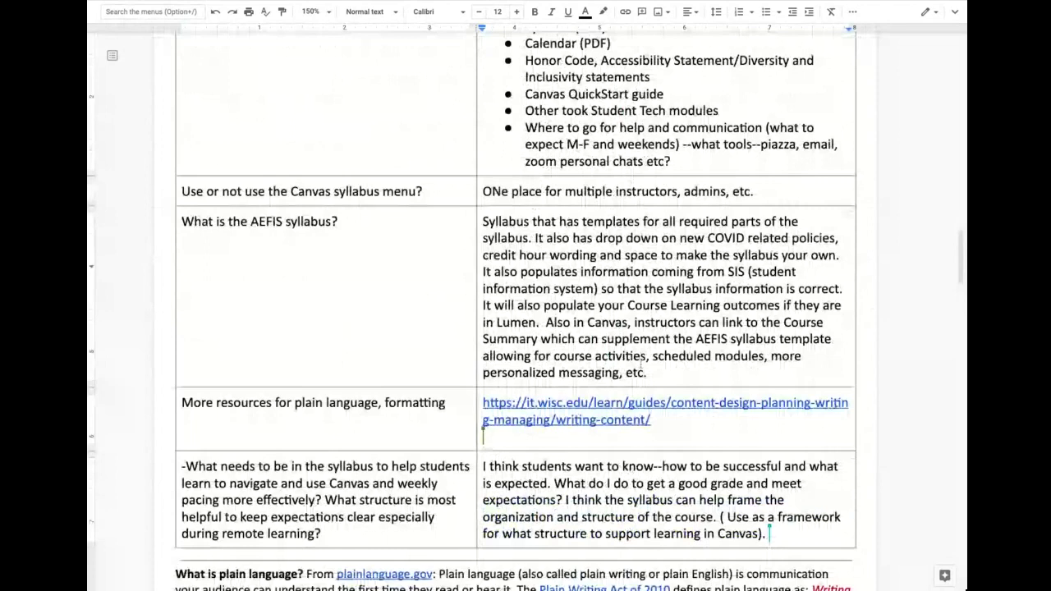
pyautogui.scroll(15, 643, 362)
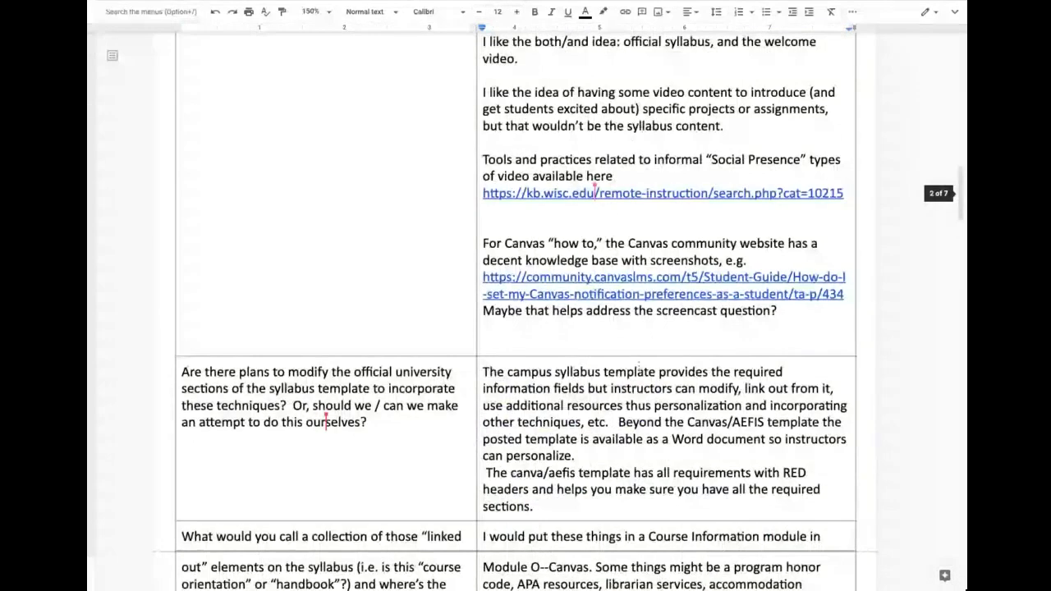
pyautogui.scroll(-15, 525, 328)
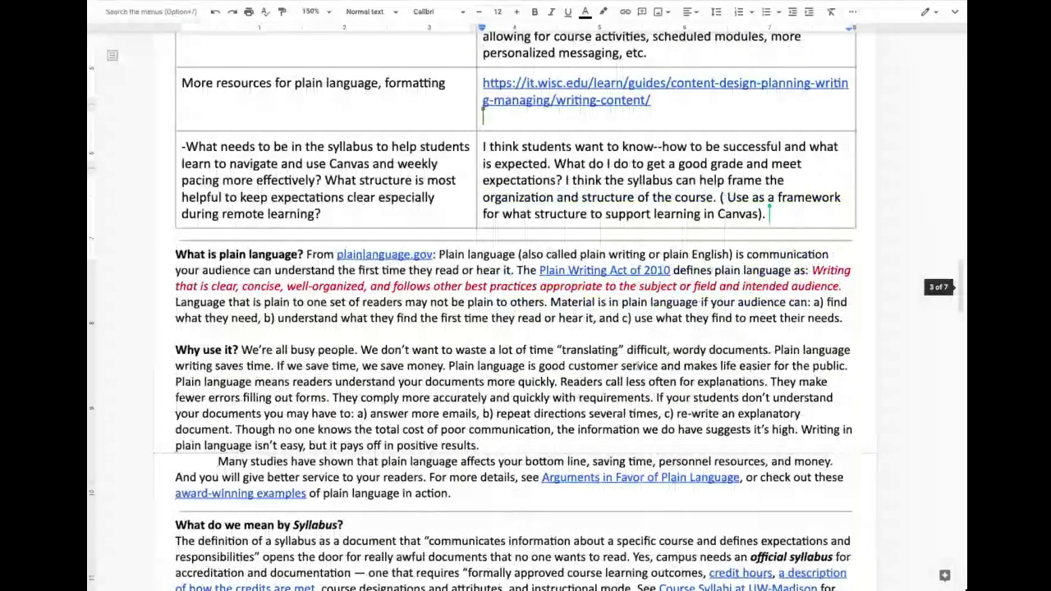
pyautogui.scroll(-5, 525, 329)
pyautogui.click(816, 338)
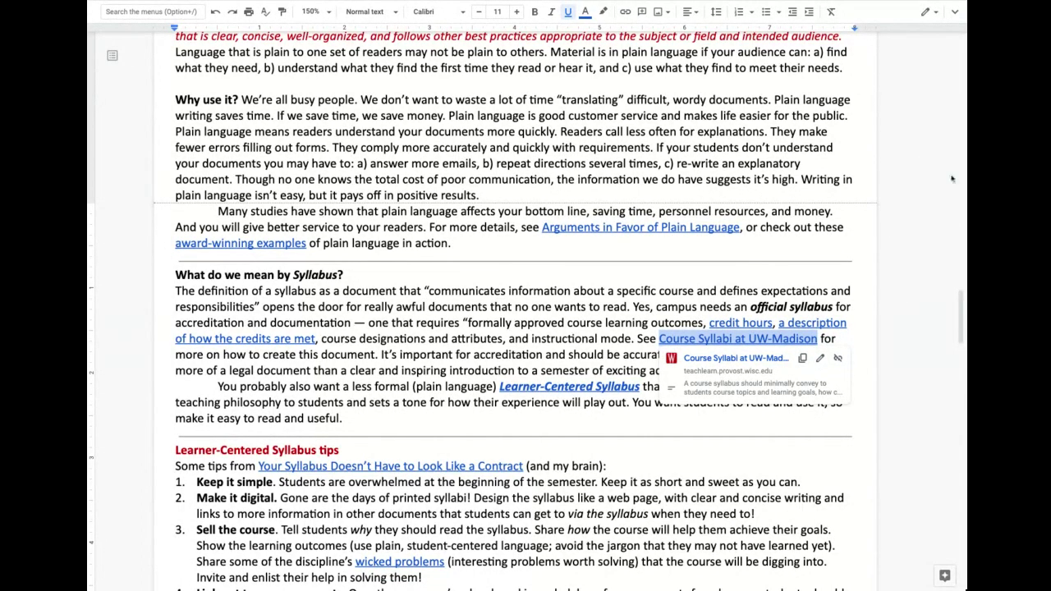
# Return to the questions table and preview the it.wisc.edu link given for more plain language and formatting resources
pyautogui.scroll(5, 699, 160)
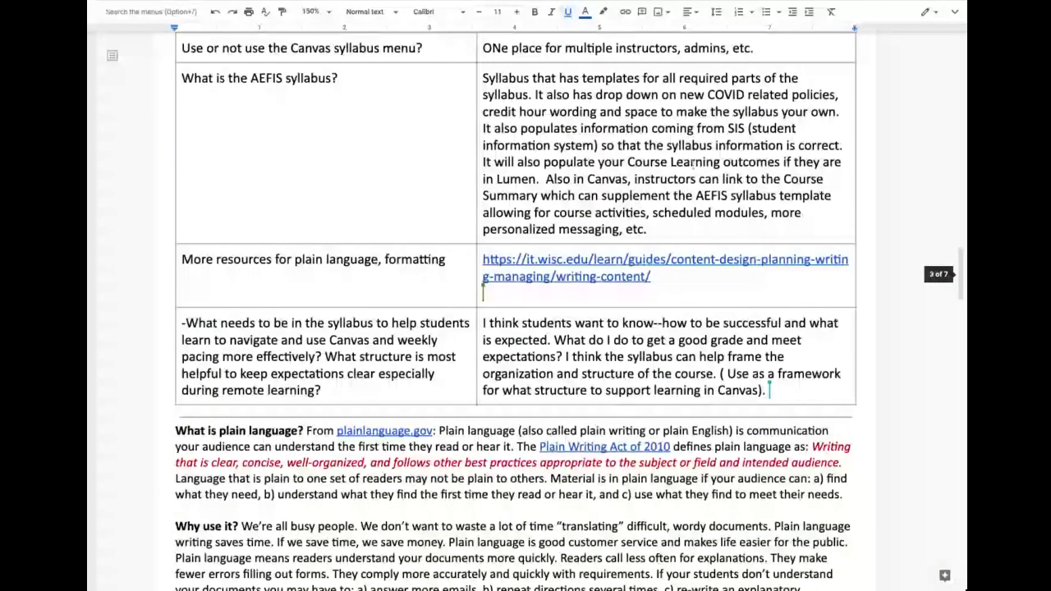
pyautogui.scroll(1, 693, 164)
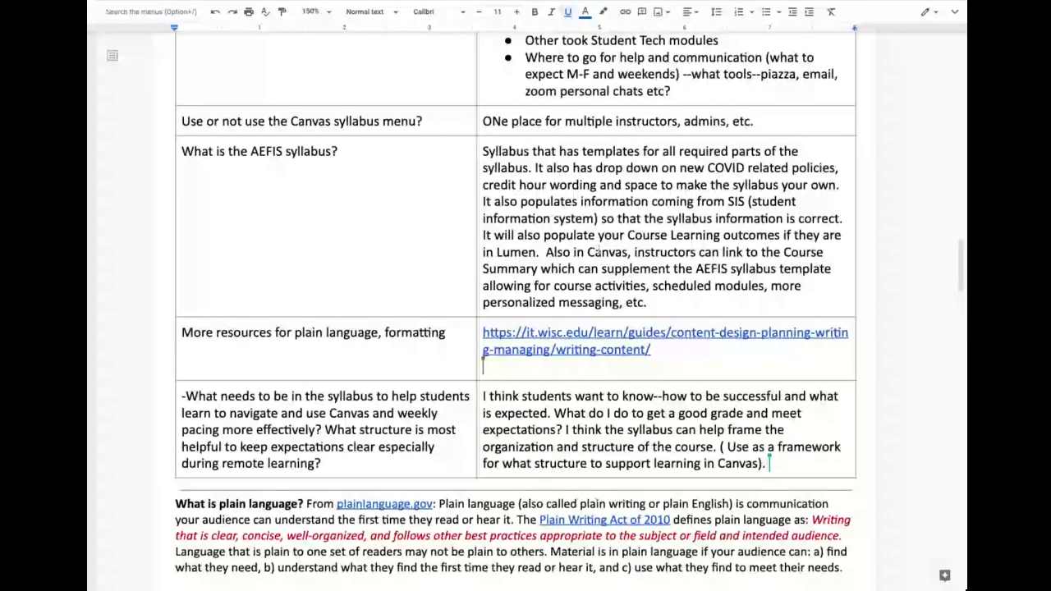
pyautogui.click(623, 333)
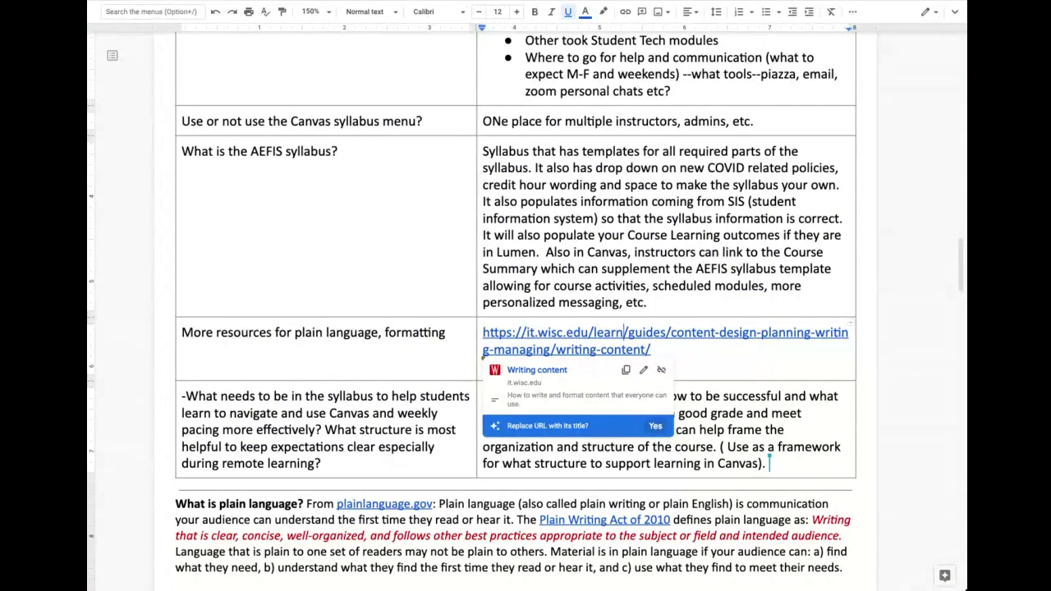
pyautogui.click(707, 356)
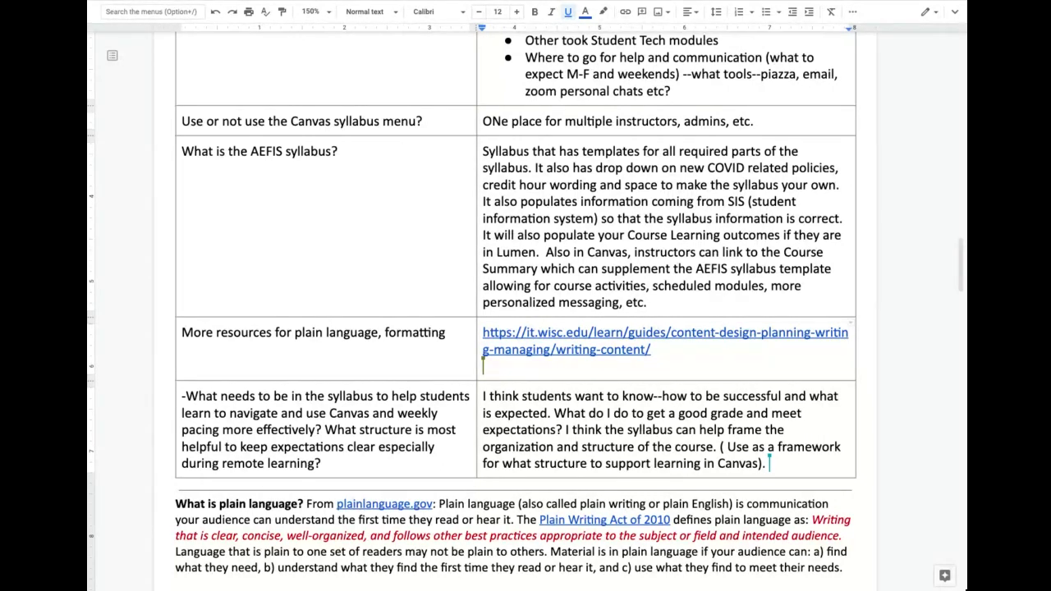
pyautogui.click(651, 307)
pyautogui.press('Return')
pyautogui.press('Return')
pyautogui.write('https://instructionalcontinuity.wisc.edu/syllabus/')
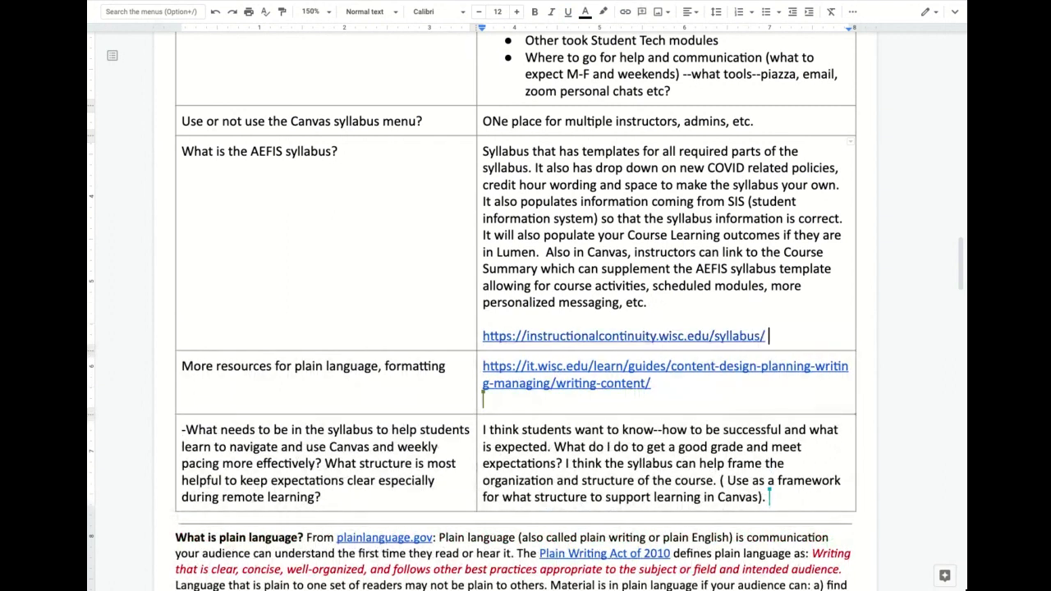
pyautogui.click(643, 335)
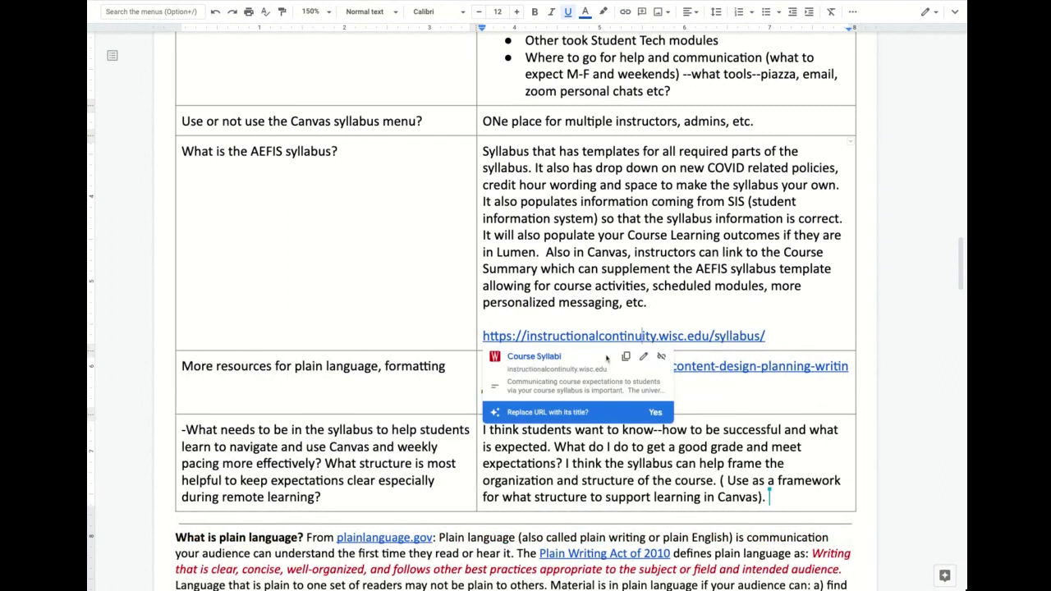
pyautogui.click(660, 412)
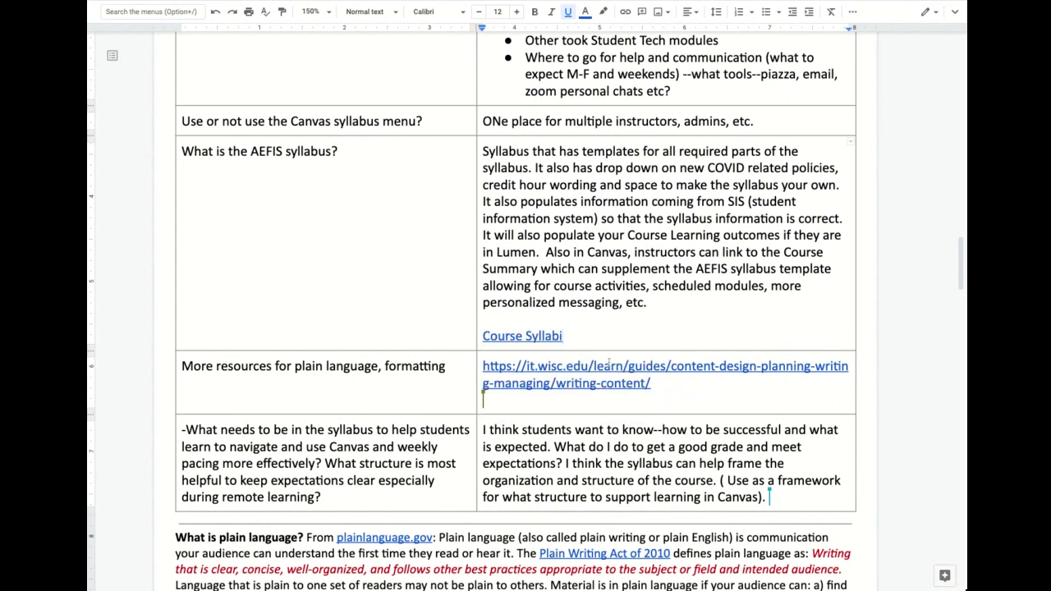
# Add the note "(in Instructional Continuity)" after the Course Syllabi link, correcting the spelling of "Continuity"
pyautogui.write('(in Inst')
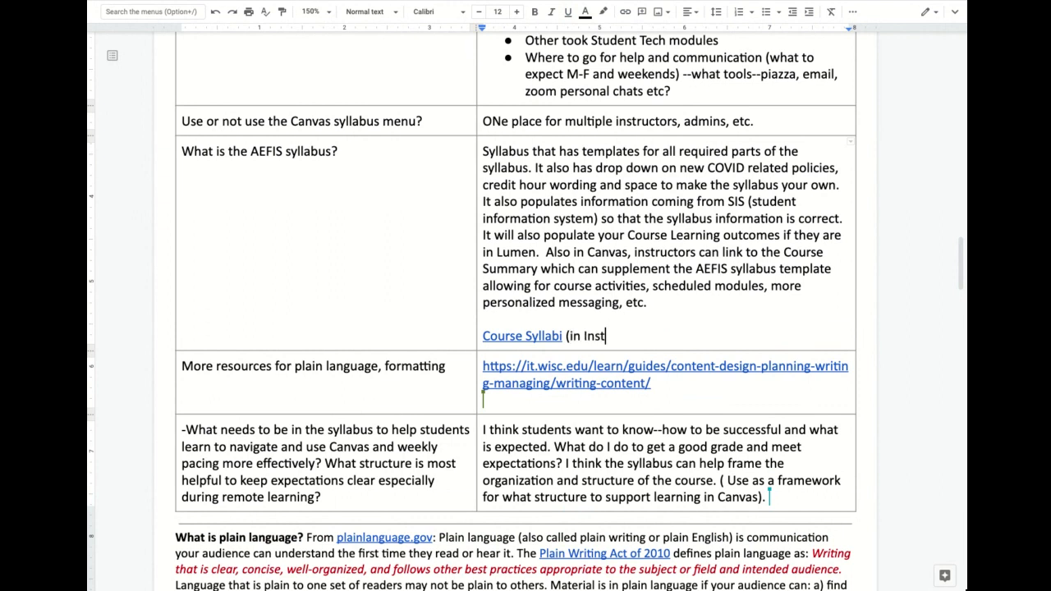
pyautogui.write('ructional')
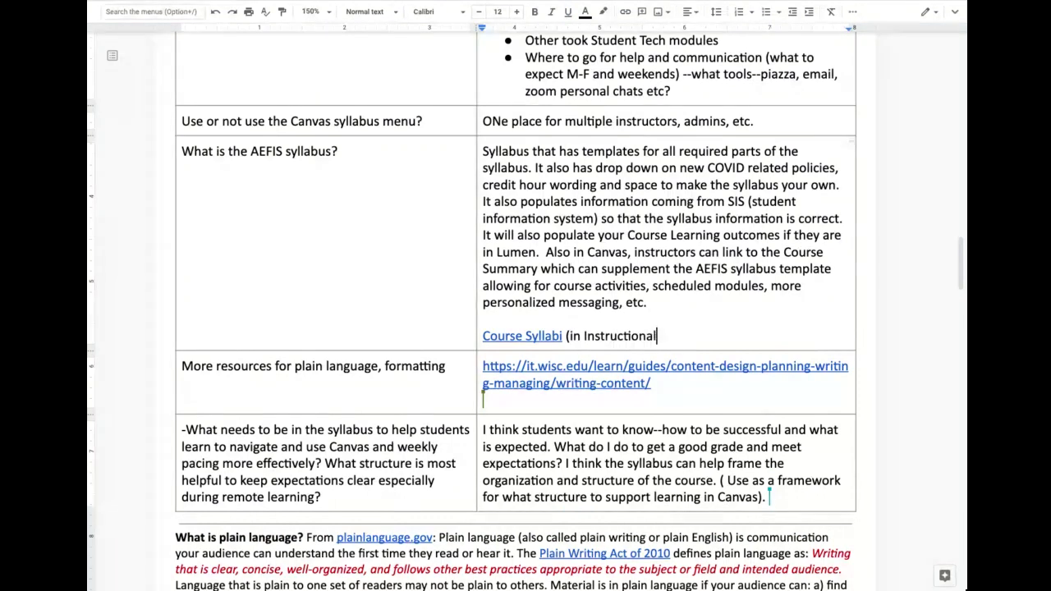
pyautogui.write(' CVontiu')
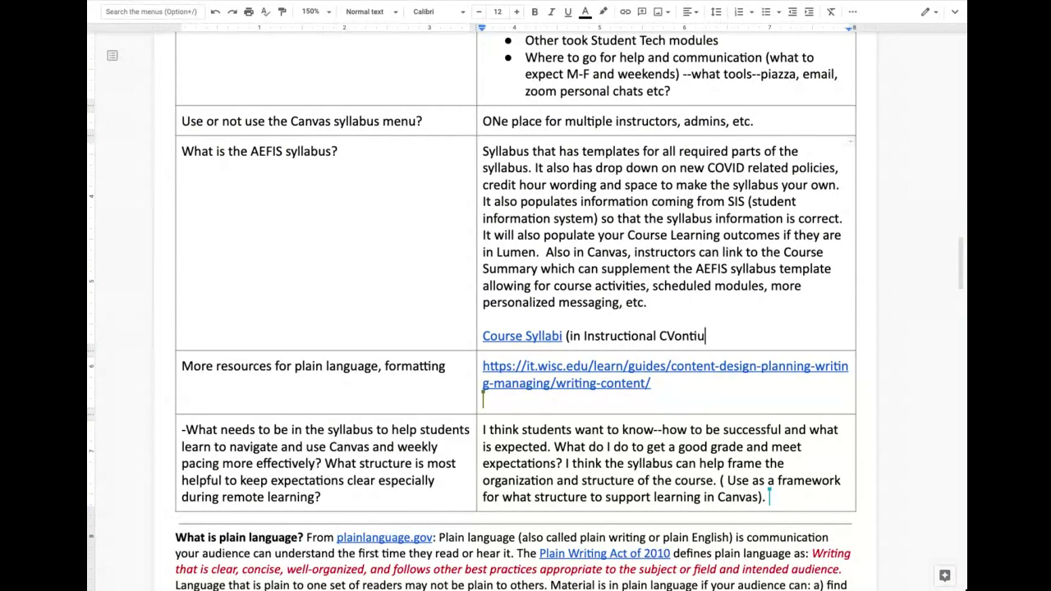
pyautogui.write('ity)')
pyautogui.click(667, 331)
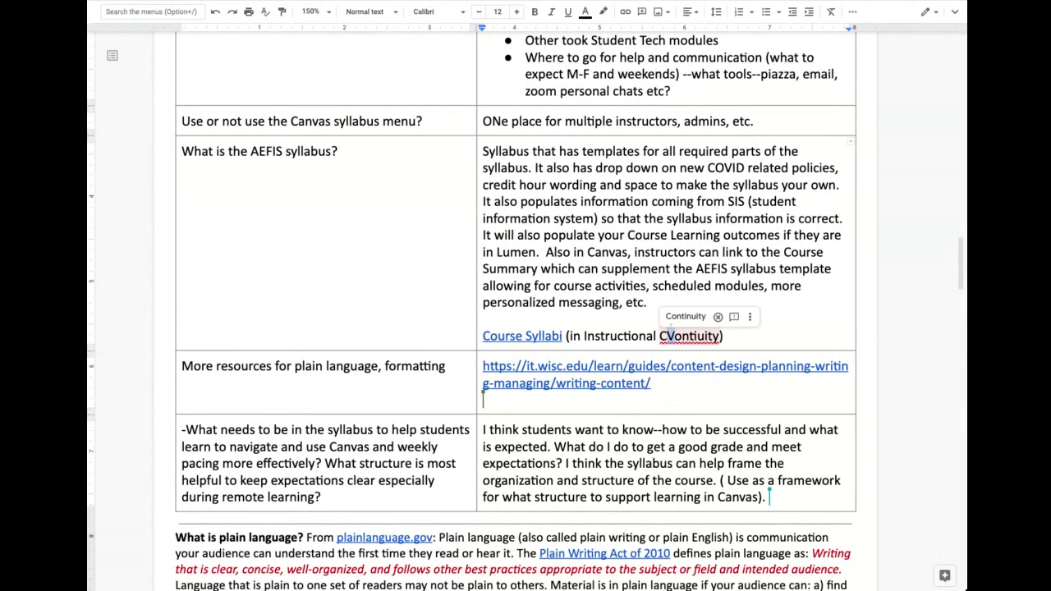
pyautogui.press('Delete')
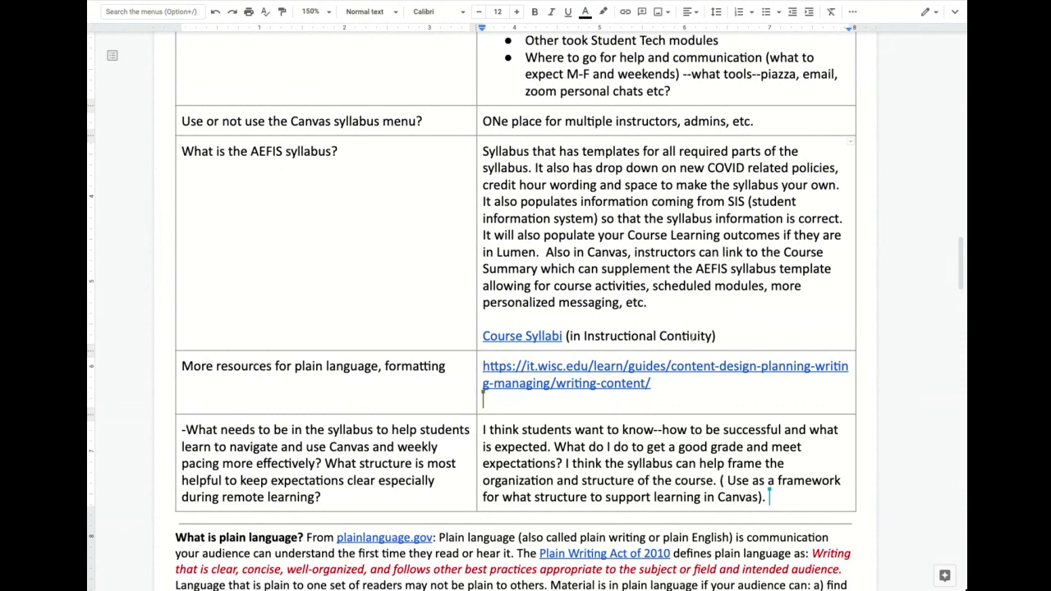
pyautogui.click(691, 336)
pyautogui.write('n')
pyautogui.click(728, 336)
pyautogui.click(724, 336)
# Highlight the "More resources for plain language, formatting" row and the question below it about helping students navigate Canvas and weekly pacing
pyautogui.scroll(-3, 743, 282)
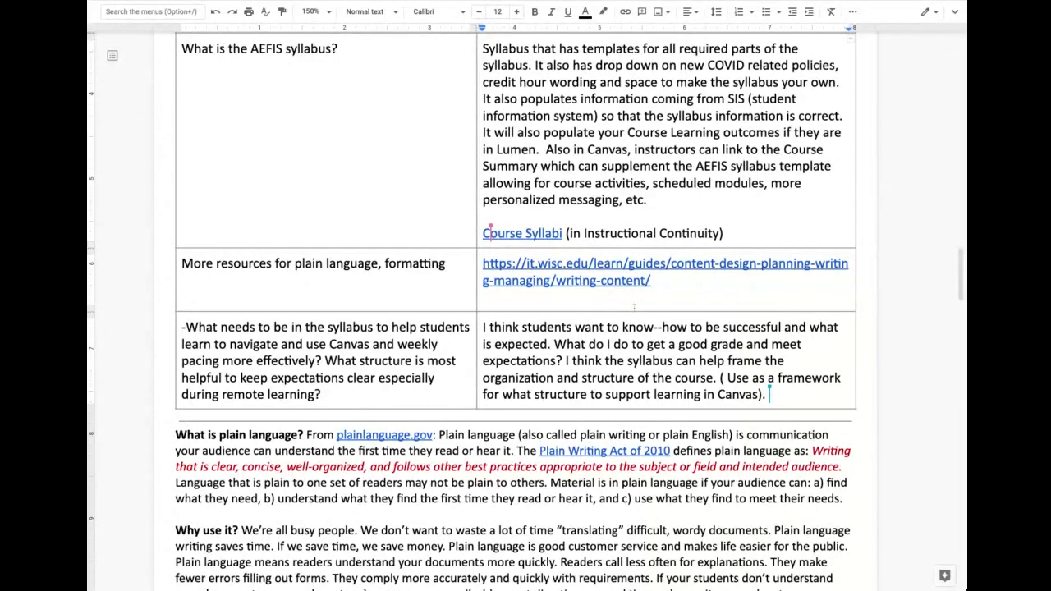
pyautogui.moveTo(645, 282); pyautogui.dragTo(339, 308)
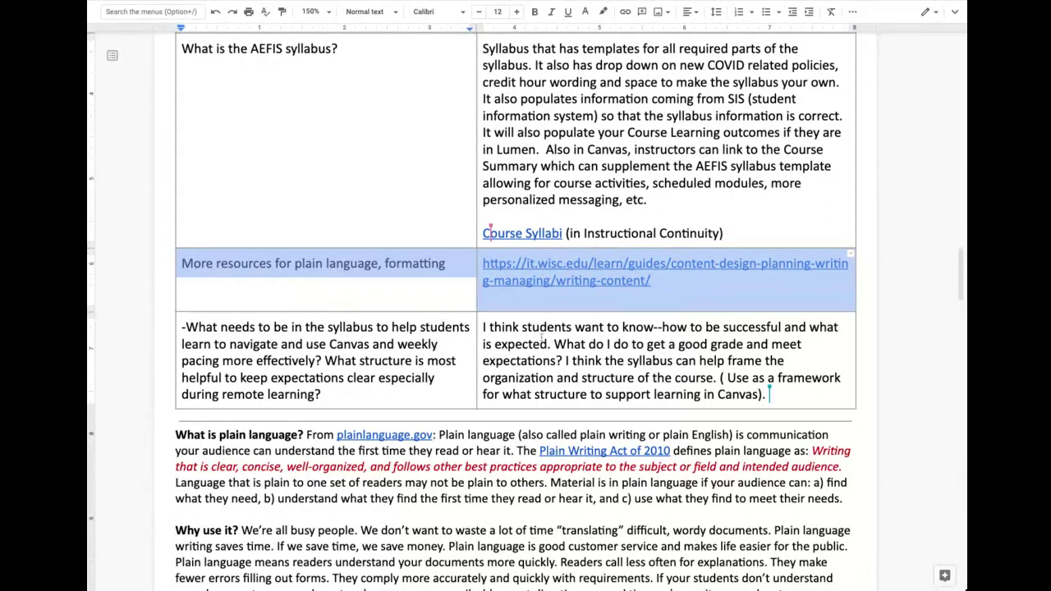
pyautogui.scroll(-2, 542, 340)
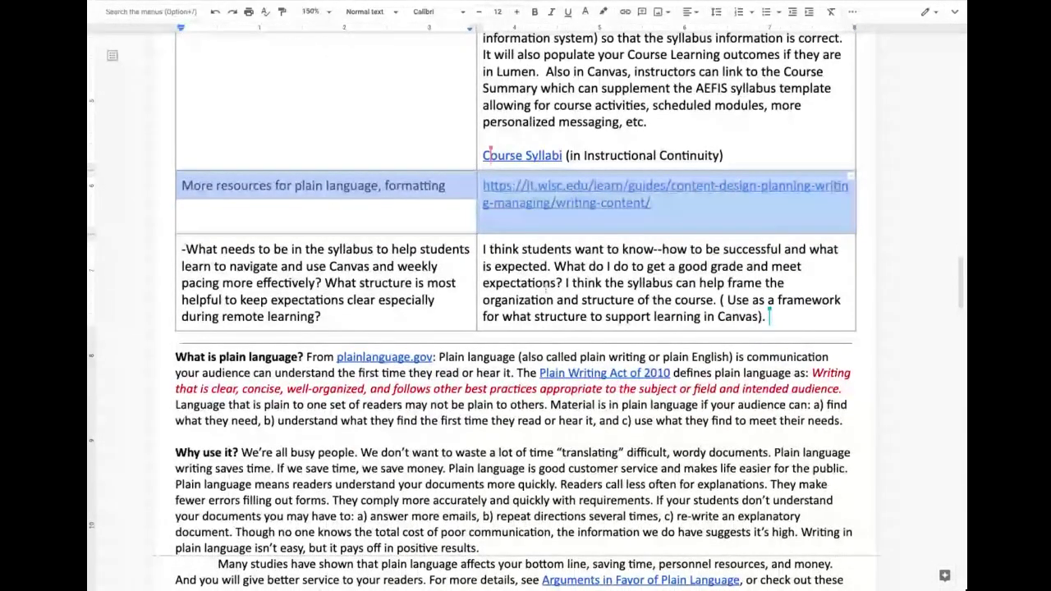
pyautogui.tripleClick(390, 265)
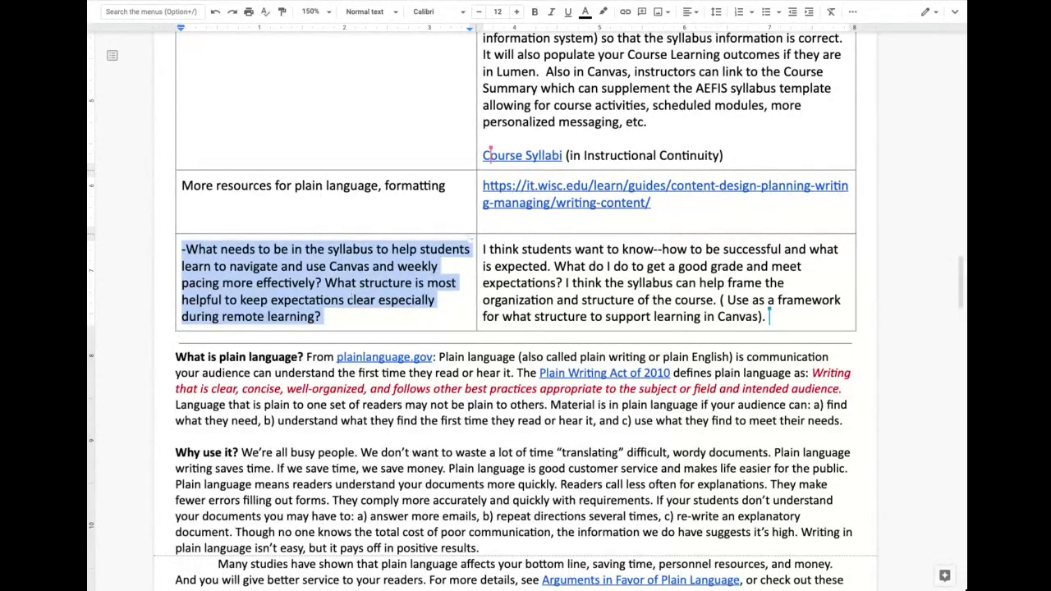
pyautogui.click(352, 299)
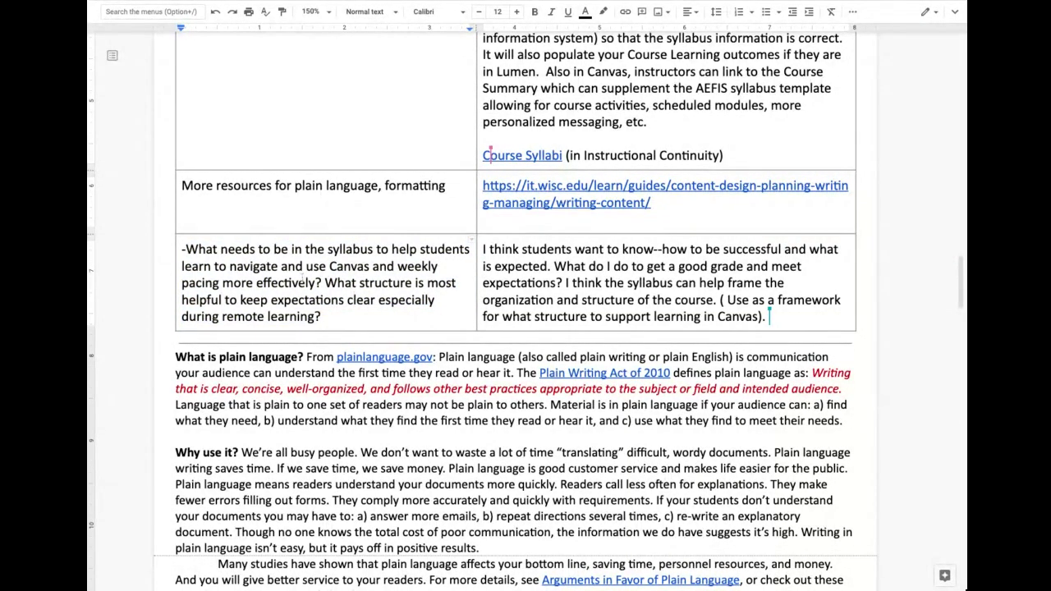
# Highlight "What structure is most helpful to keep expectations clear especially during remote learning?" and its phrase "keep expectations clear" in the last question
pyautogui.moveTo(326, 283); pyautogui.dragTo(331, 317)
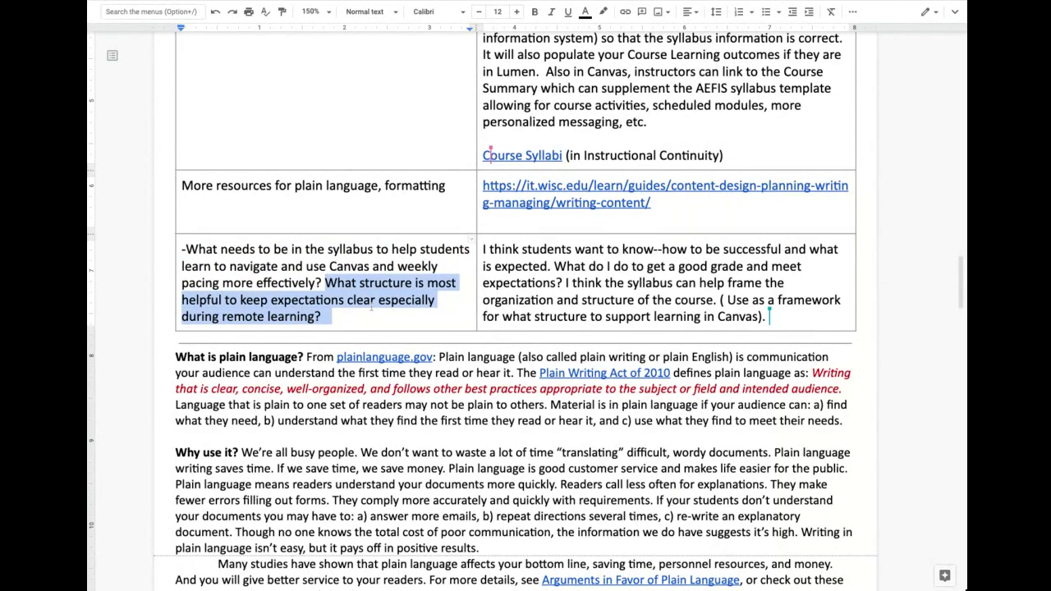
pyautogui.scroll(-2, 370, 308)
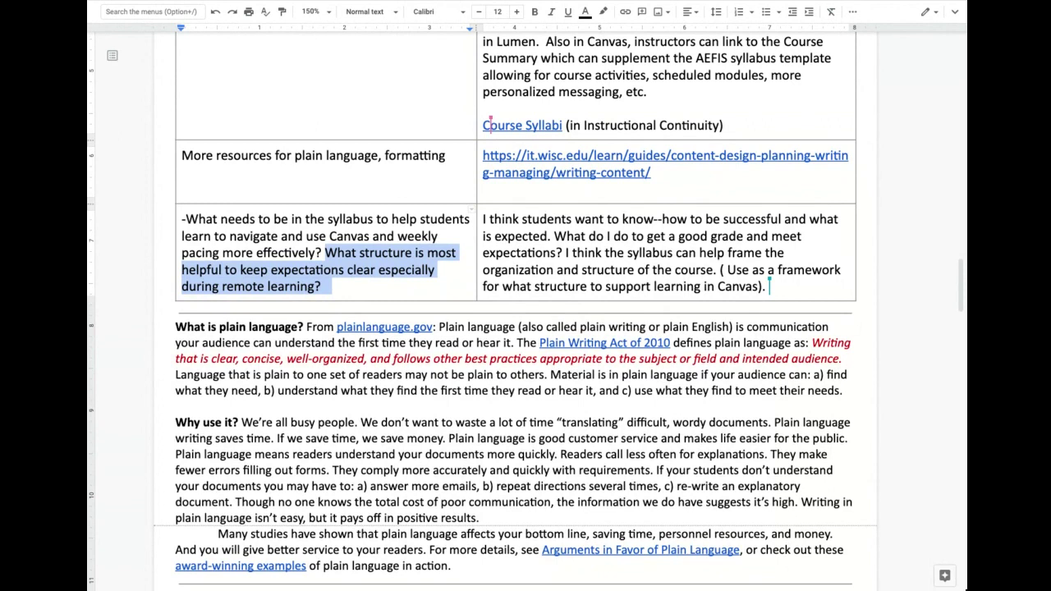
pyautogui.click(363, 269)
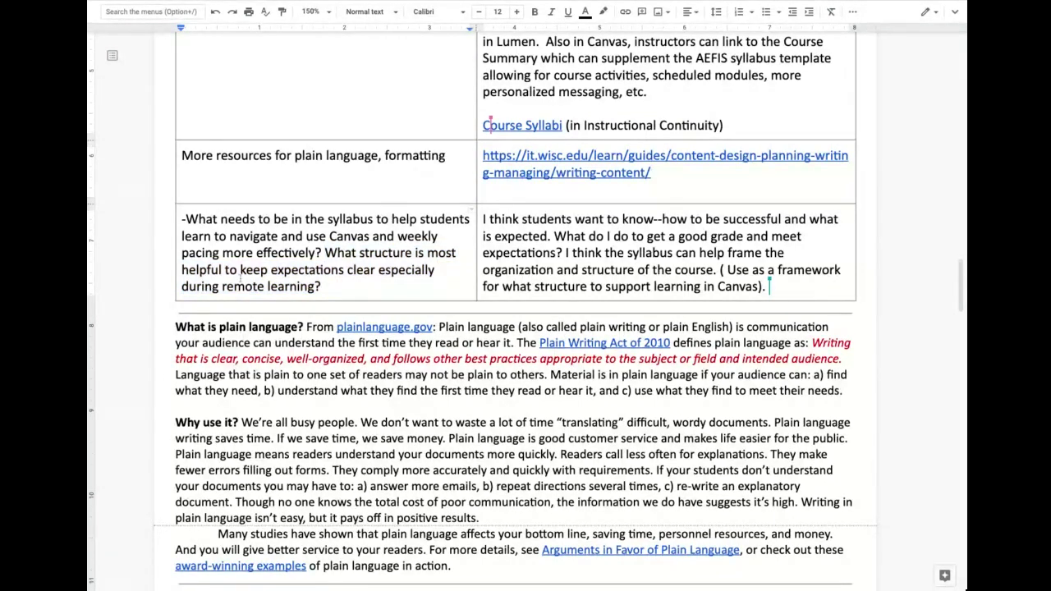
pyautogui.moveTo(239, 269); pyautogui.dragTo(375, 269)
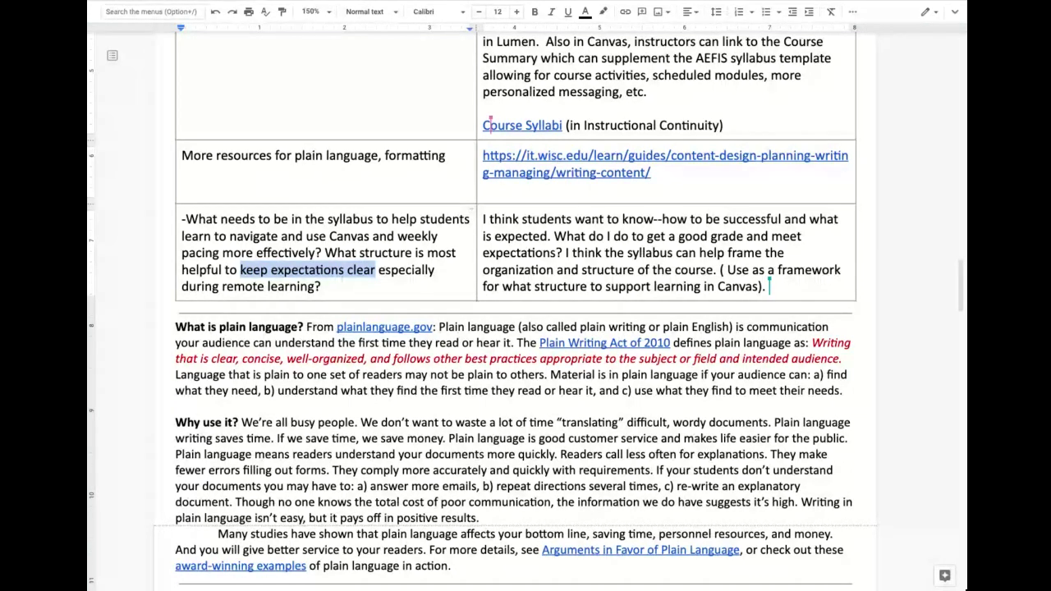
pyautogui.doubleClick(360, 270)
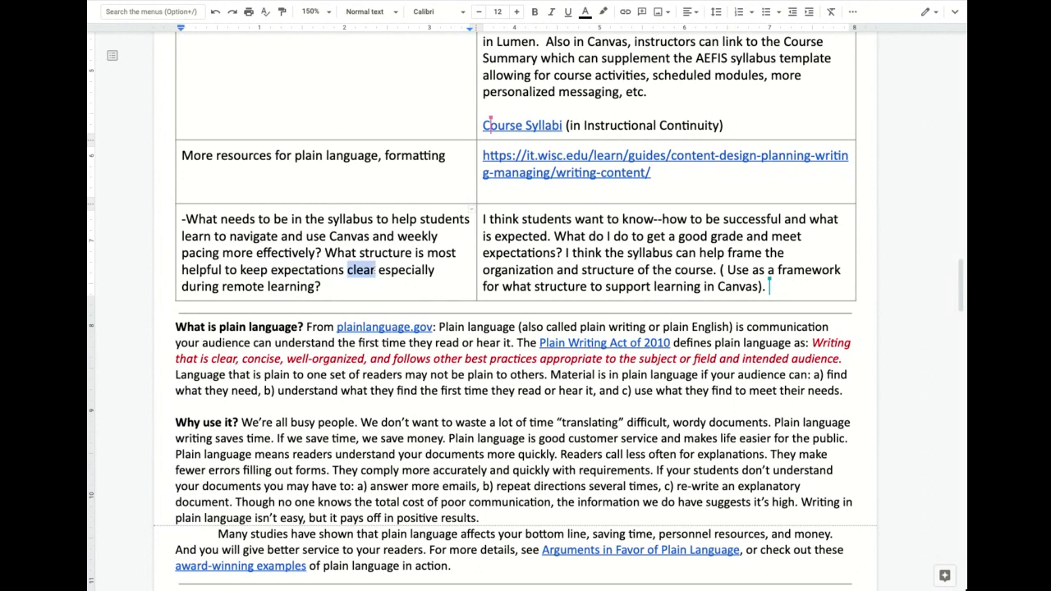
pyautogui.click(311, 270)
pyautogui.click(310, 269)
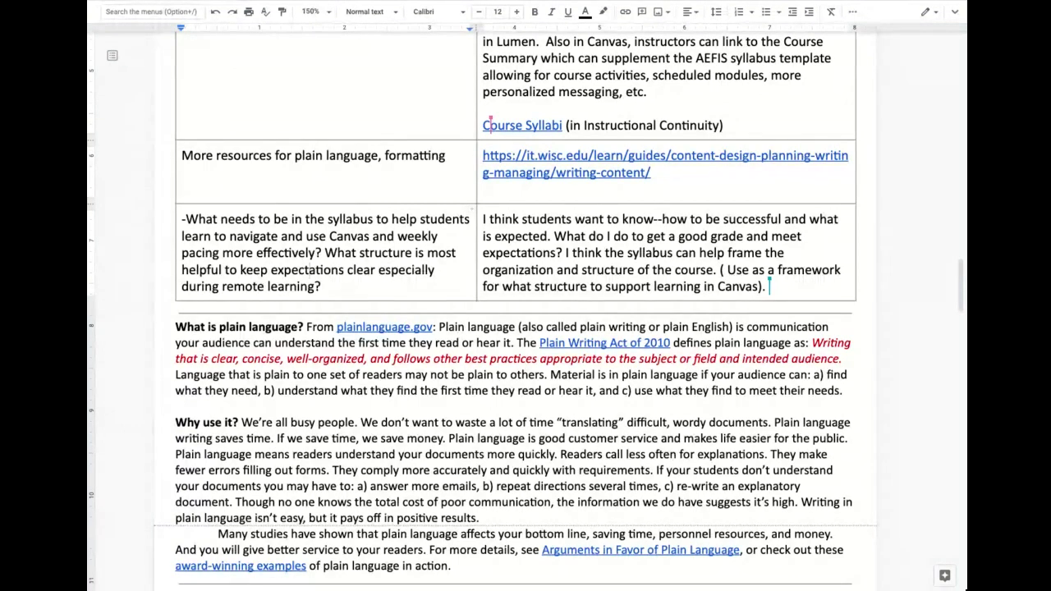